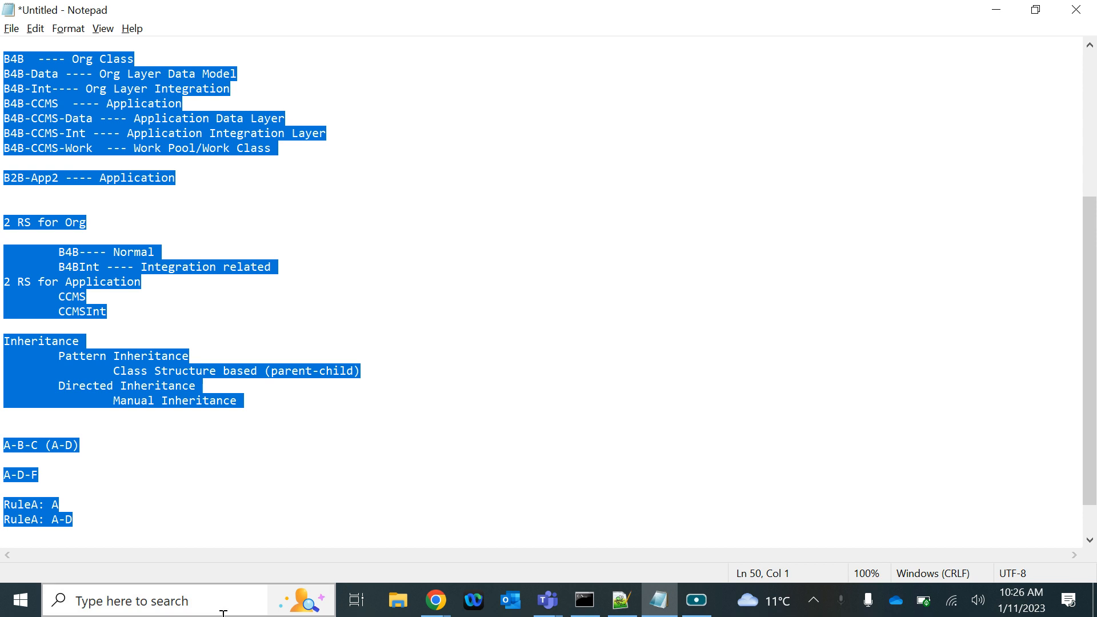
# Replace the selected notes with the copied Credit Card Application outline and add blank lines below it
pyautogui.write('Credit Card Application  \tApplication Submission  \tReviewed --- Bank Employee  \tCredit Card account setup  \tFulfilment')
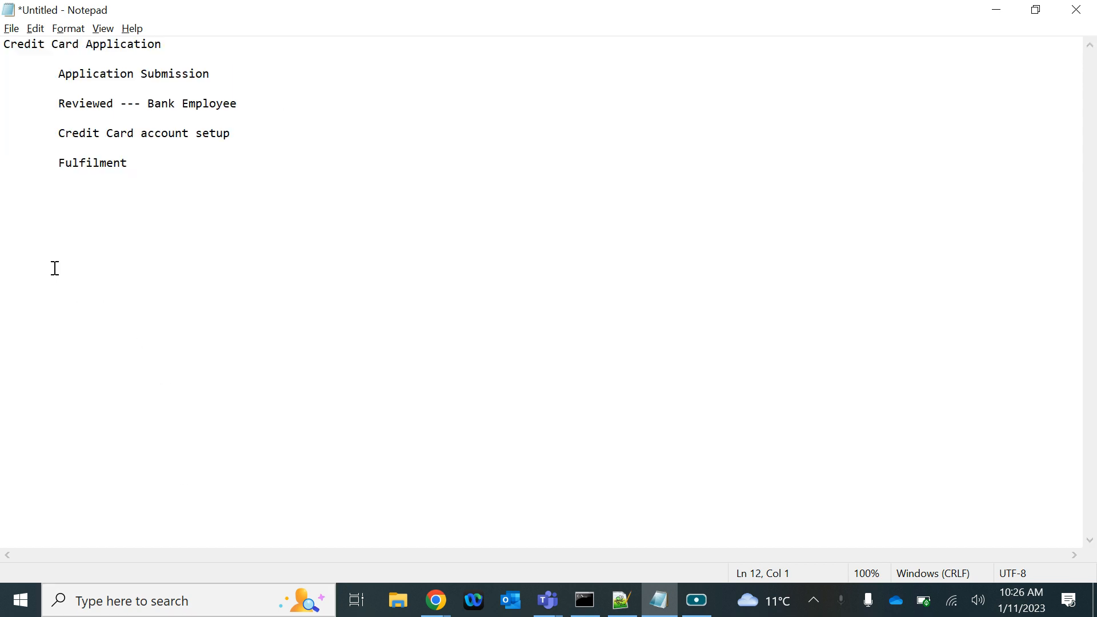
pyautogui.press('Return')
pyautogui.press('Return')
pyautogui.press('Return')
# Add the heading "Business Flow/Process ---" below the Credit Card Application outline
pyautogui.click(92, 210)
pyautogui.click(149, 176)
pyautogui.click(152, 186)
pyautogui.press('Down')
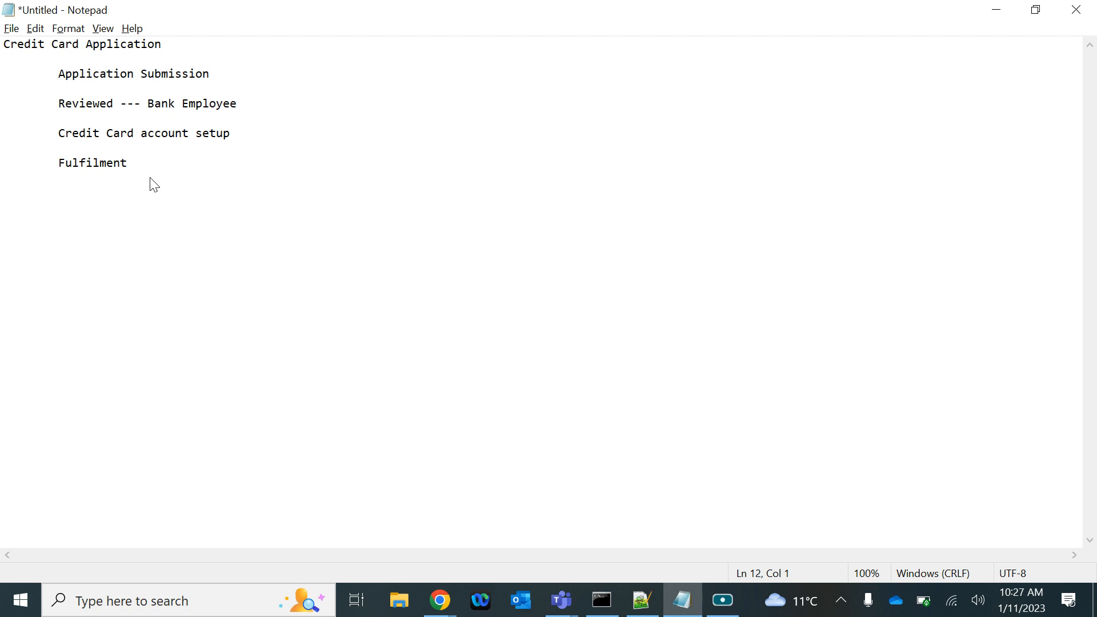
pyautogui.write('Business')
pyautogui.write('Flow/Proces')
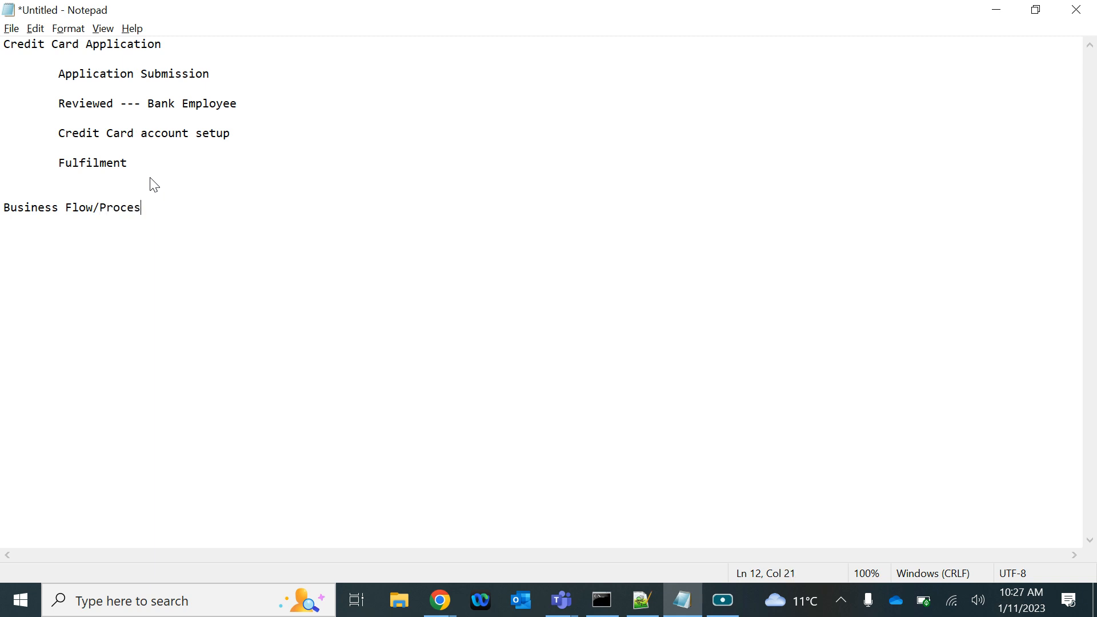
pyautogui.write('s ---')
# List "End result" and "Lifecycle" as indented lines under the Business Flow/Process heading
pyautogui.press('Return')
pyautogui.press('Tab')
pyautogui.write('End result')
pyautogui.press('Return')
pyautogui.press('Tab')
pyautogui.write('Lifecycle')
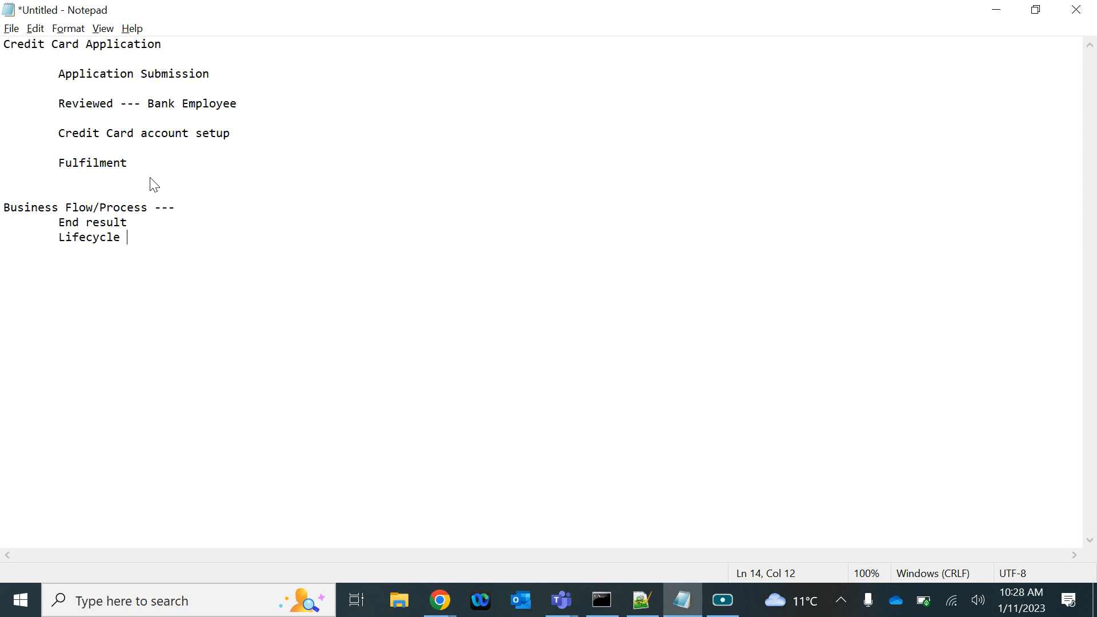
# Add the double-indented line "WorkFlow---> Case Type" below Lifecycle, separated by a blank line
pyautogui.press('Return')
pyautogui.press('Return')
pyautogui.press('Tab')
pyautogui.press('Tab')
pyautogui.write('WorkFlow---> Case Type')
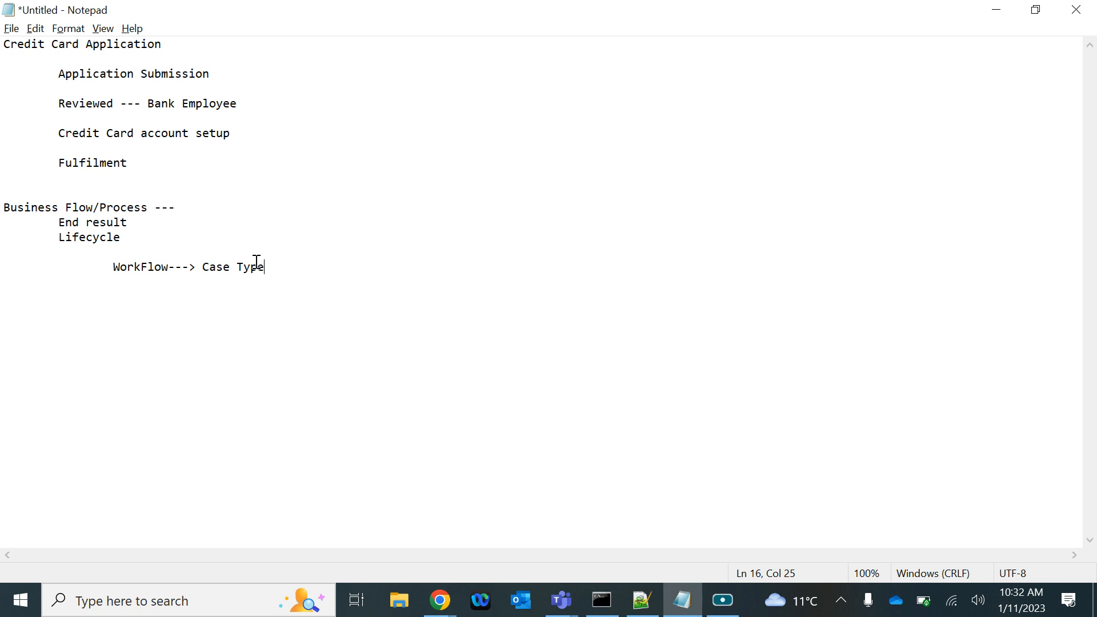
# Add the heading "Case Types" below the WorkFlow line, leaving two blank lines between them
pyautogui.press('Return')
pyautogui.press('Return')
pyautogui.press('Return')
pyautogui.write('Case Types')
# Add "Stages" indented under Case Types and "Process" one level deeper
pyautogui.press('Return')
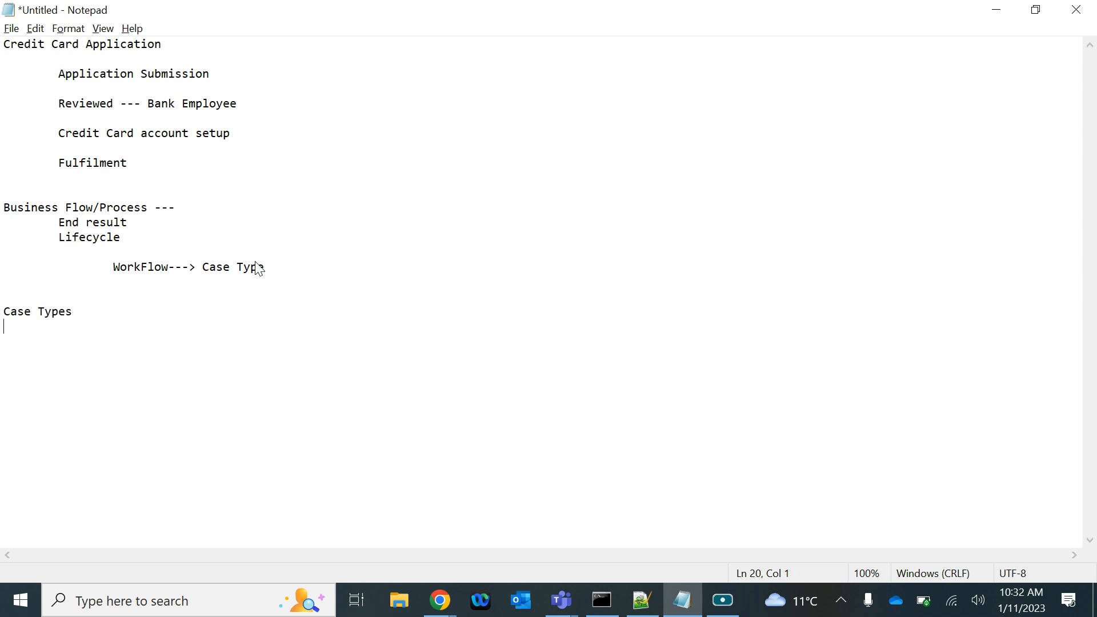
pyautogui.press('Tab')
pyautogui.write('Stages')
pyautogui.press('Return')
pyautogui.press('Tab')
pyautogui.write('Process')
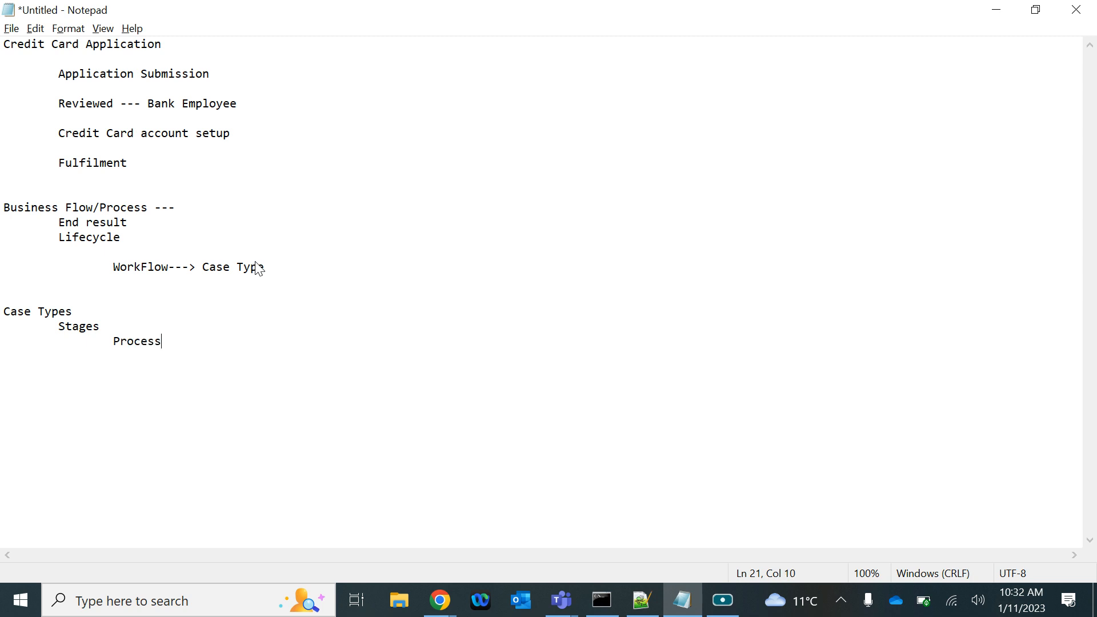
# Append an asterisk to Stages and Process, and add "Step*" one level below Process
pyautogui.click(101, 327)
pyautogui.write('*')
pyautogui.click(191, 340)
pyautogui.write('*')
pyautogui.press('Return')
pyautogui.press('Tab')
pyautogui.press('Tab')
pyautogui.write('Step*')
# Replace "Reviewed" with "Review" in the Credit Card Application outline
pyautogui.click(222, 74)
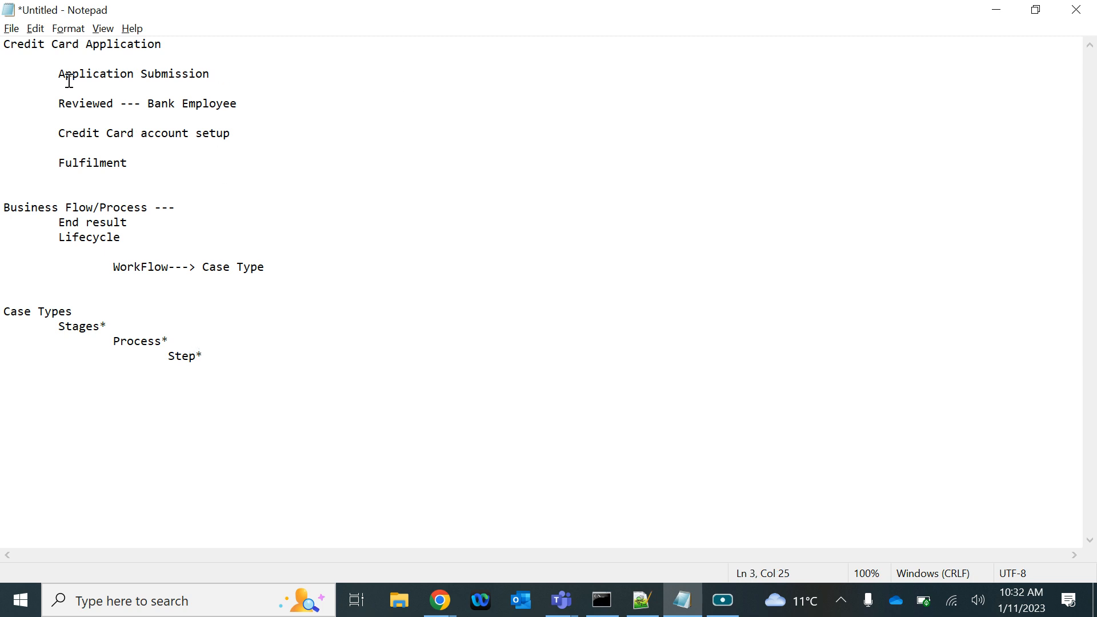
pyautogui.moveTo(57, 73); pyautogui.dragTo(154, 54)
pyautogui.moveTo(225, 64); pyautogui.dragTo(225, 73)
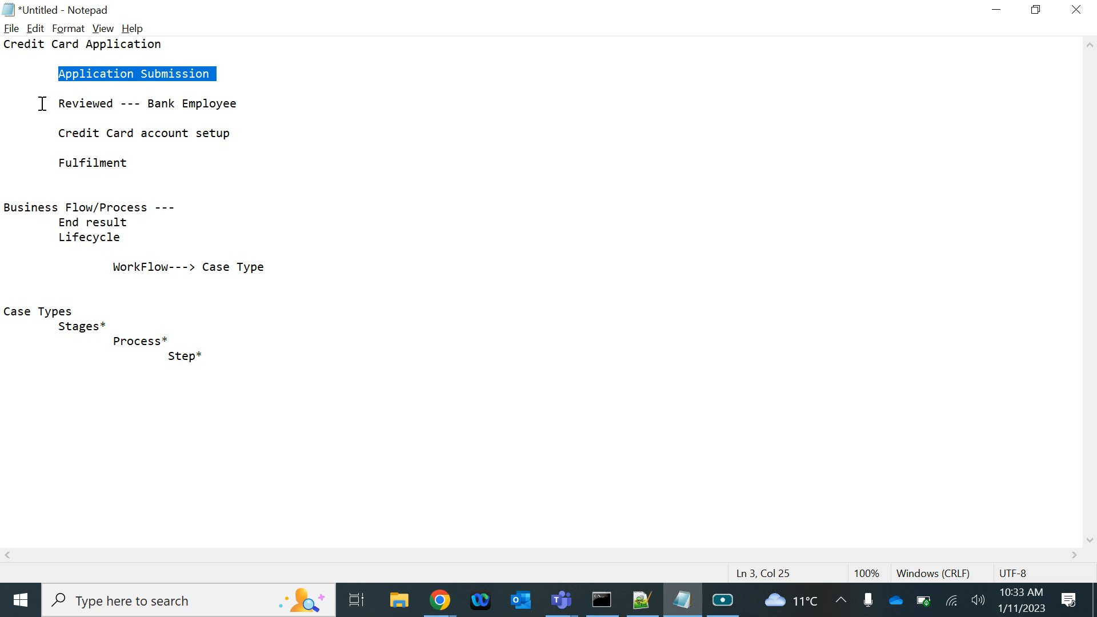
pyautogui.moveTo(61, 106); pyautogui.dragTo(120, 107)
pyautogui.press('Delete')
pyautogui.write('Review')
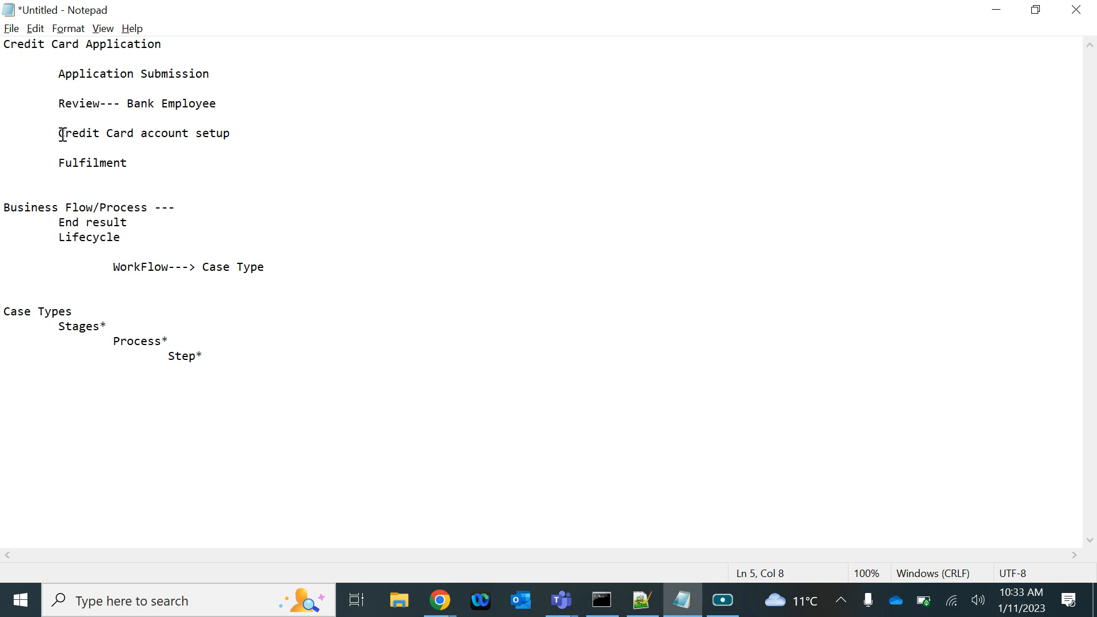
# Replace "Credit Card account setup" with "Account Setup" in the outline
pyautogui.moveTo(62, 134); pyautogui.dragTo(231, 133)
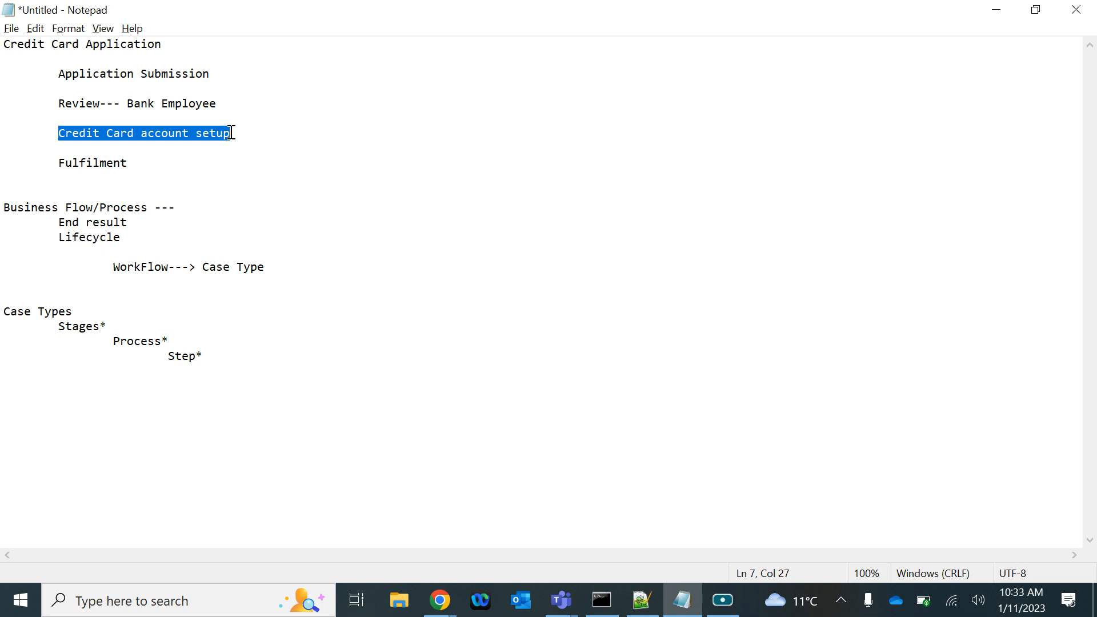
pyautogui.write('Account ')
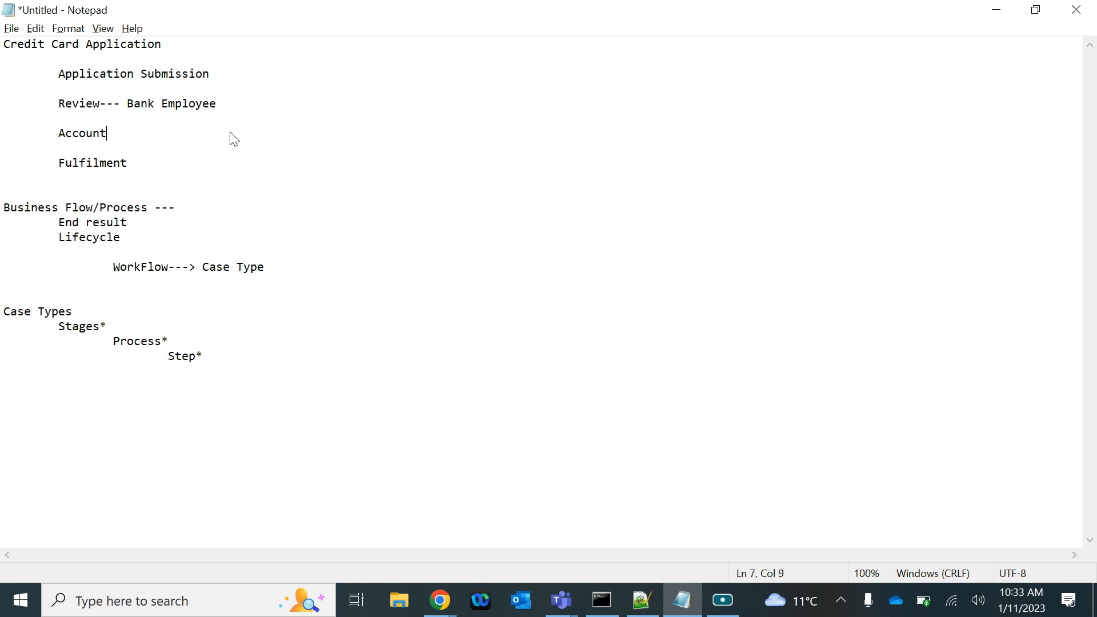
pyautogui.write('Setup')
# Remove "--- Bank Employee" from the Review line of the outline
pyautogui.doubleClick(95, 160)
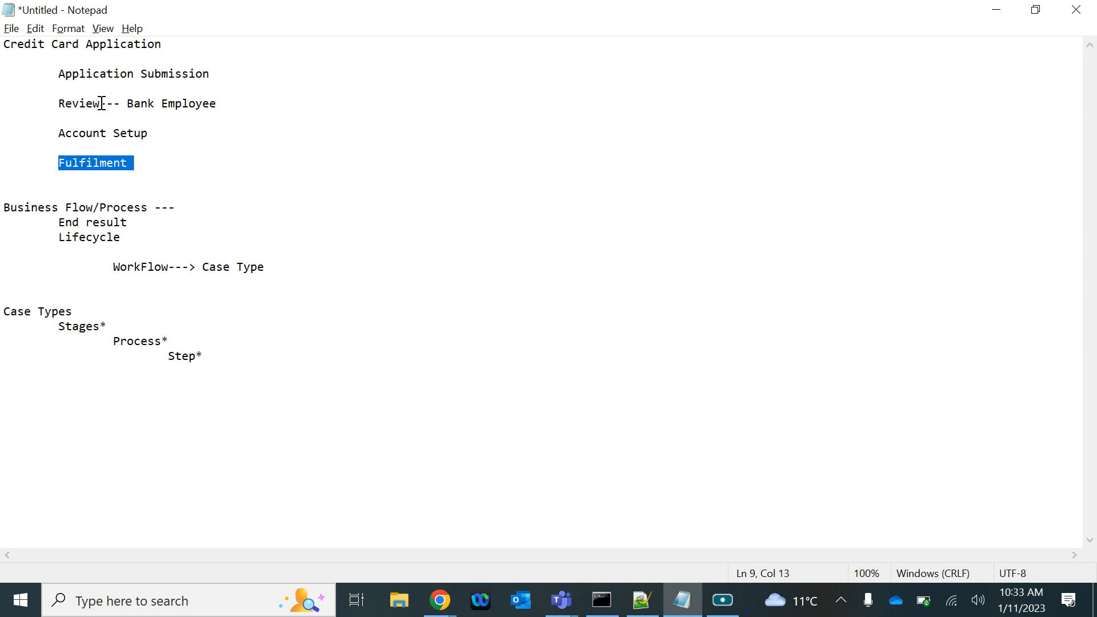
pyautogui.moveTo(100, 104); pyautogui.dragTo(221, 107)
pyautogui.press('Delete')
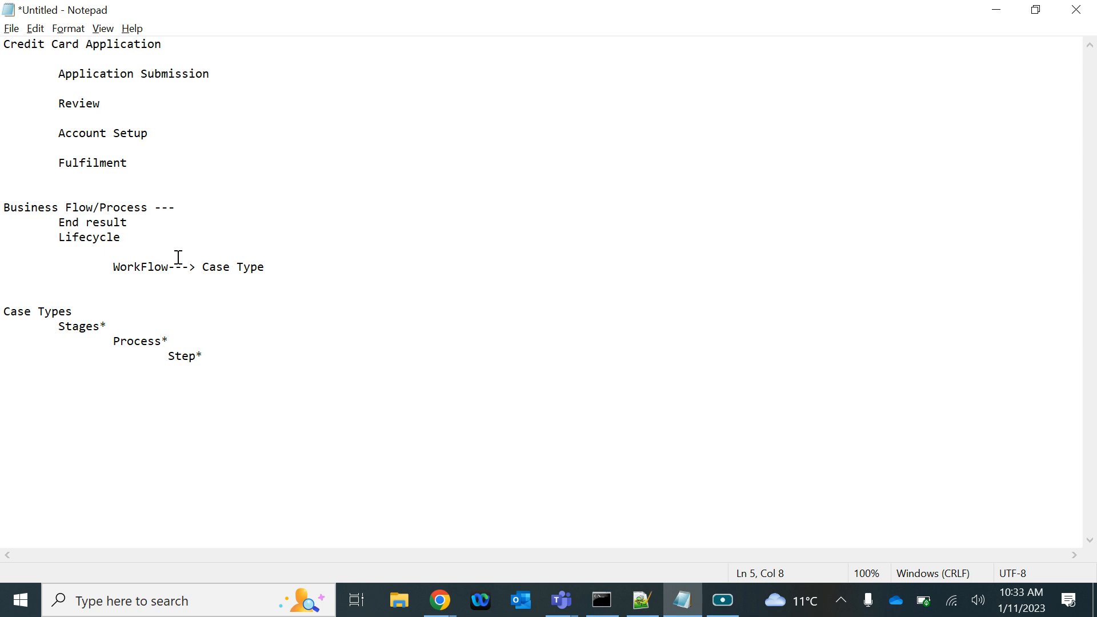
# Examine the outline's title and its four stages from Application Submission to Fulfilment, along with the Process* level under Case Types
pyautogui.click(77, 116)
pyautogui.moveTo(3, 44); pyautogui.dragTo(178, 45)
pyautogui.moveTo(58, 73); pyautogui.dragTo(216, 77)
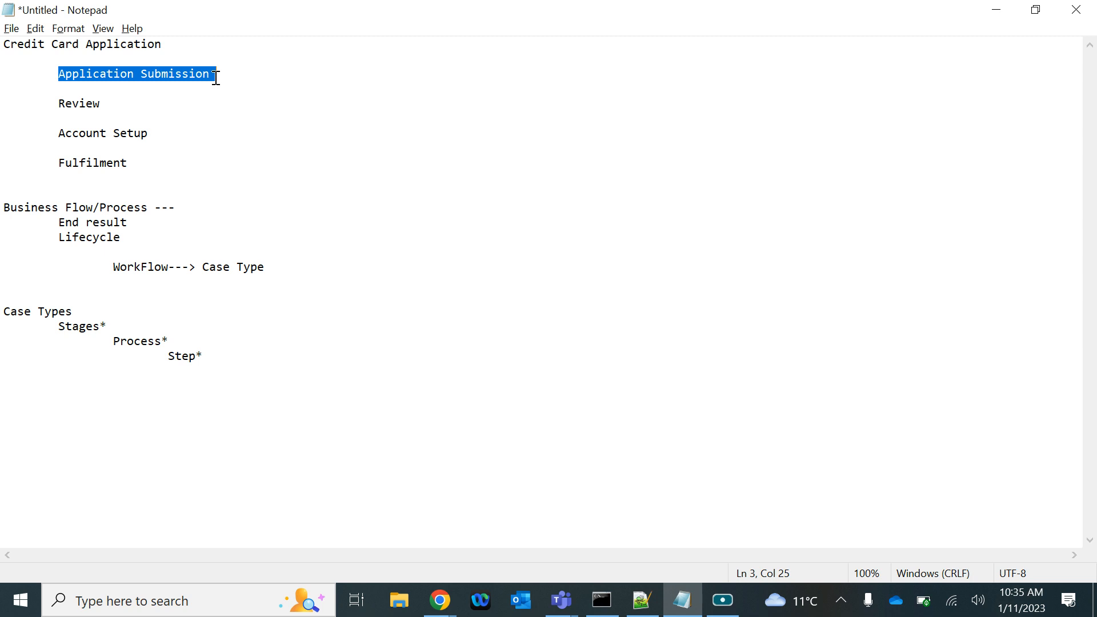
pyautogui.click(59, 75)
pyautogui.moveTo(59, 75); pyautogui.dragTo(160, 166)
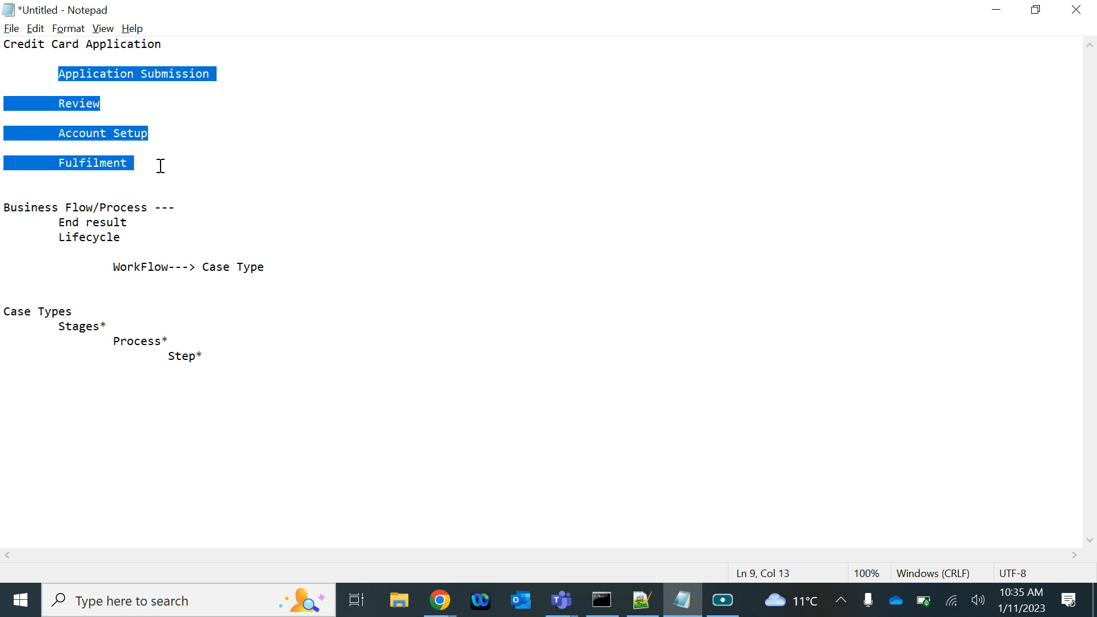
pyautogui.click(112, 342)
pyautogui.moveTo(111, 341); pyautogui.dragTo(169, 341)
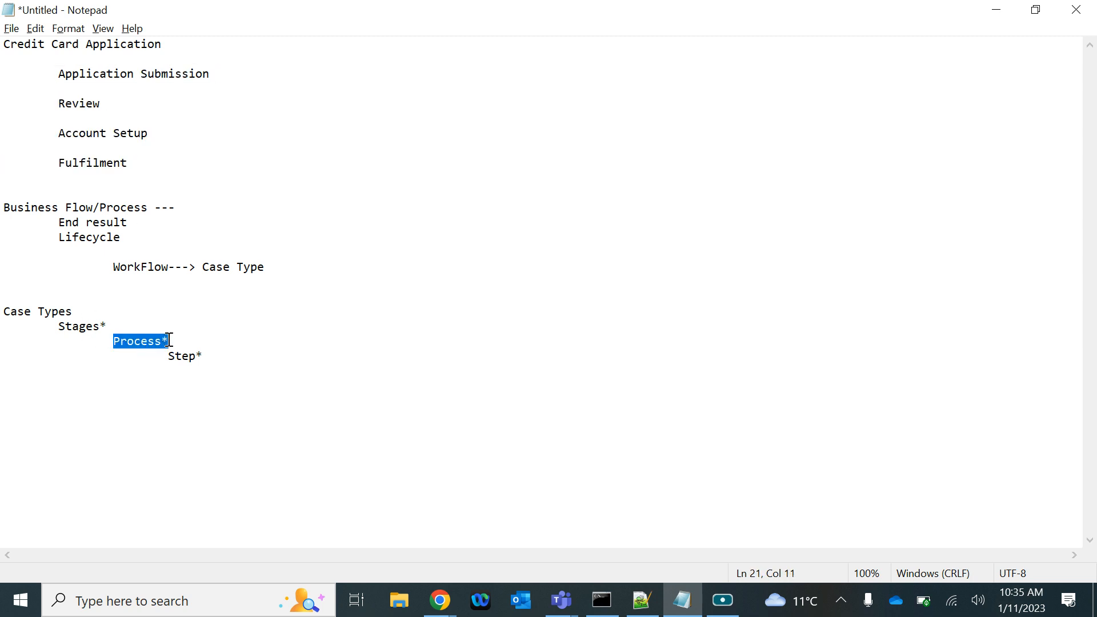
pyautogui.click(227, 79)
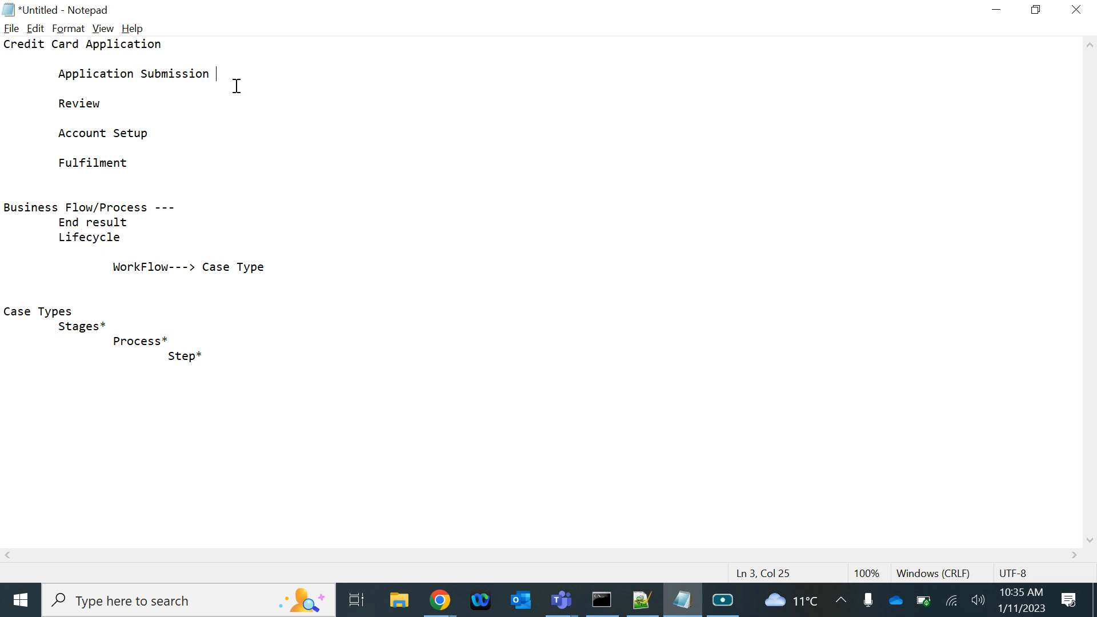
pyautogui.click(84, 101)
pyautogui.click(79, 137)
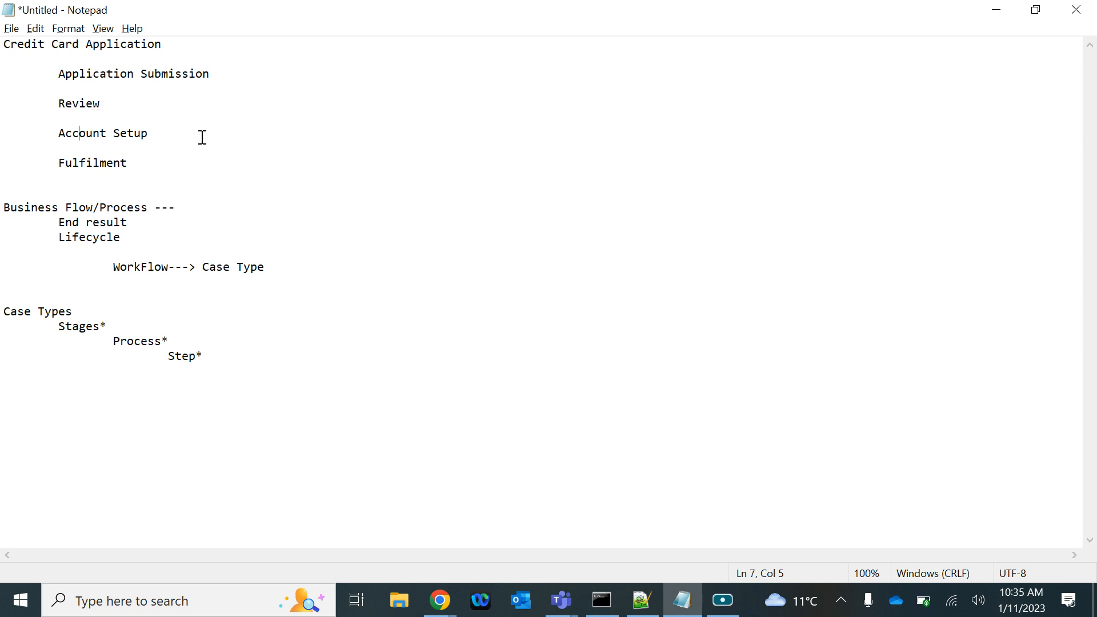
pyautogui.click(72, 166)
# Switch to Pega Dev Studio in Chrome and start adding a case type to the application
pyautogui.click(436, 612)
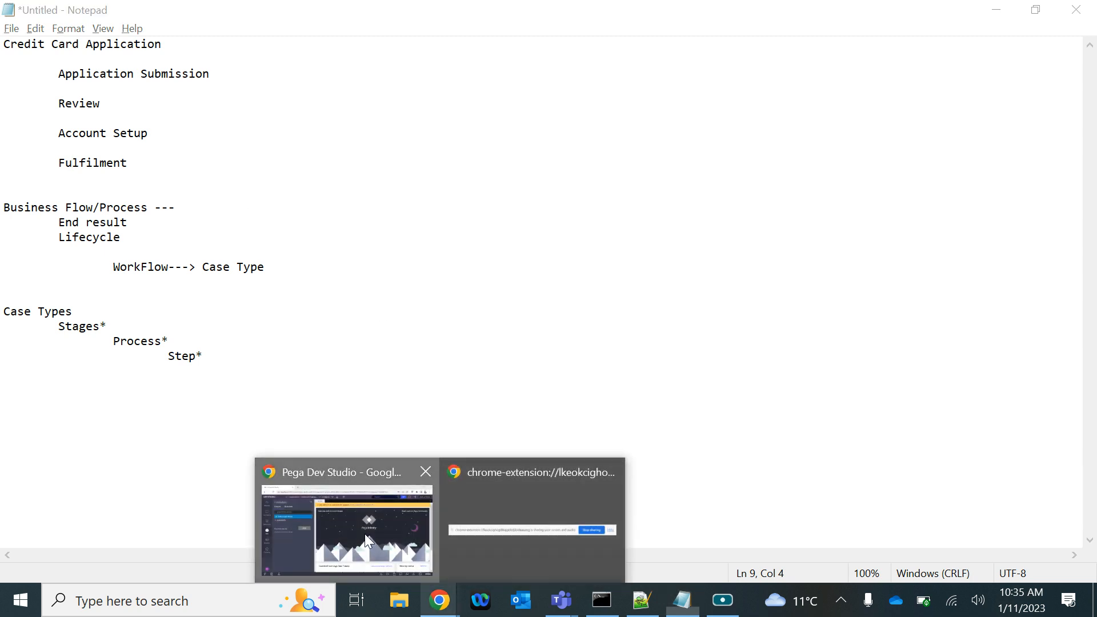
pyautogui.click(364, 534)
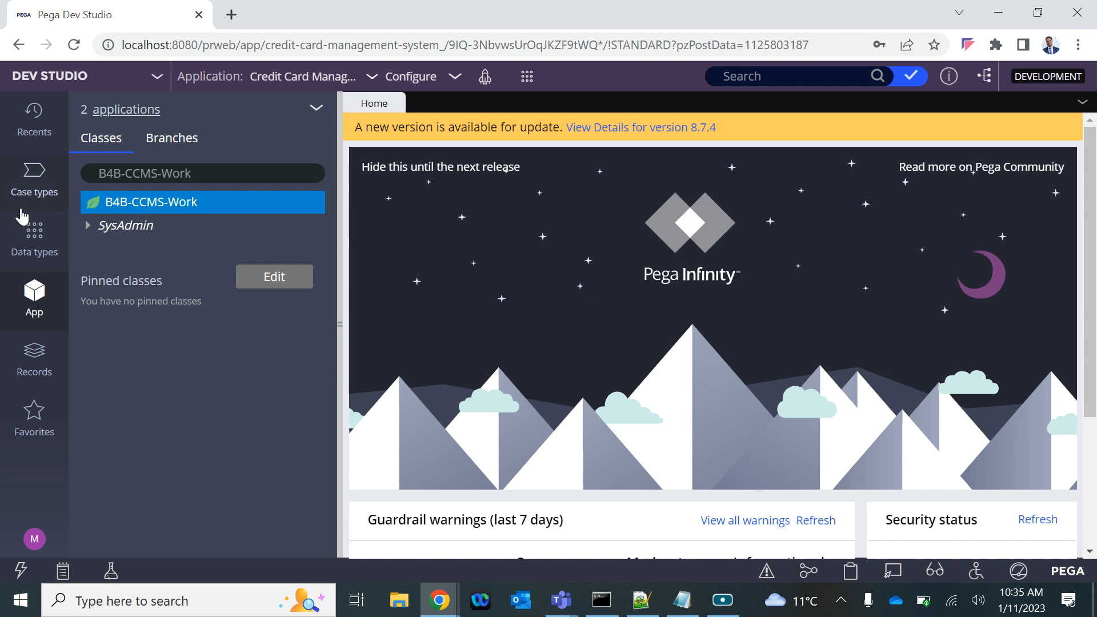
pyautogui.click(23, 190)
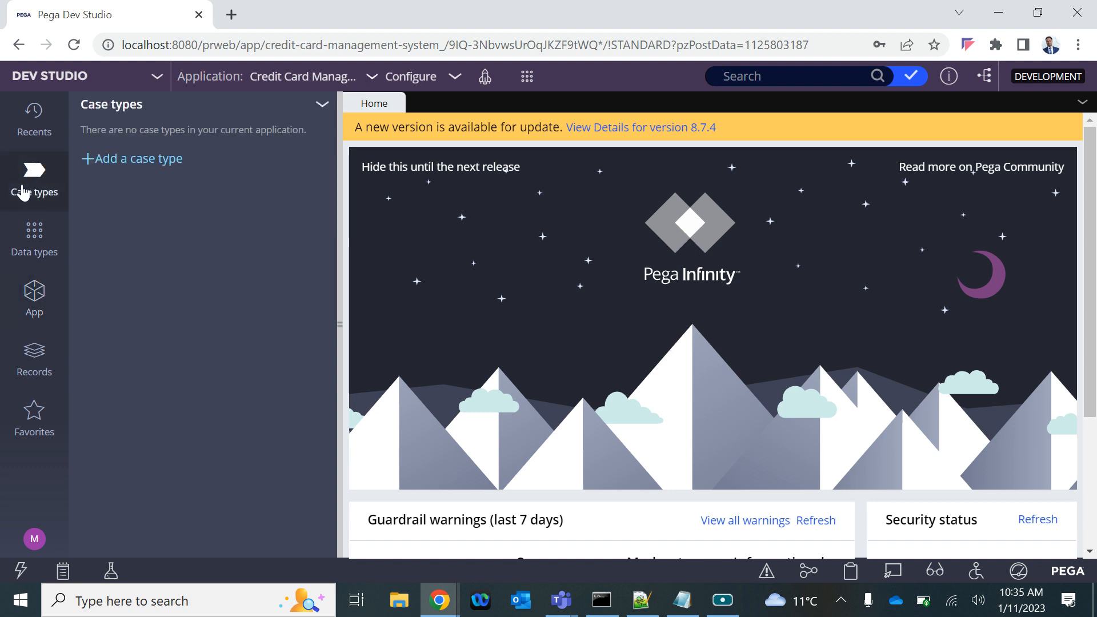
pyautogui.click(151, 163)
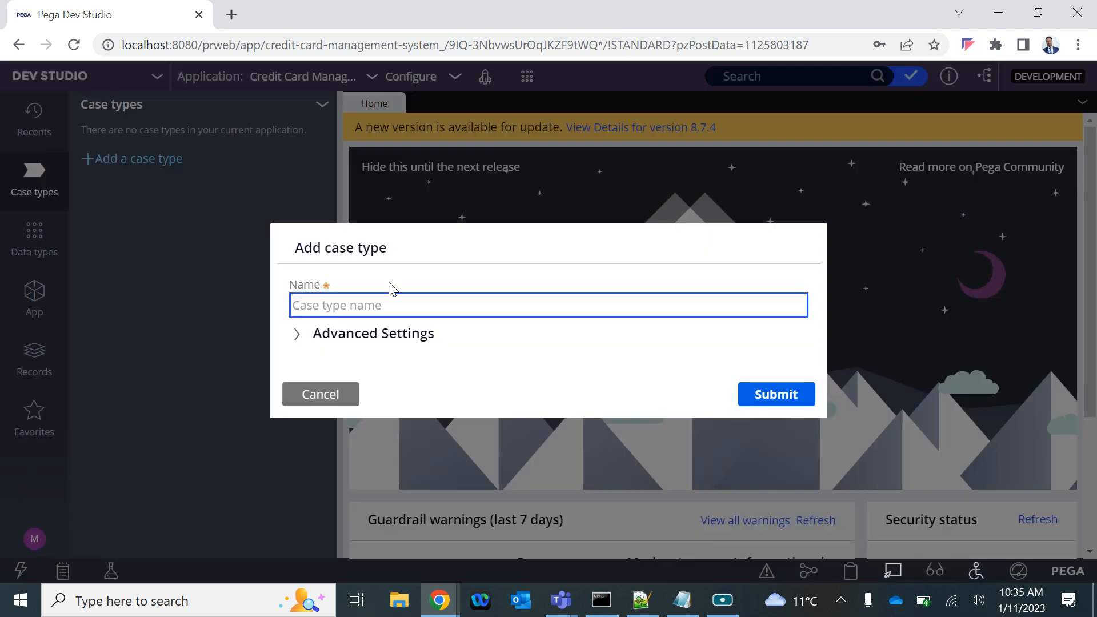
# Name the new case type "CC Application"
pyautogui.click(345, 309)
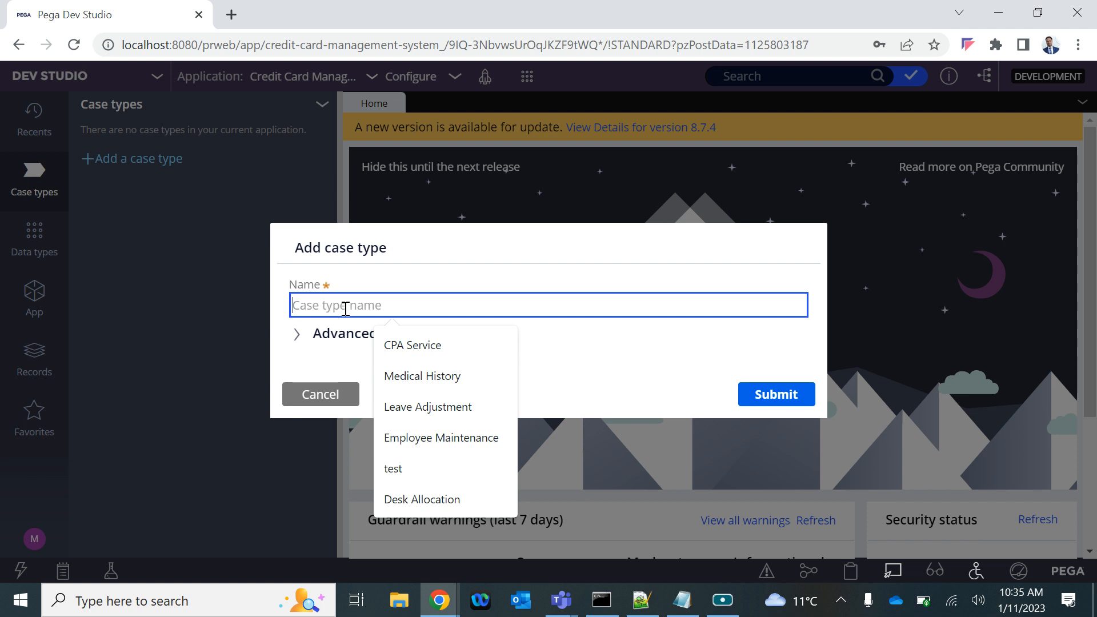
pyautogui.write('CC App')
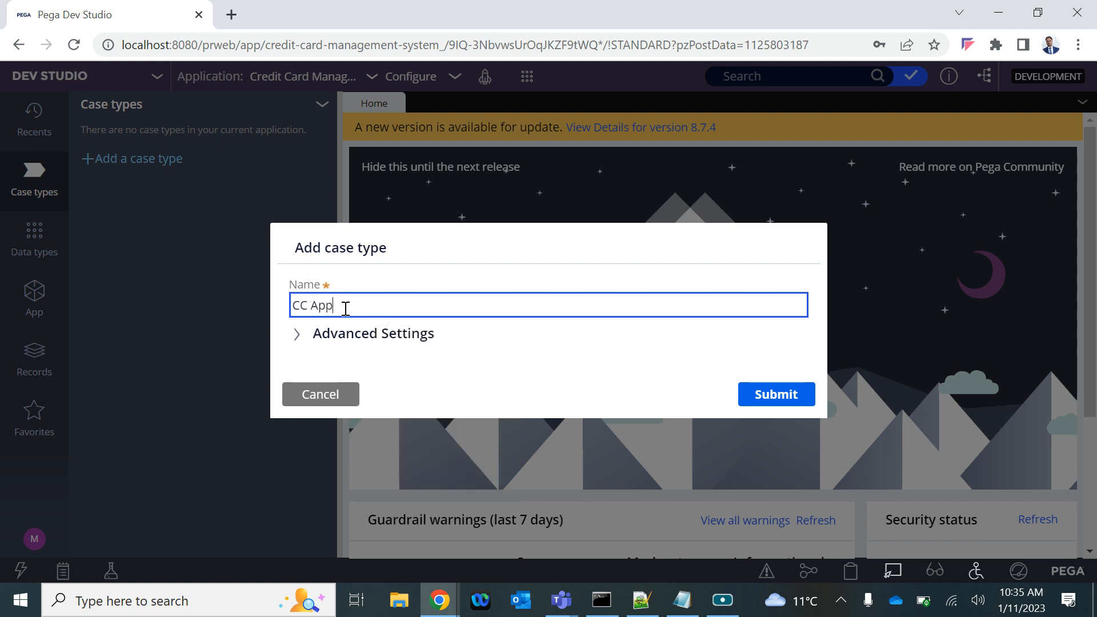
pyautogui.write('lication')
# Examine the new case type's advanced settings for directed and pattern inheritance, ruleset and ruleset version
pyautogui.click(343, 337)
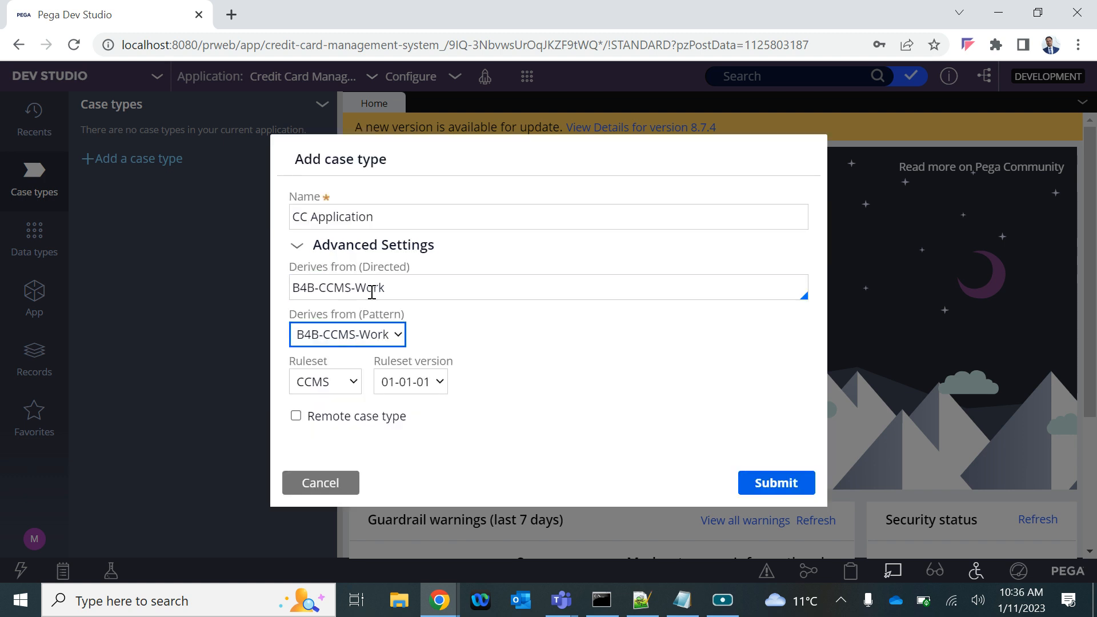
pyautogui.click(411, 292)
pyautogui.moveTo(381, 287); pyautogui.dragTo(284, 295)
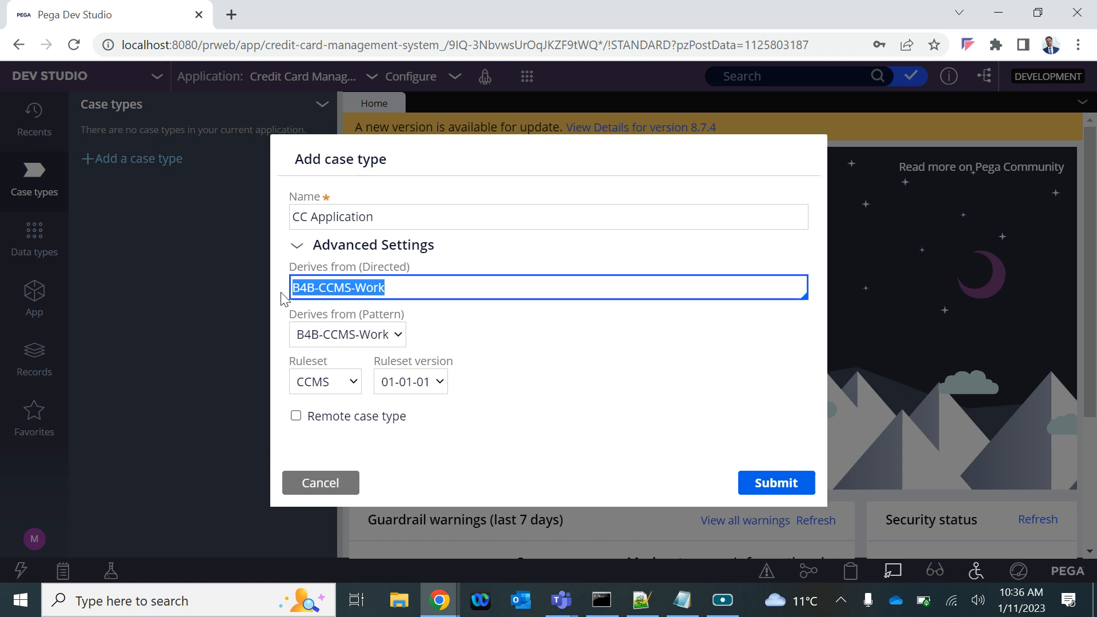
pyautogui.click(399, 287)
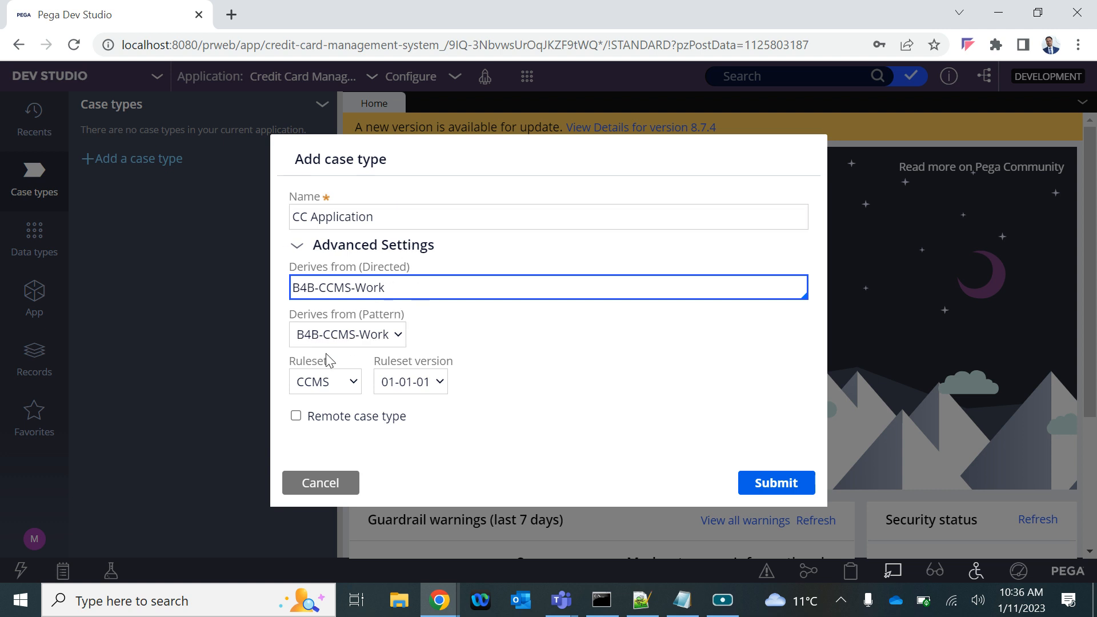
pyautogui.moveTo(315, 287); pyautogui.dragTo(409, 294)
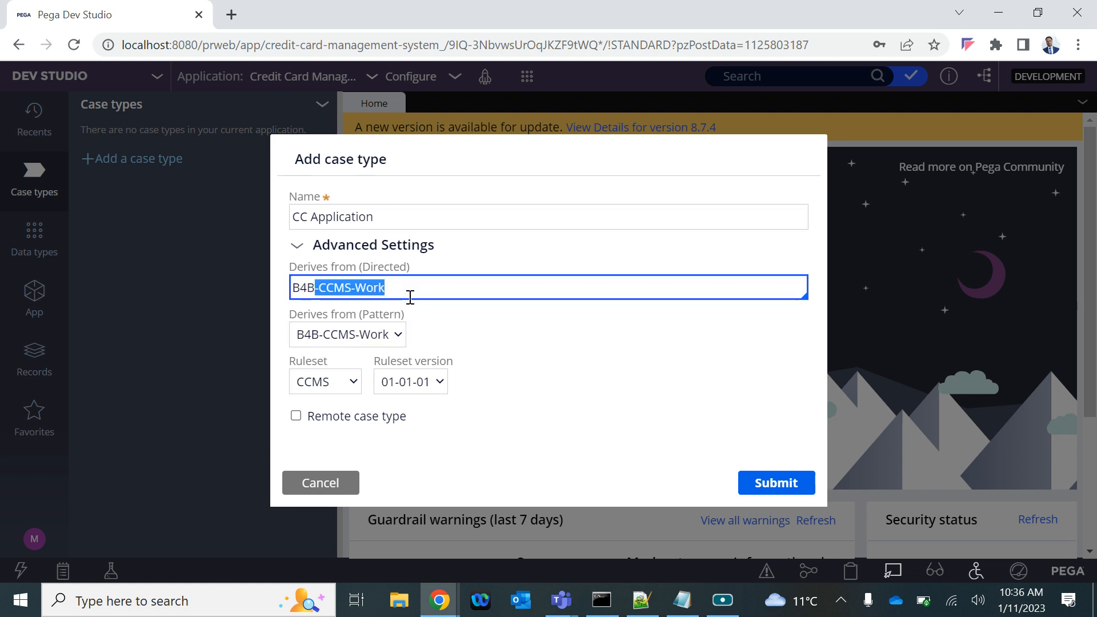
pyautogui.click(382, 337)
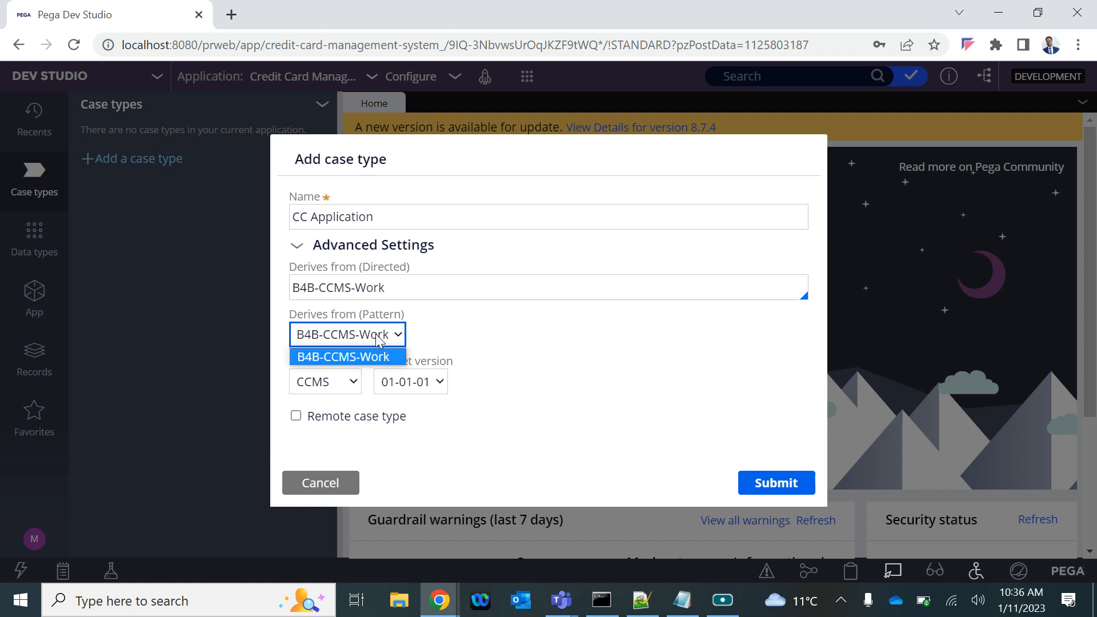
pyautogui.click(506, 339)
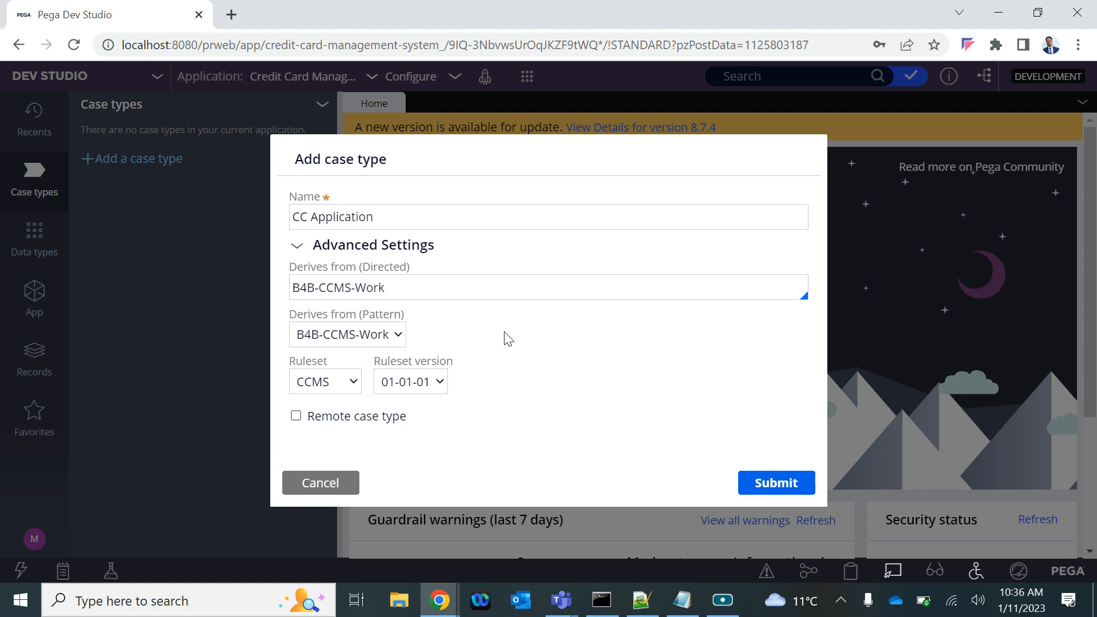
pyautogui.click(328, 382)
pyautogui.click(320, 405)
pyautogui.click(411, 383)
pyautogui.click(601, 388)
# Submit the CC Application case type and open it for editing
pyautogui.click(766, 486)
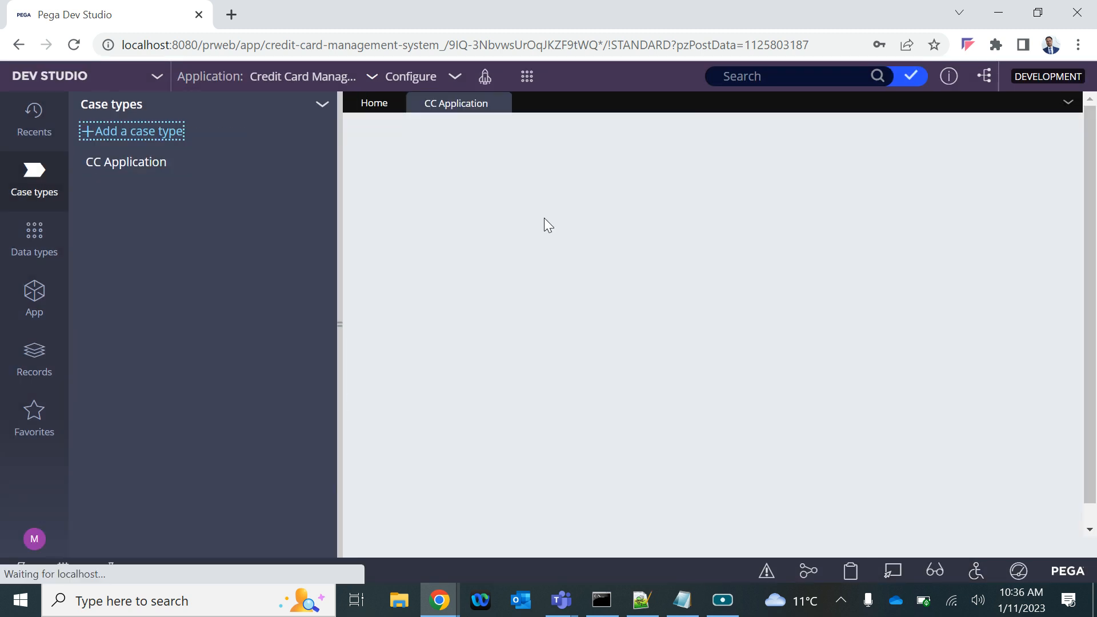
pyautogui.click(137, 162)
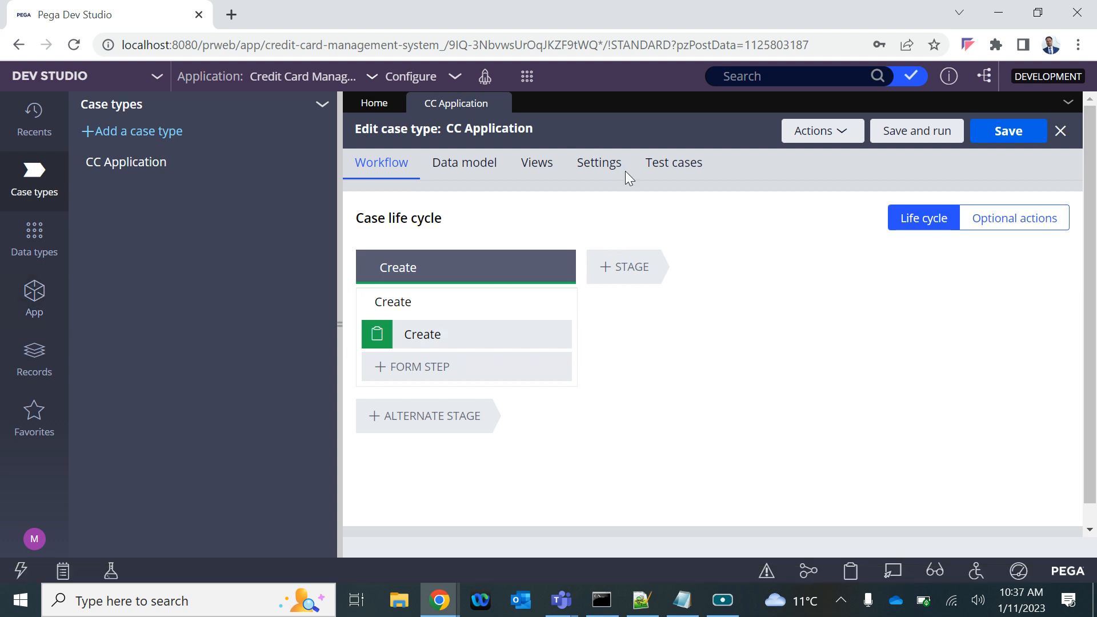
# Refresh the application's B4B-CCMS-Work class list to examine the class of the new case type
pyautogui.click(33, 292)
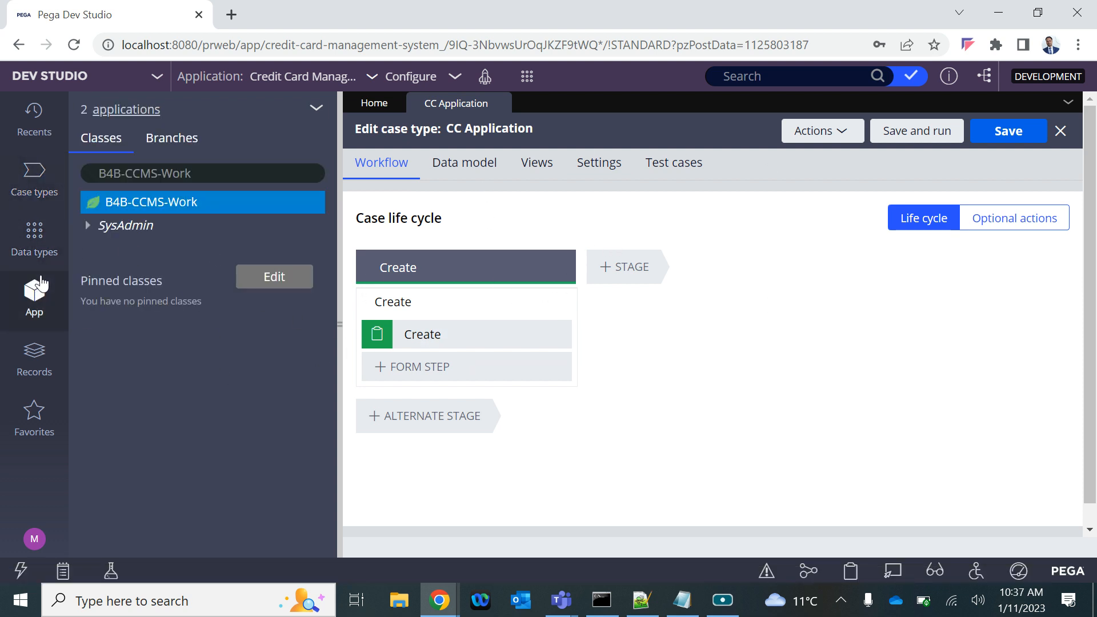
pyautogui.click(207, 165)
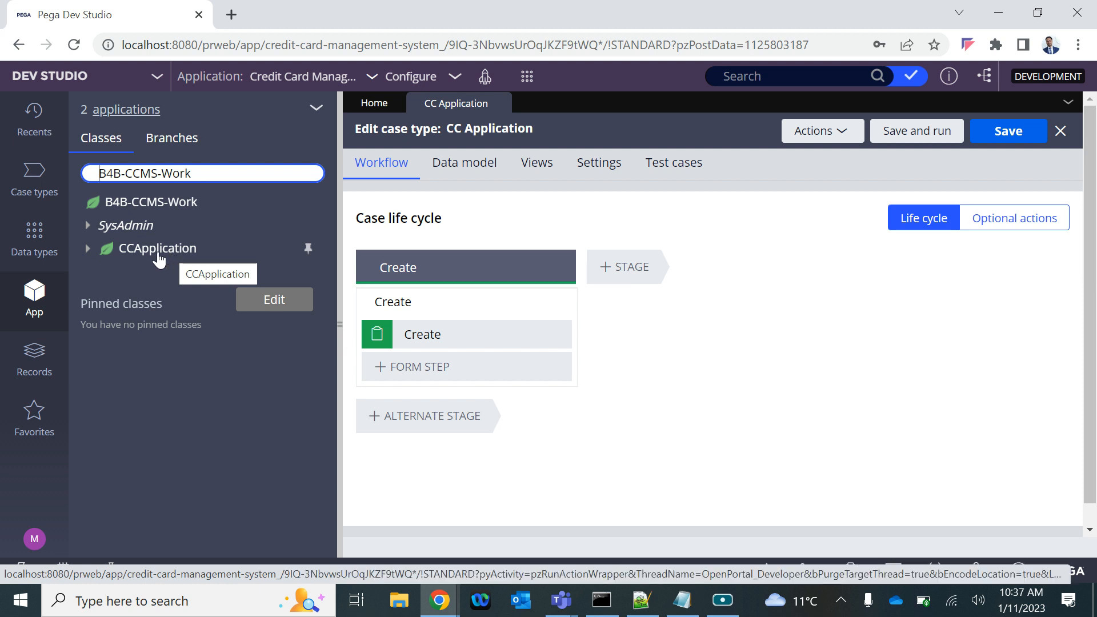
# Open the pyDefault case type rule listed among the CCApplication class's process rules, and close it
pyautogui.click(87, 251)
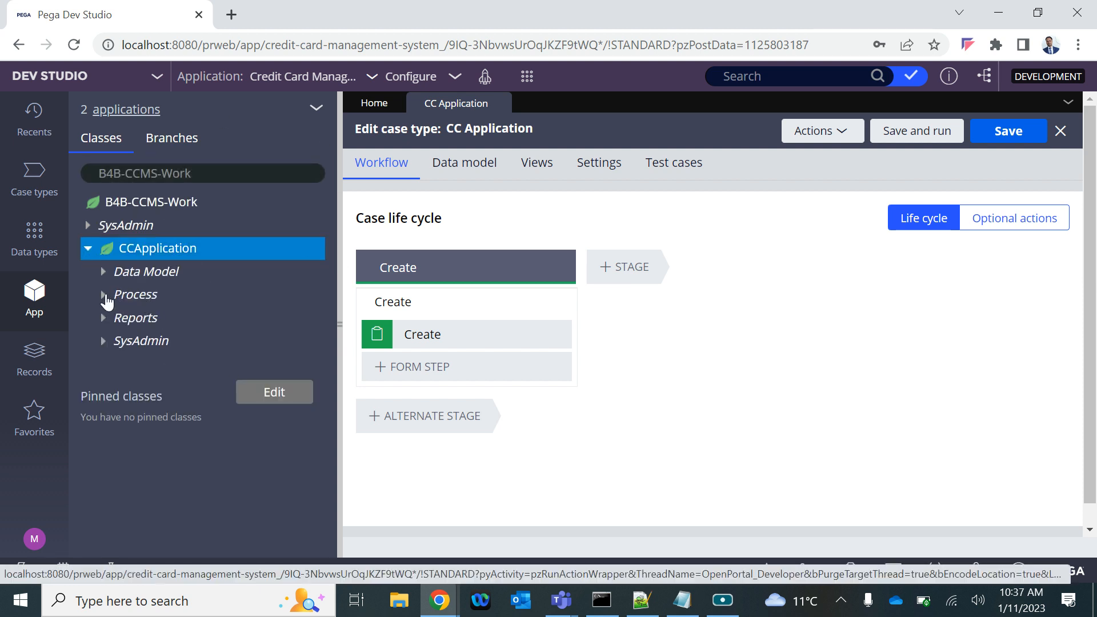
pyautogui.click(105, 294)
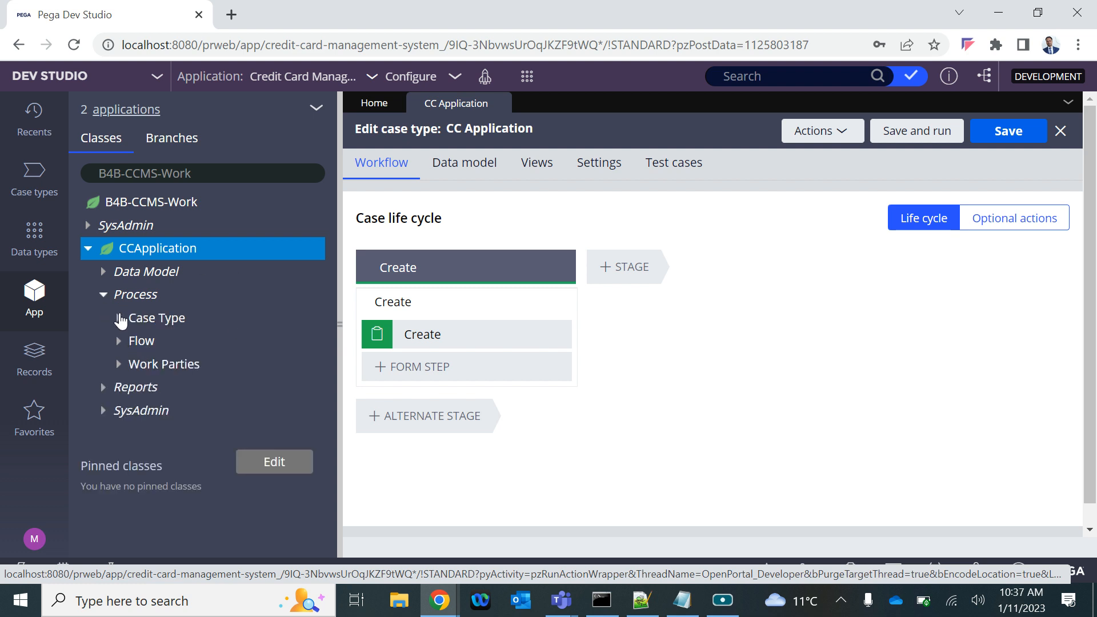
pyautogui.click(120, 319)
pyautogui.click(192, 342)
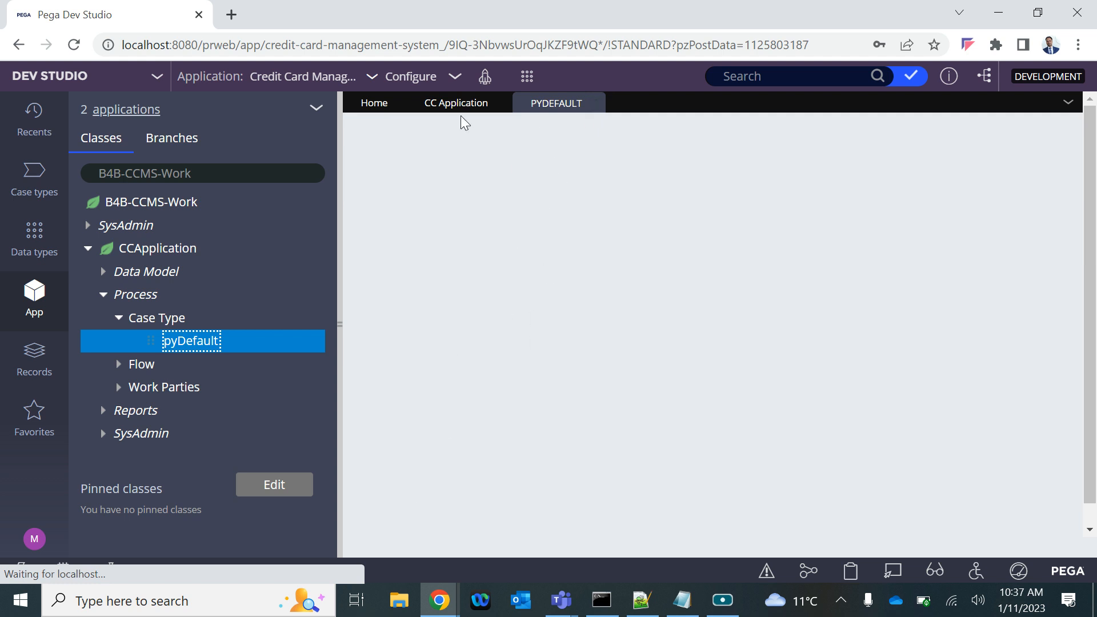
pyautogui.moveTo(561, 105)
pyautogui.click(118, 366)
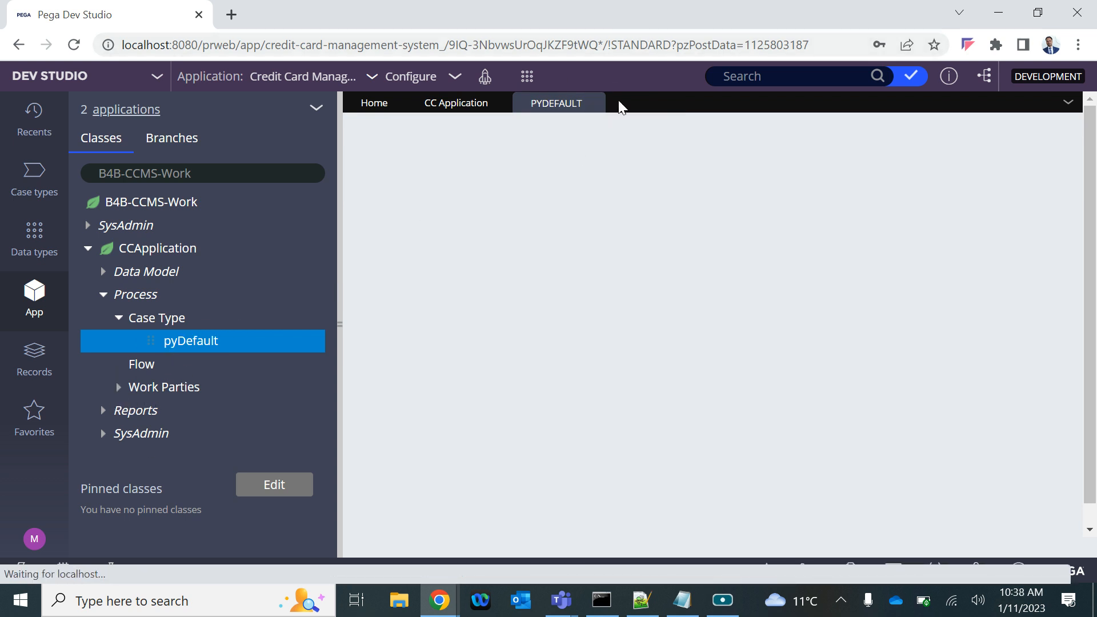
pyautogui.click(594, 104)
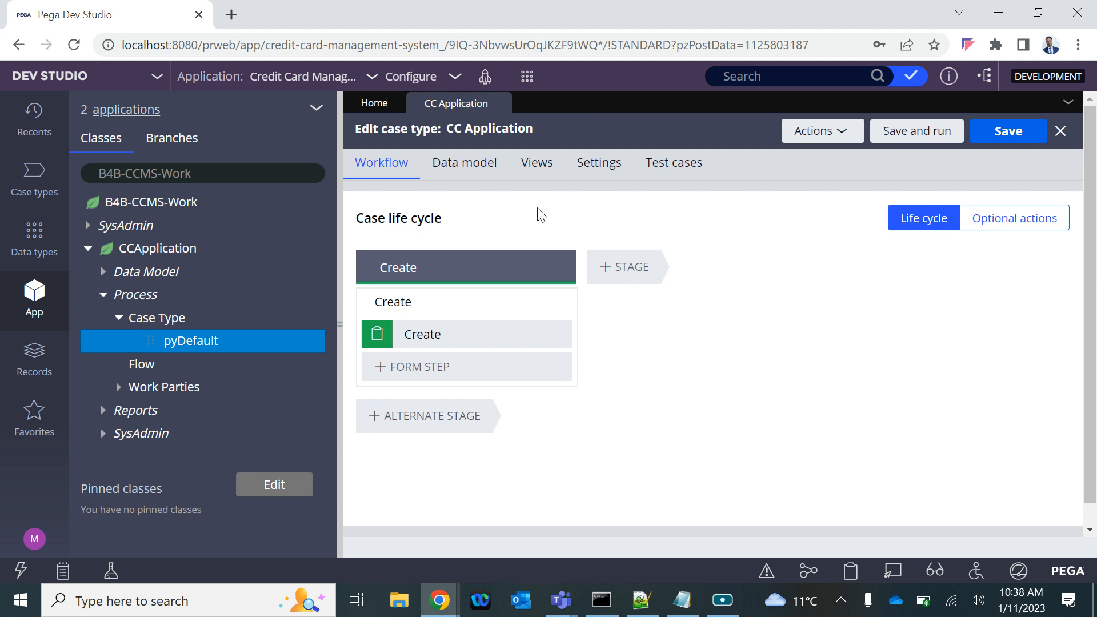
# Open the underlying rule of the CC Application case type to examine it, and return to the case life cycle
pyautogui.click(34, 182)
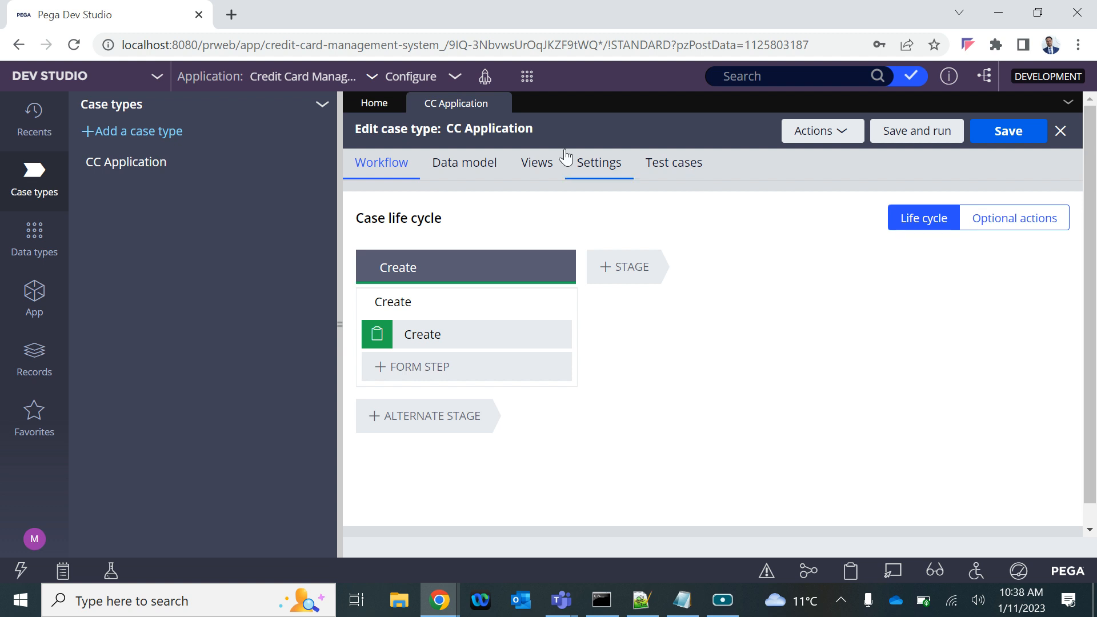
pyautogui.click(851, 133)
pyautogui.click(789, 157)
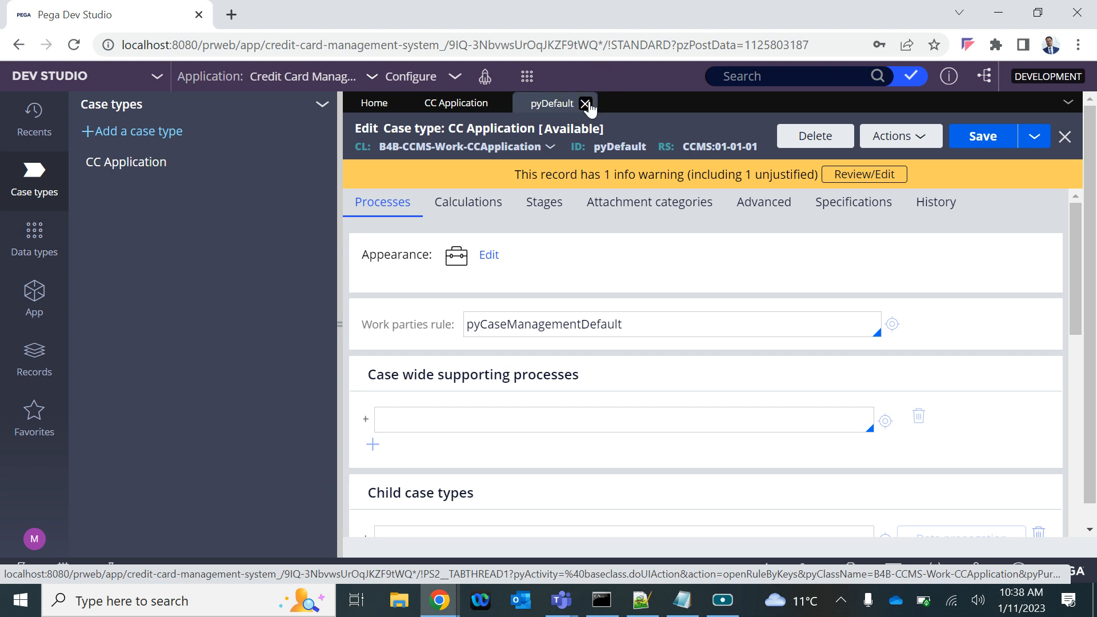
pyautogui.click(588, 103)
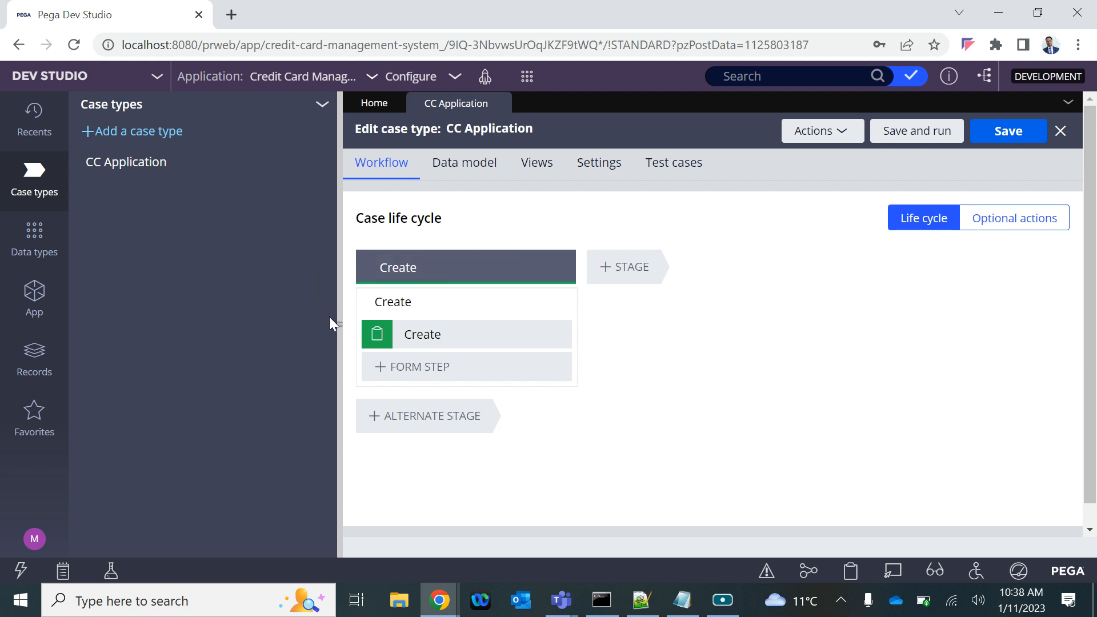
# Select the Create stage and collapse the case types explorer to give the life cycle more room
pyautogui.press('Tab')
pyautogui.click(338, 326)
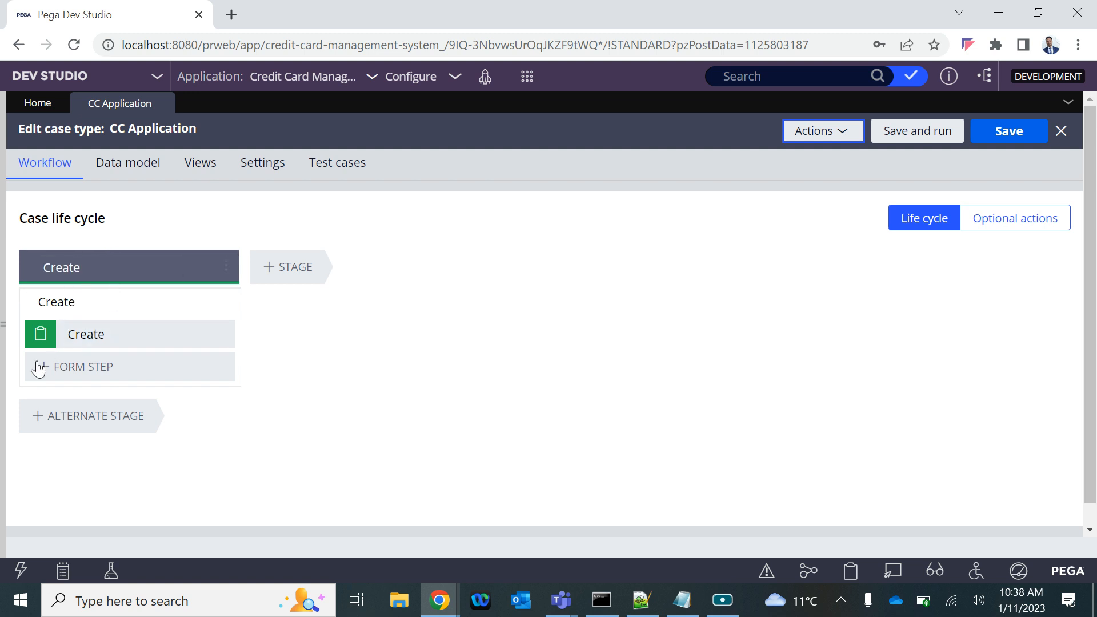
pyautogui.click(2, 324)
pyautogui.click(440, 264)
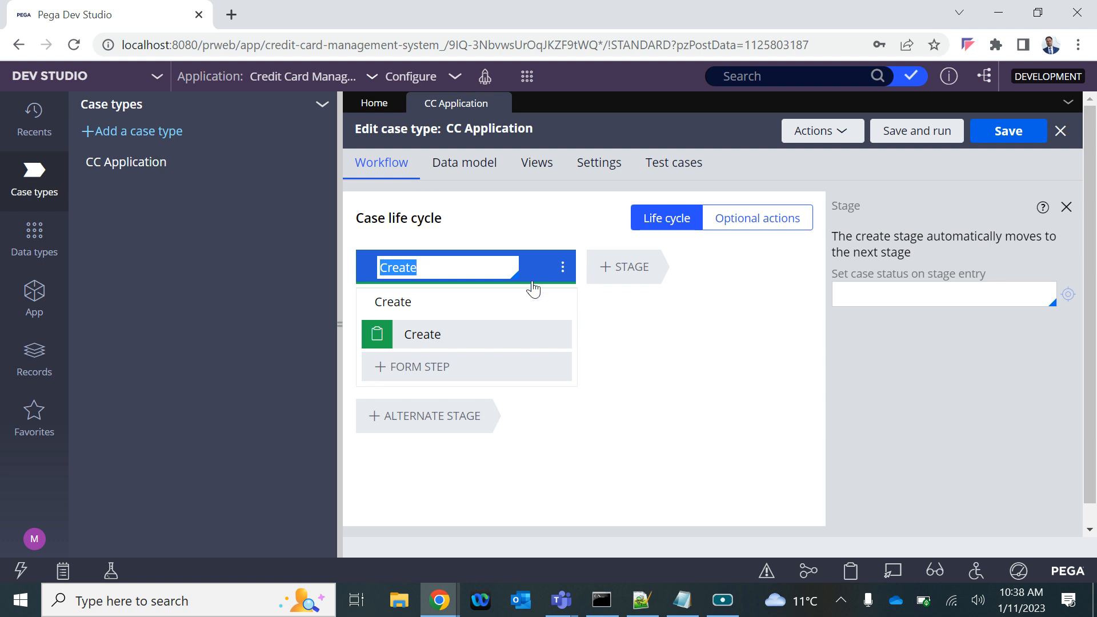
pyautogui.click(336, 324)
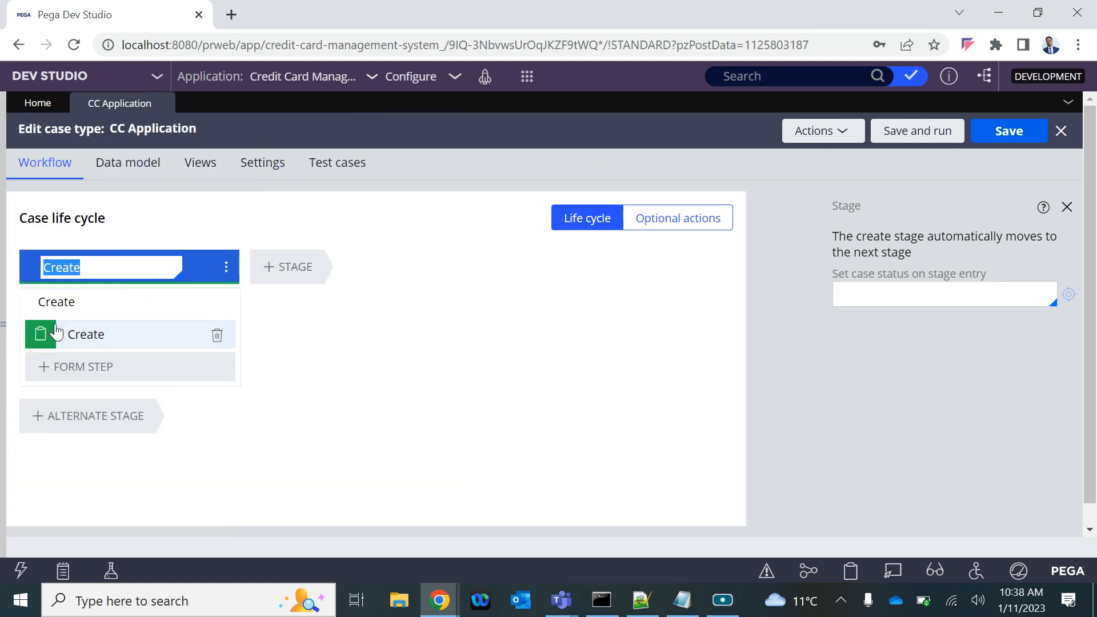
# Examine the options for adding processes to the Create stage
pyautogui.click(226, 269)
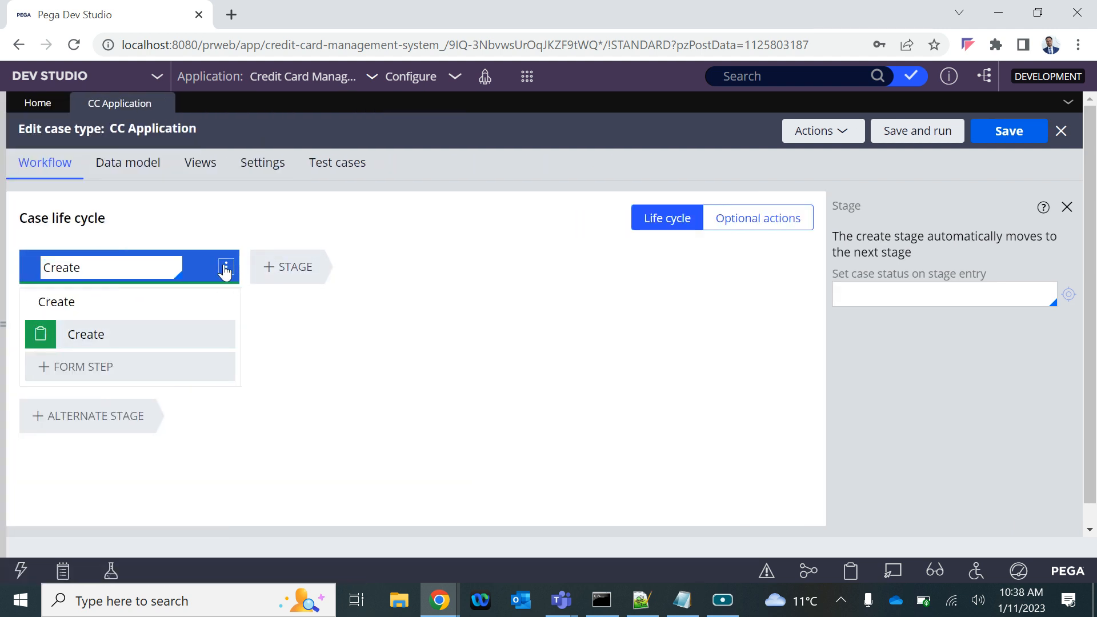
pyautogui.click(225, 269)
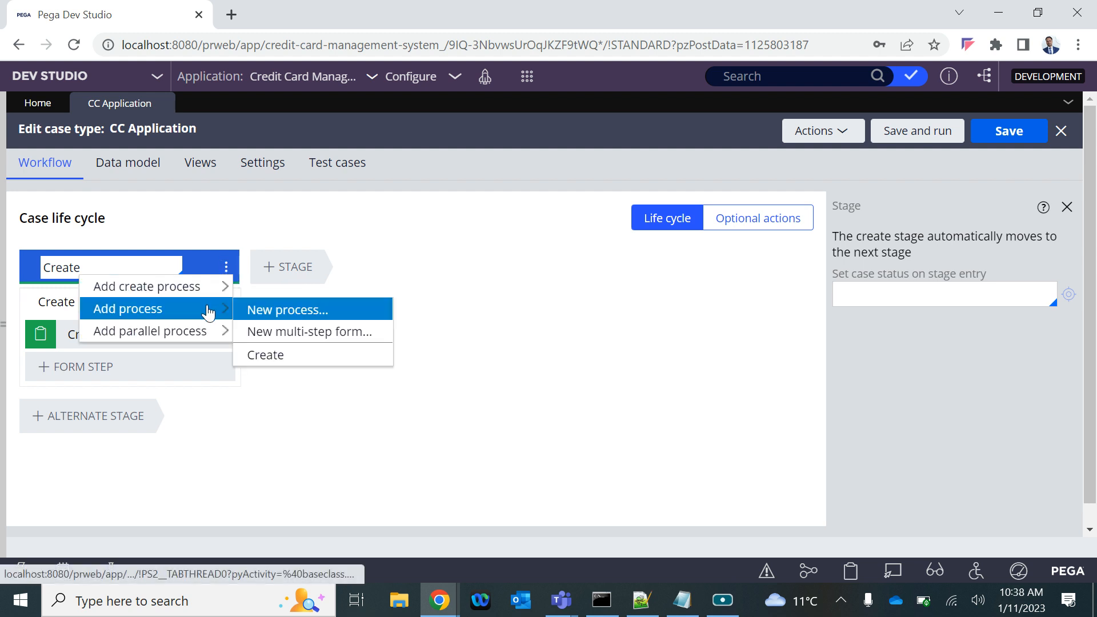
pyautogui.click(409, 267)
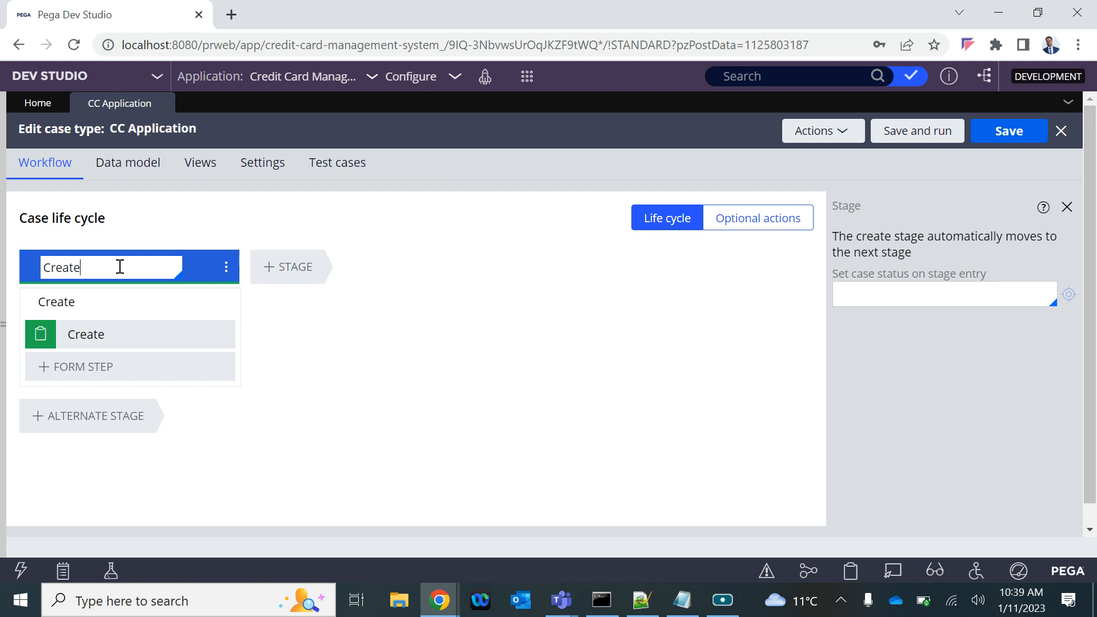
# Rename the Create stage as "Submission"
pyautogui.moveTo(104, 269); pyautogui.dragTo(40, 271)
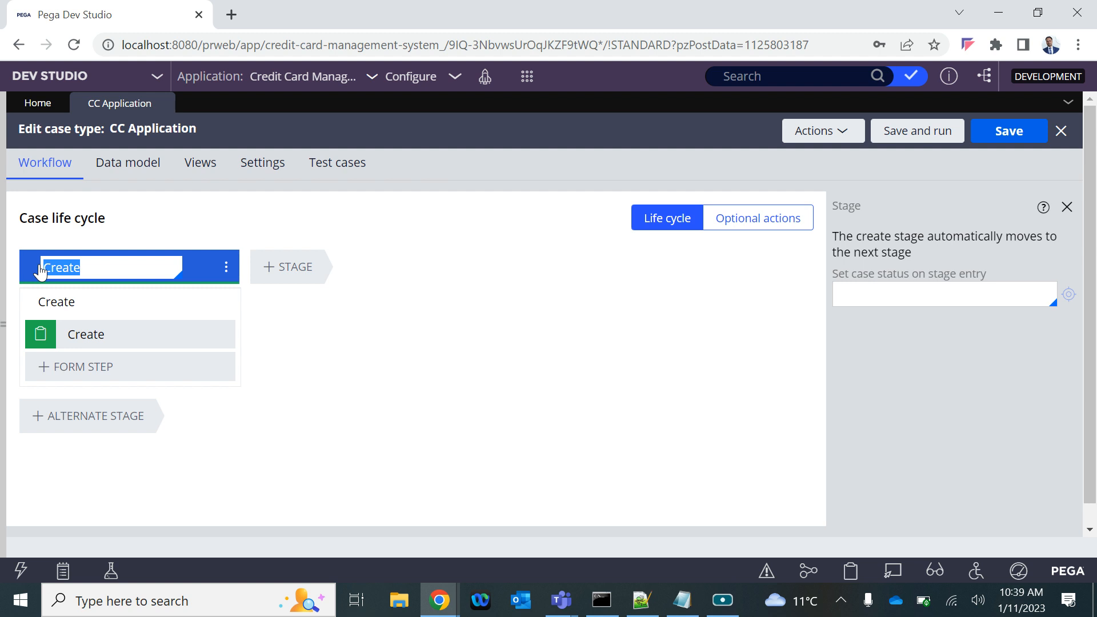
pyautogui.click(115, 268)
pyautogui.moveTo(94, 271); pyautogui.dragTo(48, 272)
pyautogui.write('Submission')
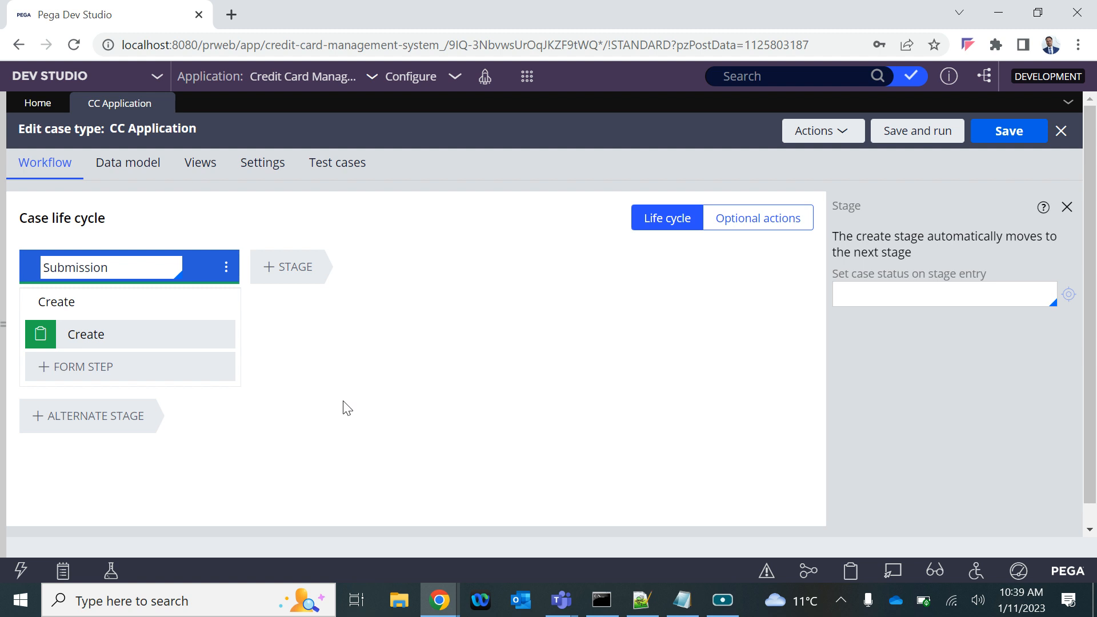
# Switch to the Notepad notes, shorten "Application Submission" to "Submission", and return to the case type in Pega
pyautogui.click(693, 607)
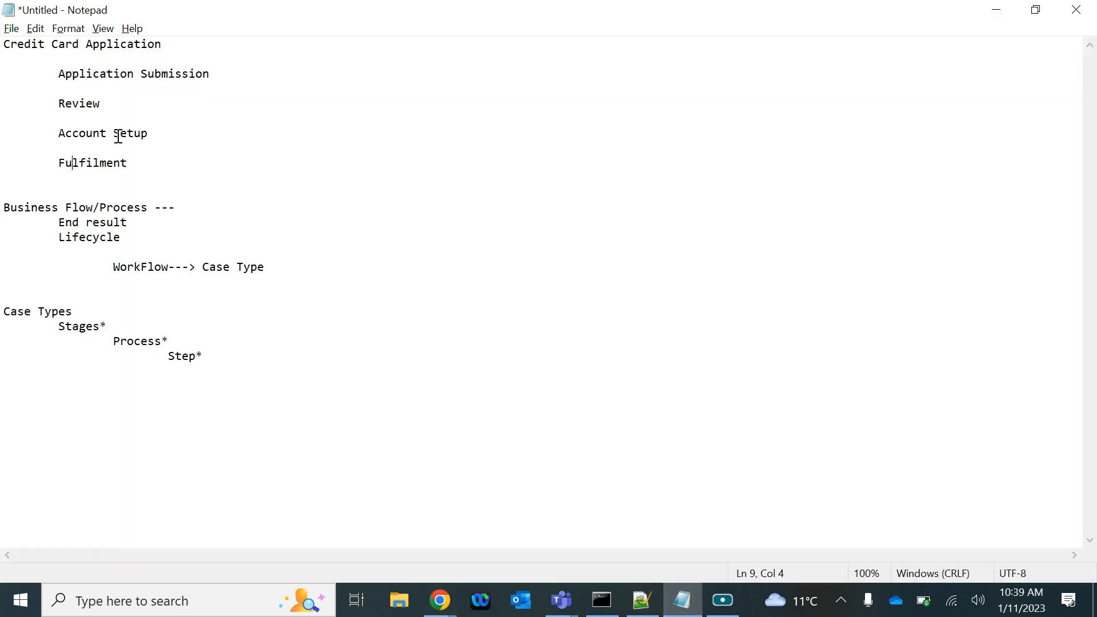
pyautogui.doubleClick(88, 77)
pyautogui.press('BackSpace')
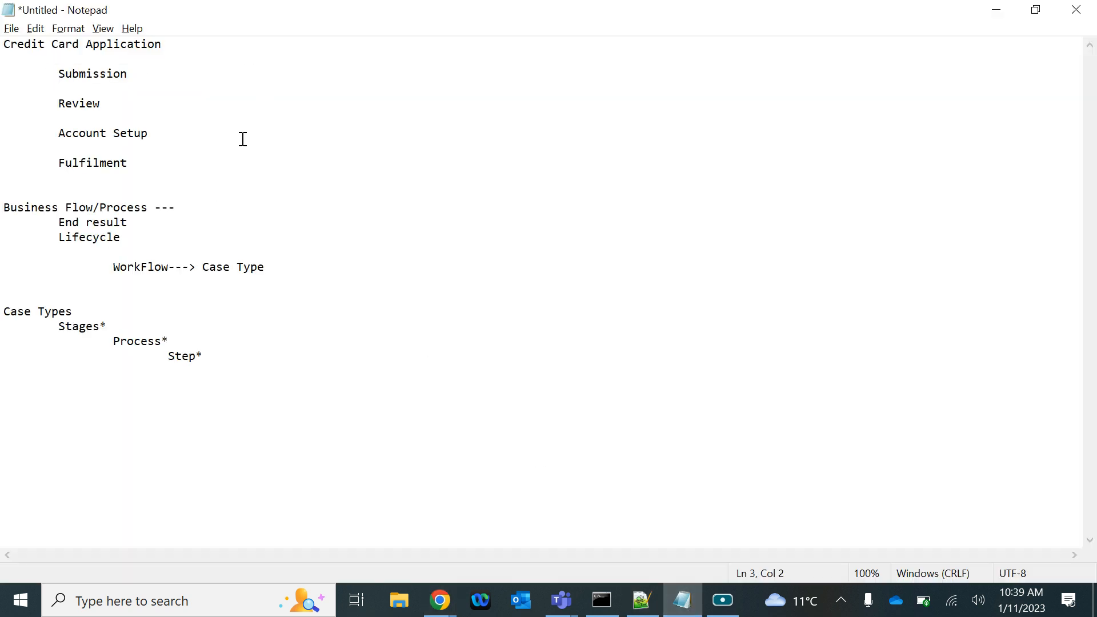
pyautogui.hotkey('alt', 'Tab')
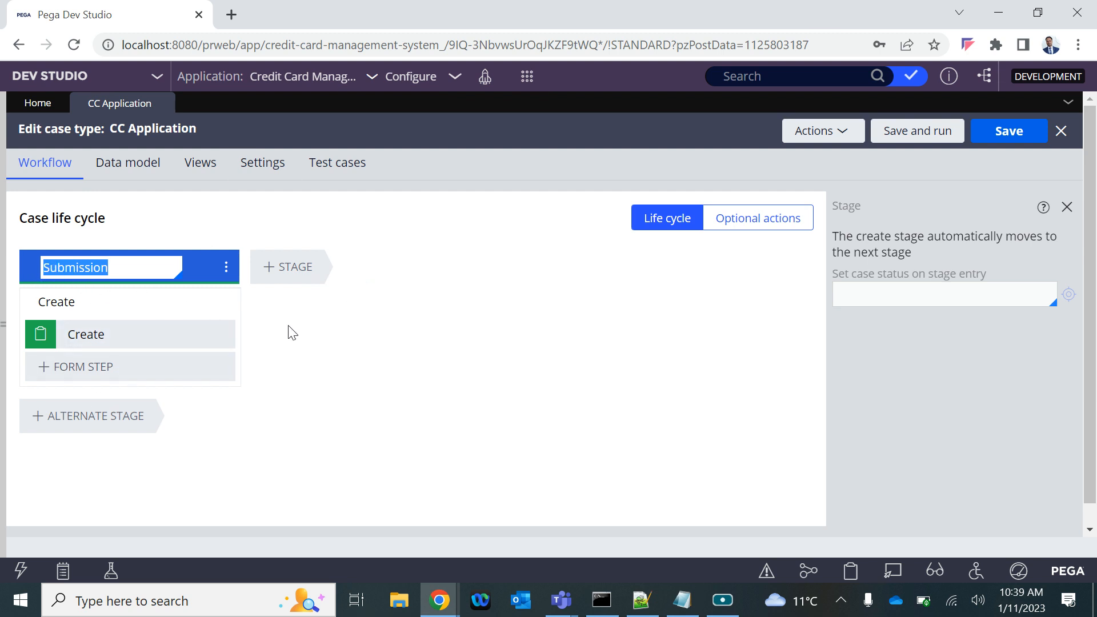
# Add a second stage named "Review" after Submission, following the stage list in the Notepad notes
pyautogui.click(413, 360)
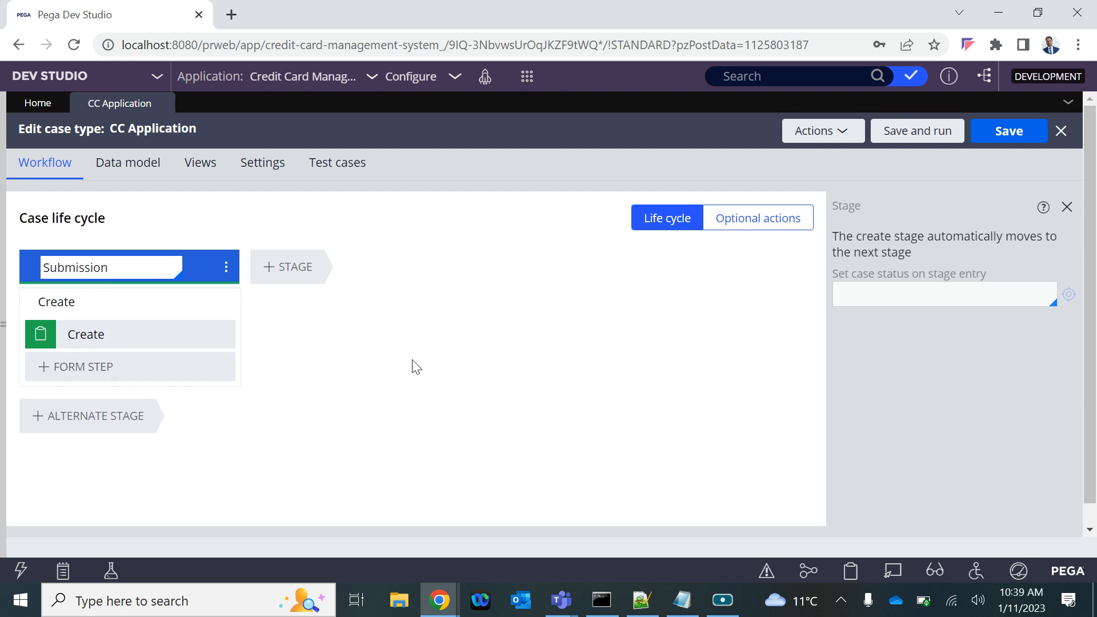
pyautogui.click(285, 268)
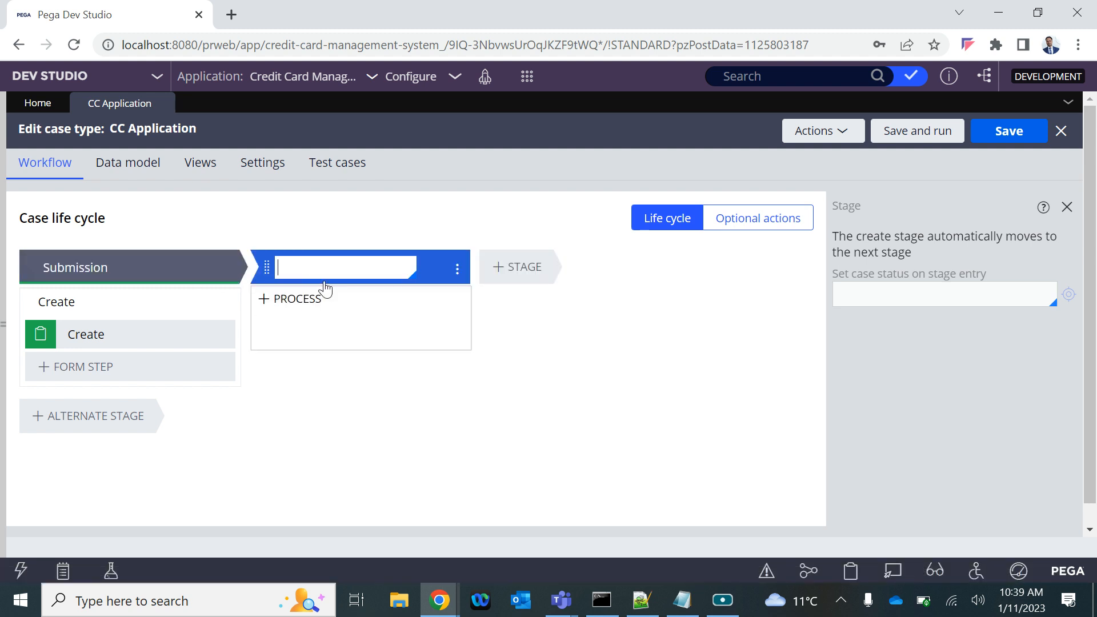
pyautogui.hotkey('alt', 'Tab')
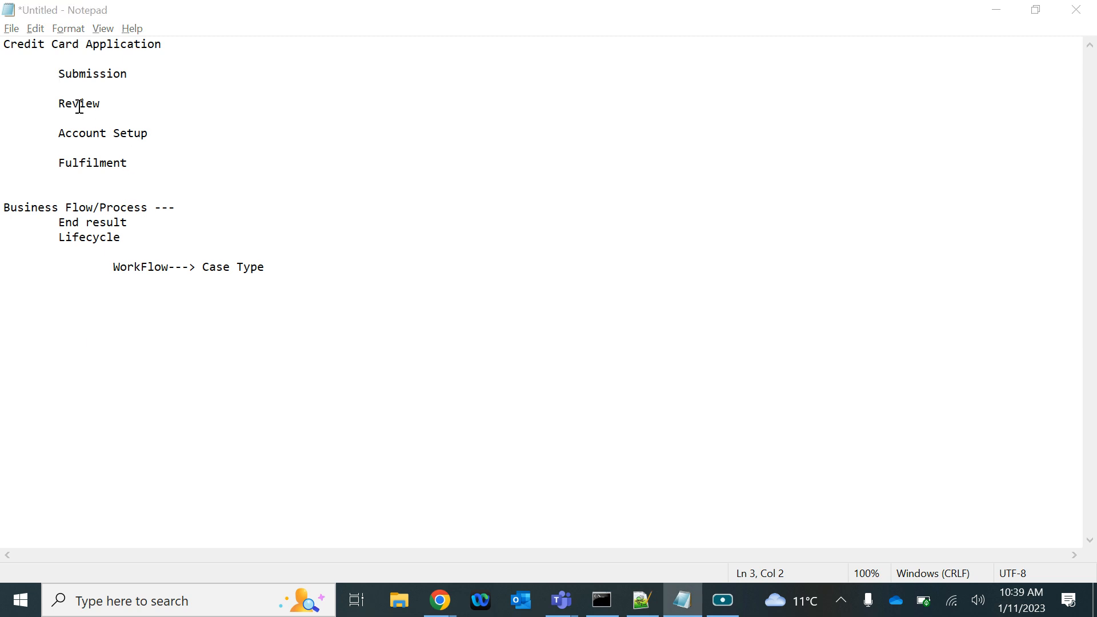
pyautogui.hotkey('alt', 'Tab')
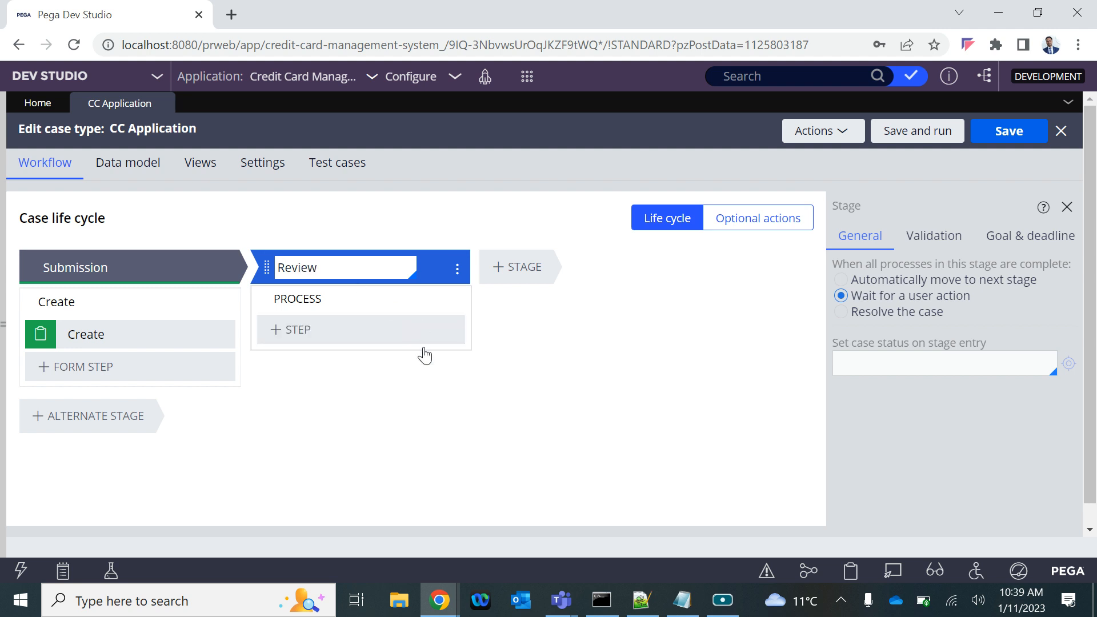
# Add a third stage named "Account Setup" after Review, following the stage list in the Notepad notes
pyautogui.click(534, 275)
pyautogui.hotkey('alt', 'Tab')
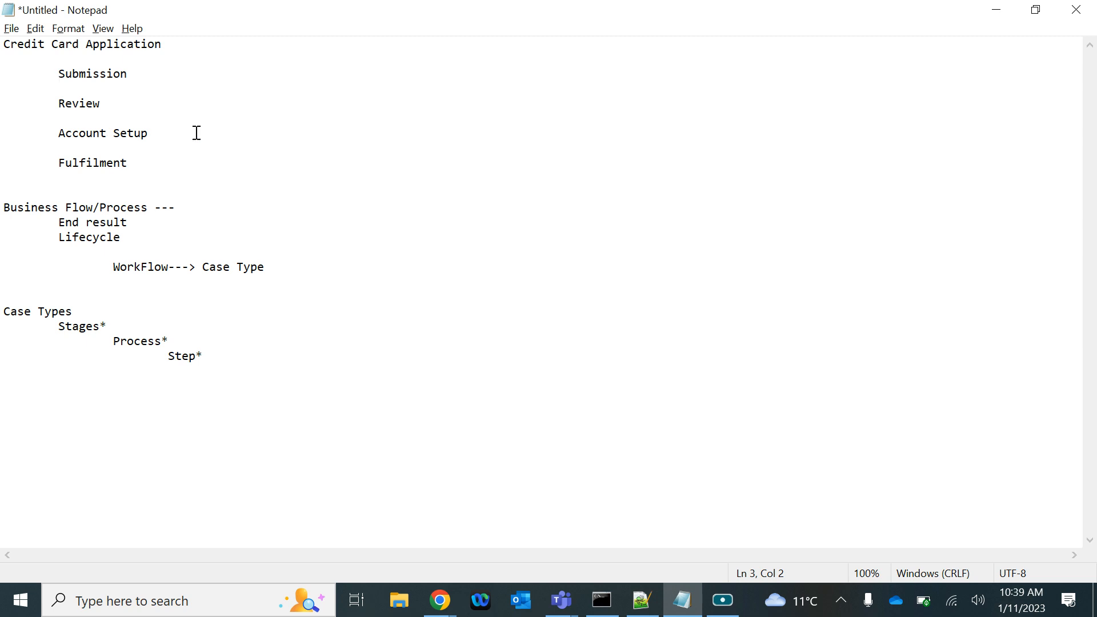
pyautogui.hotkey('alt', 'Tab')
pyautogui.write('Accoun')
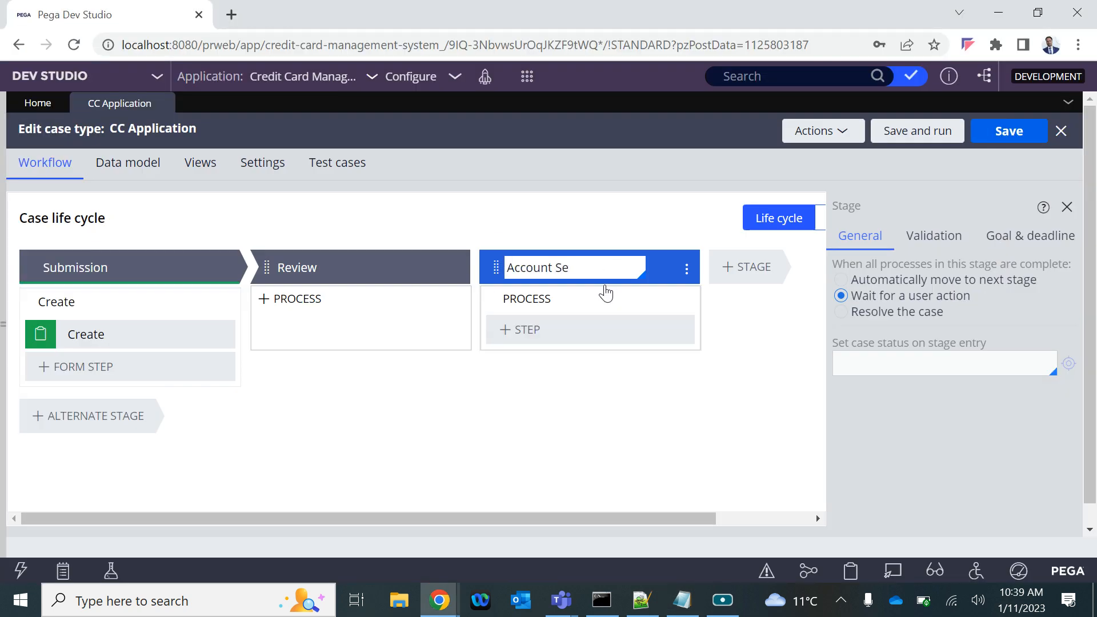
pyautogui.write('t Setup')
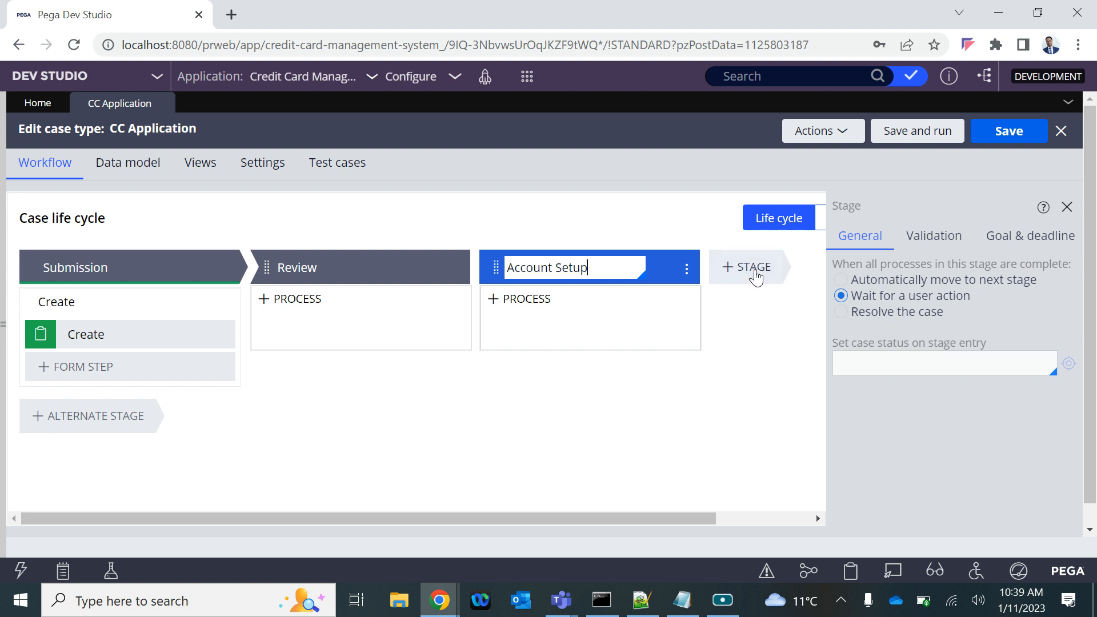
# Check the Notepad notes for the last stage and add it after Account Setup as "Fulfillment"
pyautogui.hotkey('ctrl', 'a')
pyautogui.hotkey('alt', 'Tab')
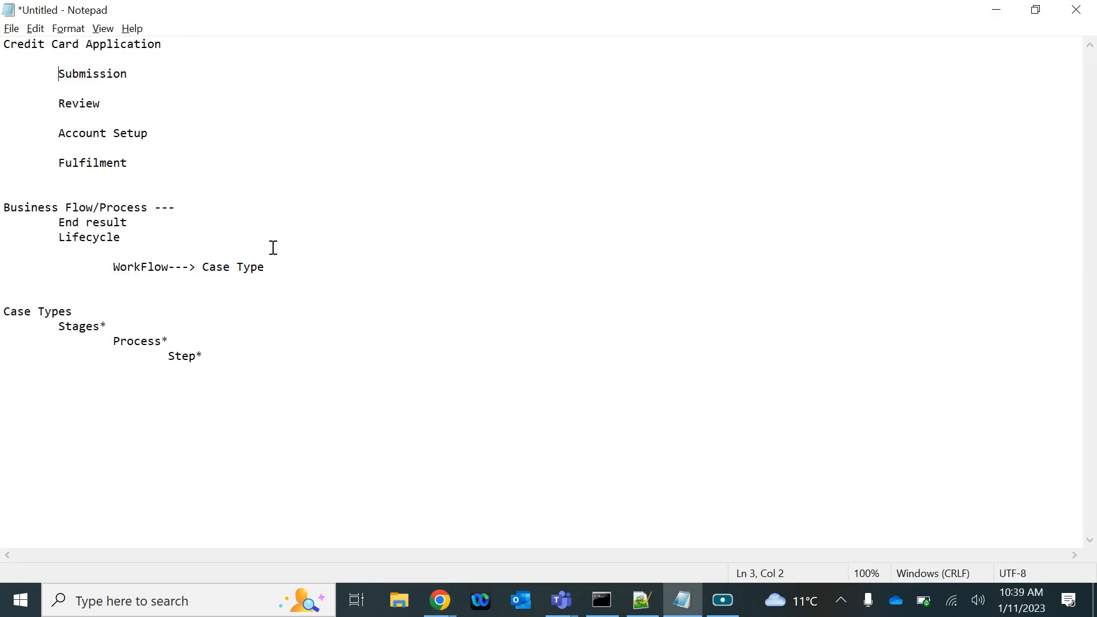
pyautogui.hotkey('alt', 'Tab')
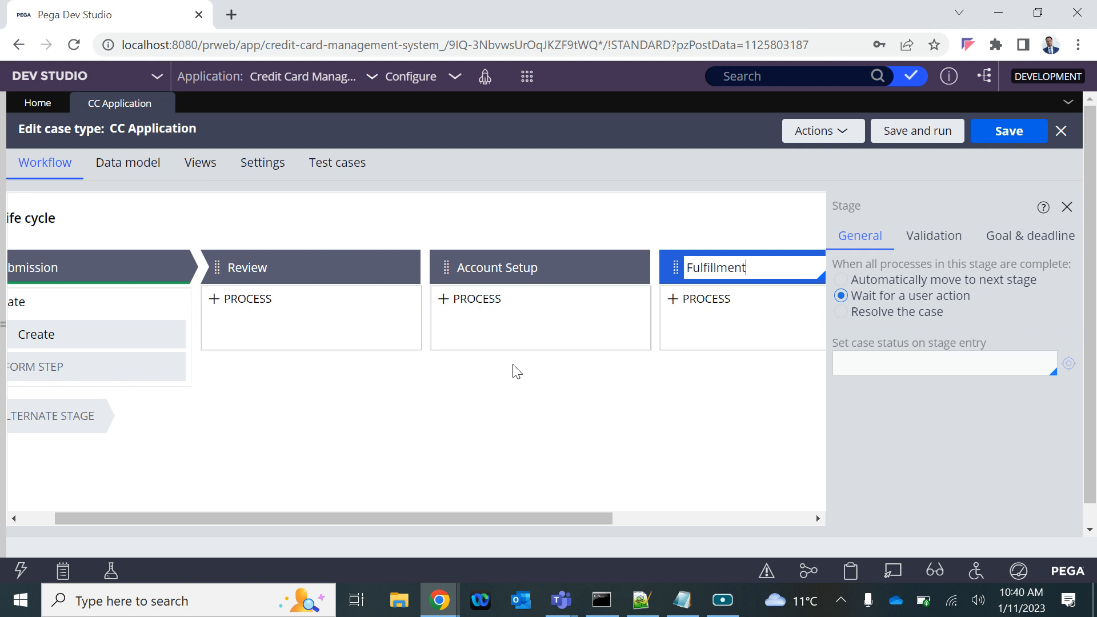
pyautogui.click(525, 445)
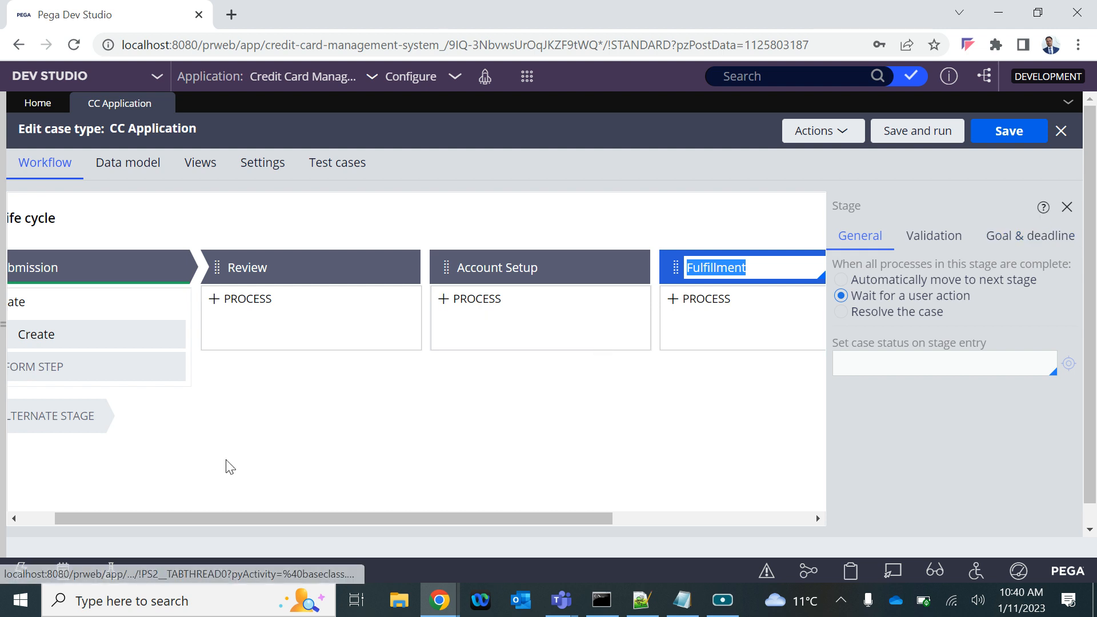
# Set the Fulfillment stage to resolve the case when all its processes are complete, and save the case type
pyautogui.moveTo(171, 521); pyautogui.dragTo(286, 511)
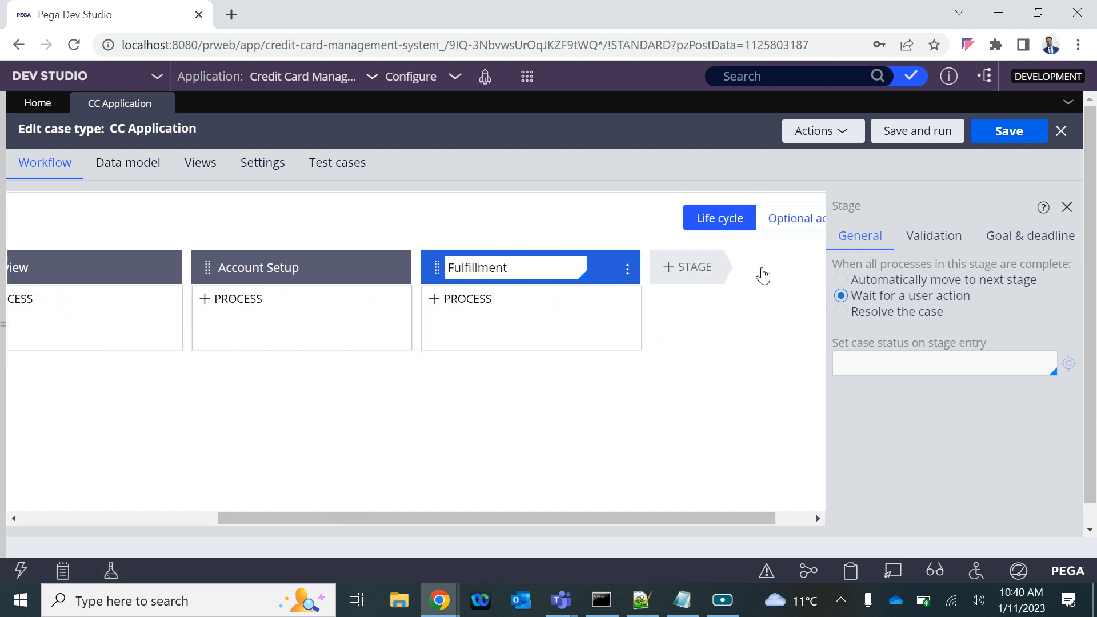
pyautogui.click(843, 314)
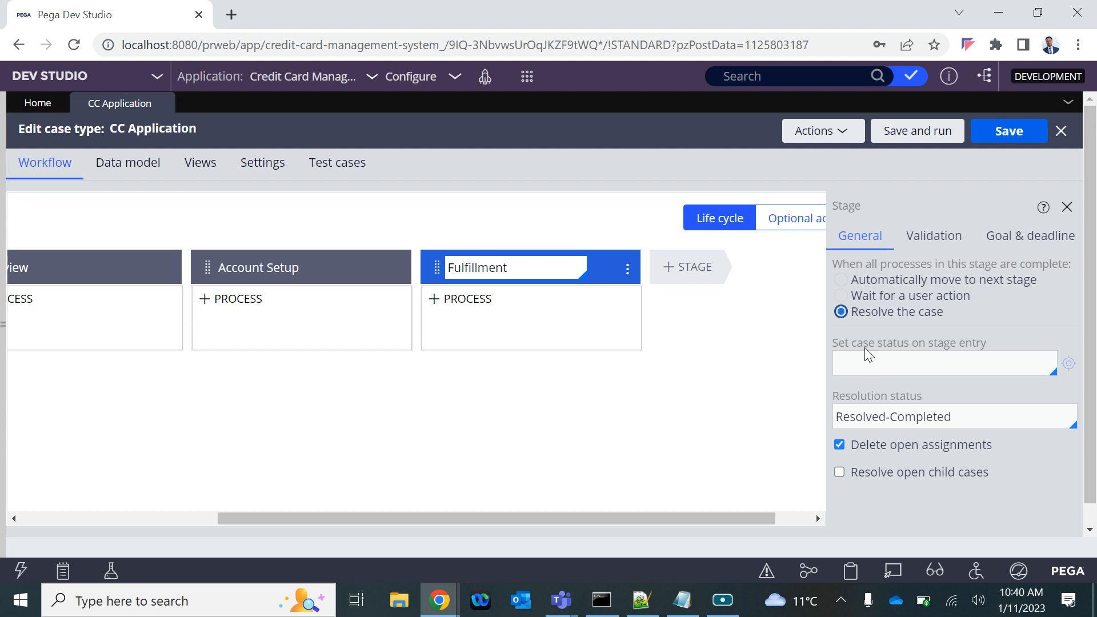
pyautogui.moveTo(873, 417); pyautogui.dragTo(443, 358)
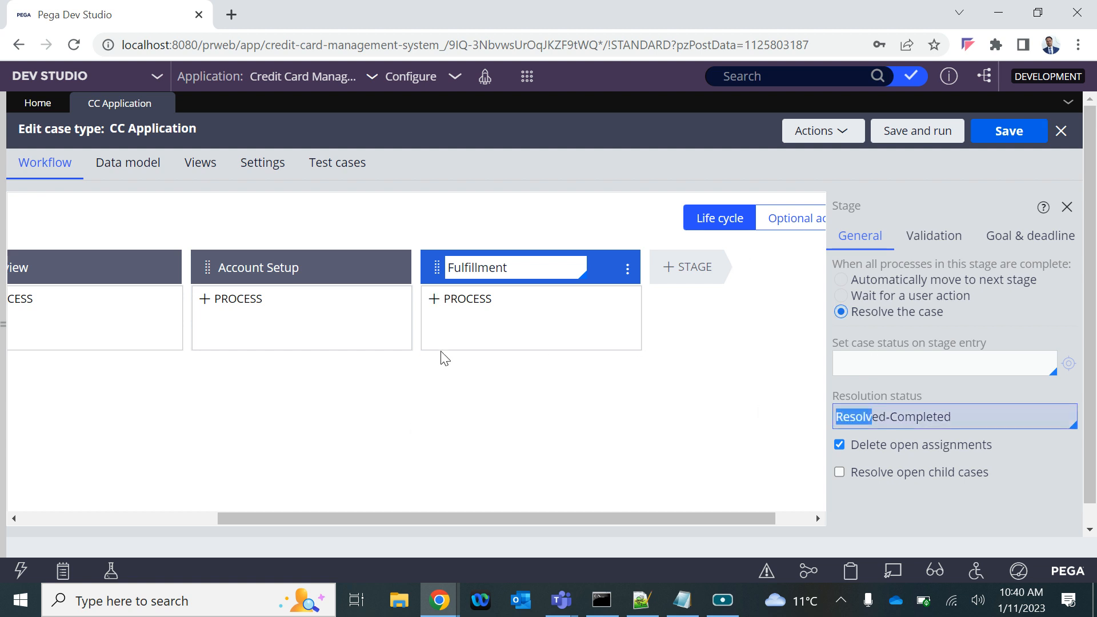
pyautogui.click(996, 136)
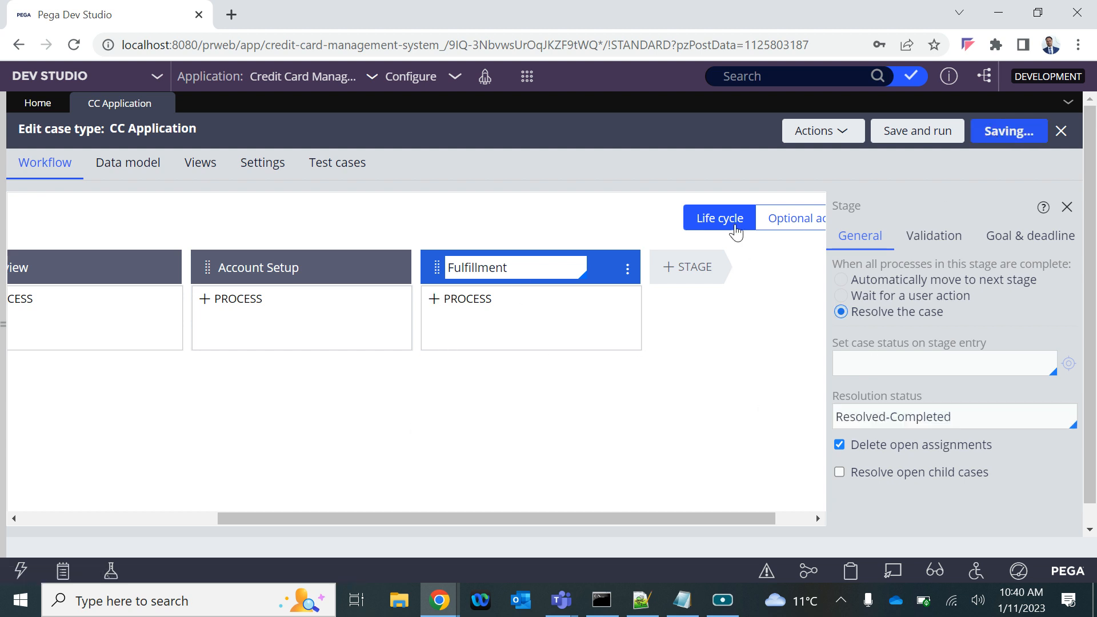
pyautogui.hscroll(-5, 522, 288)
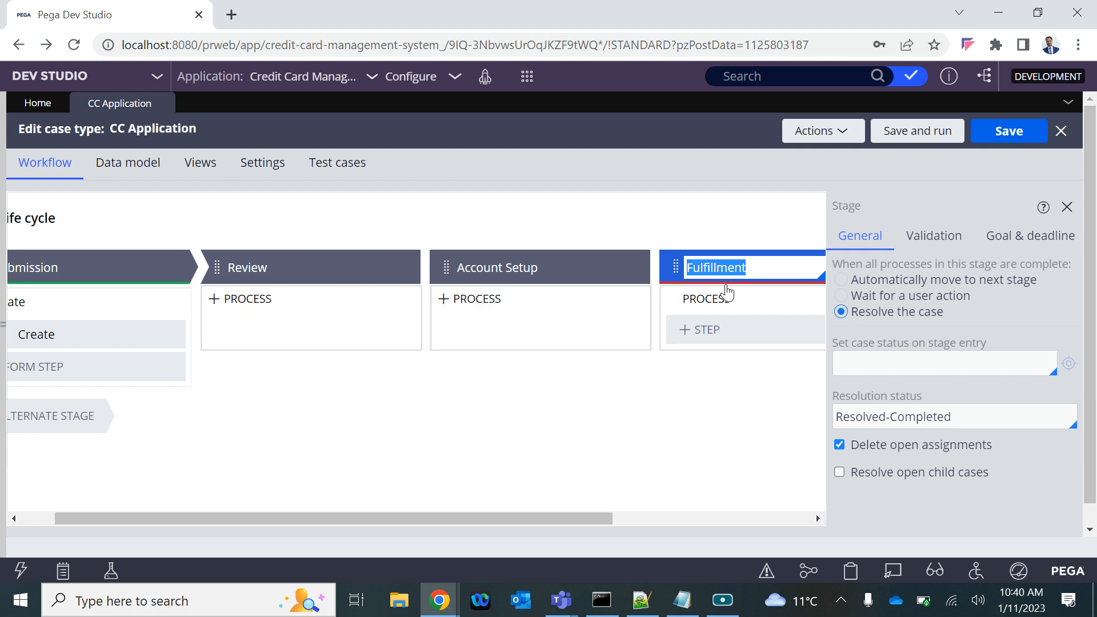
pyautogui.moveTo(470, 518); pyautogui.dragTo(257, 539)
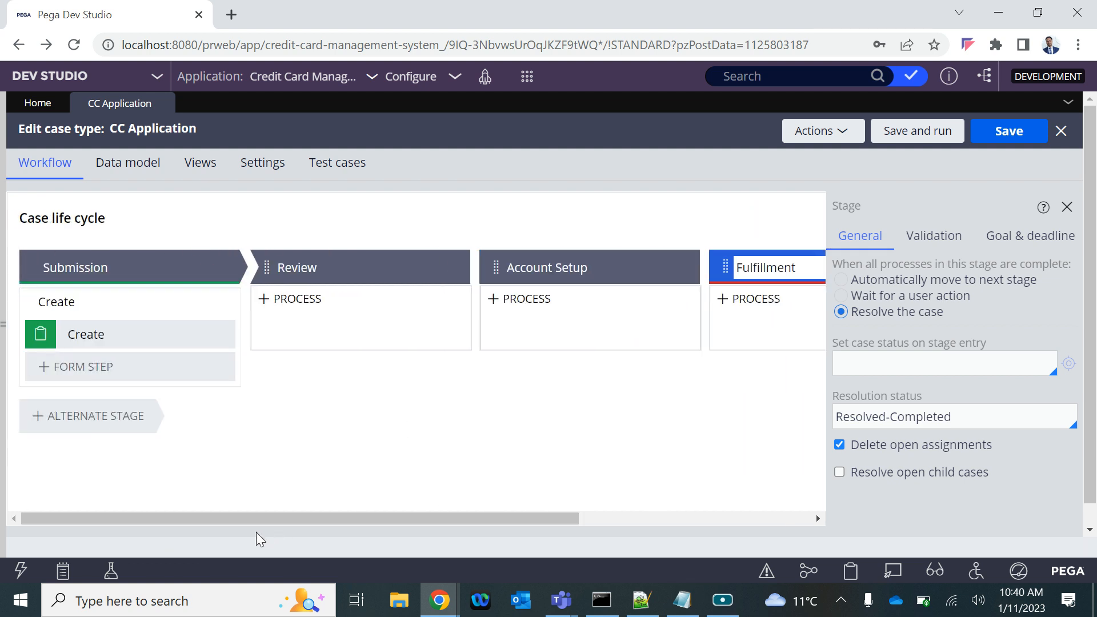
# Check the Notepad notes for how a case type breaks down into stages, processes and steps
pyautogui.click(91, 302)
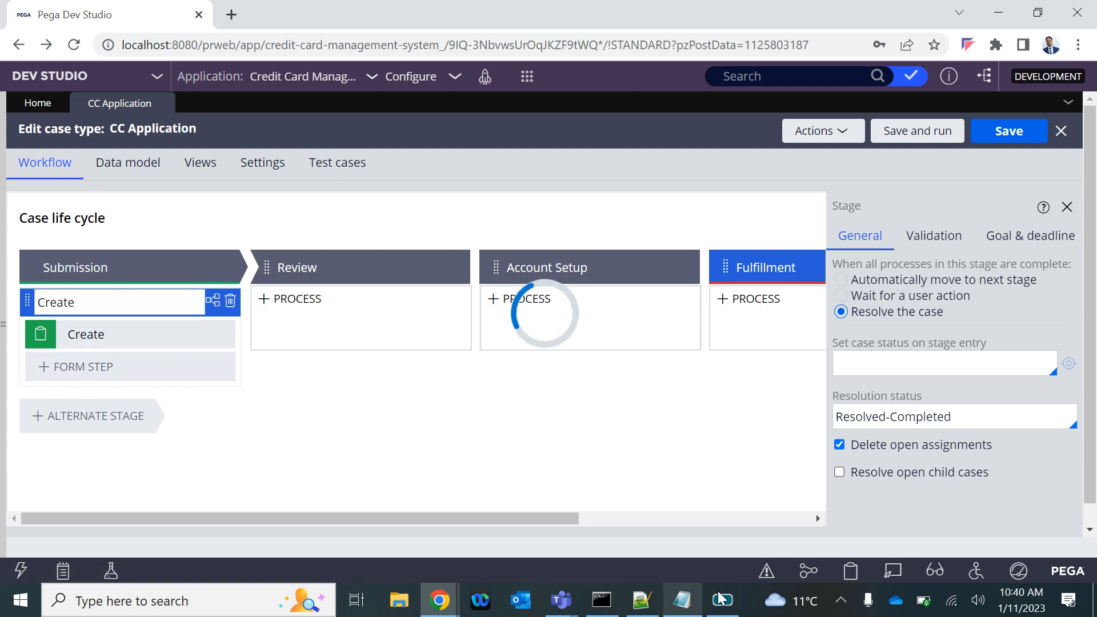
pyautogui.click(682, 599)
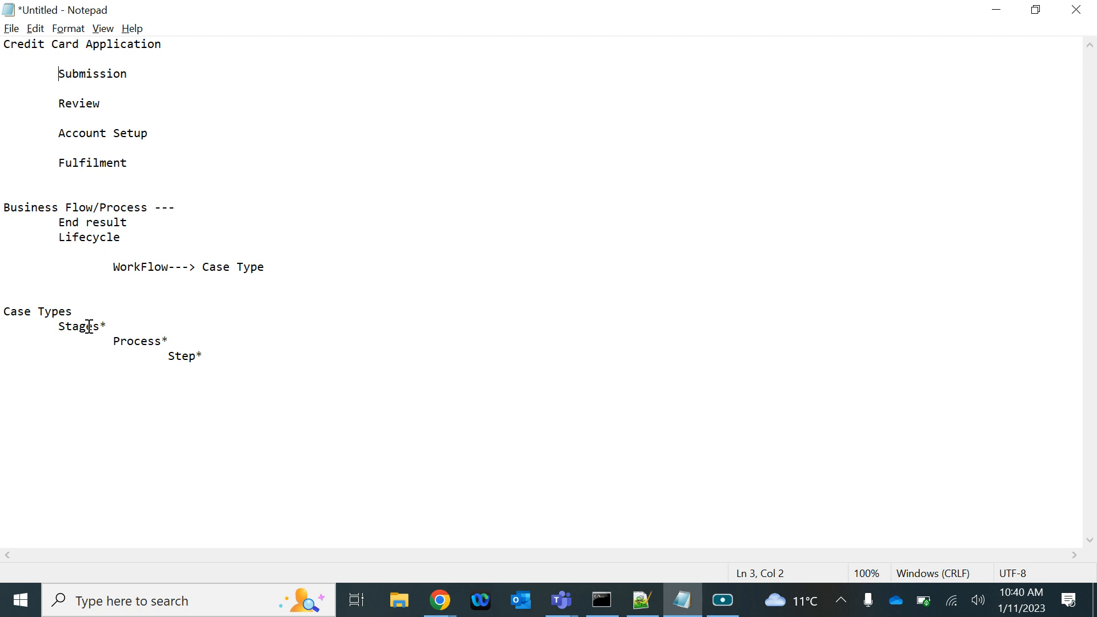
pyautogui.click(677, 614)
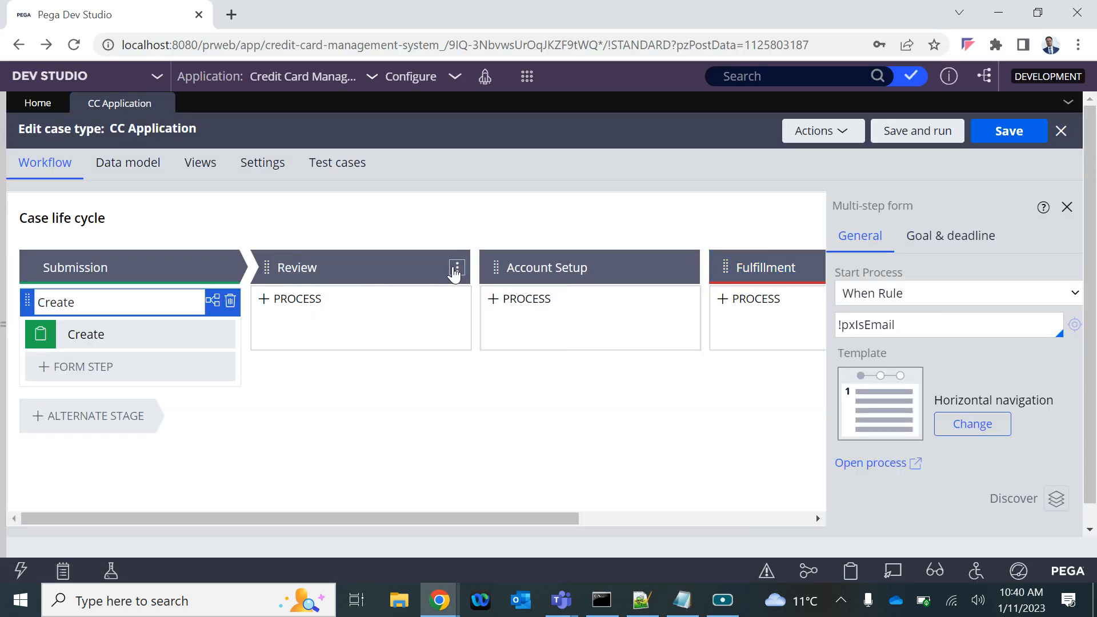
# Try adding a process with a Collect Information step to the Review stage, and delete that process
pyautogui.click(457, 267)
pyautogui.moveTo(420, 289)
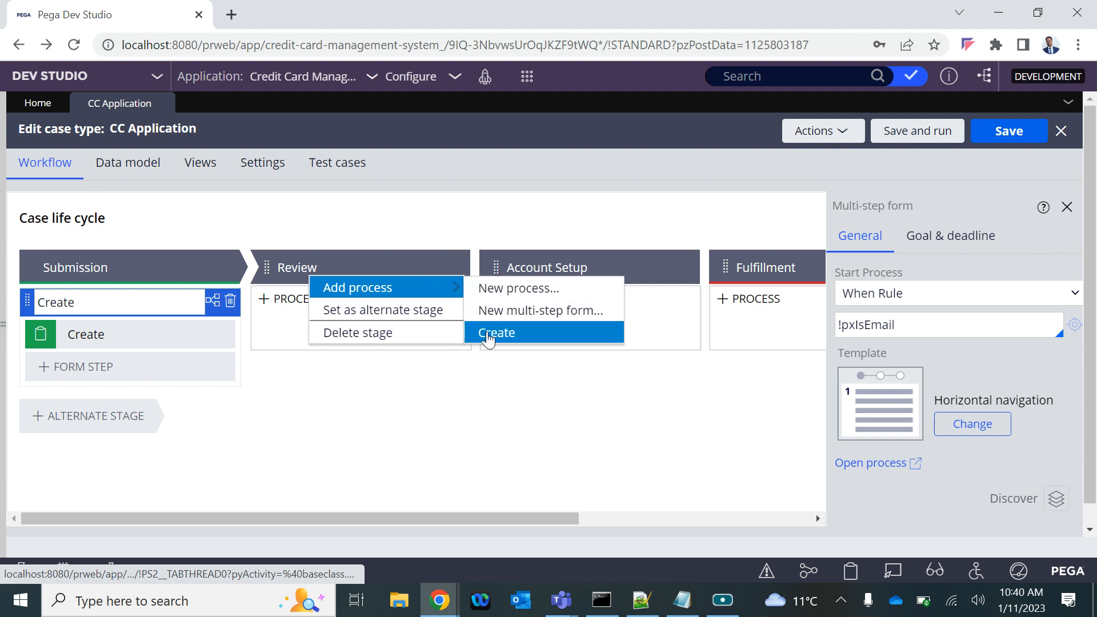
pyautogui.click(289, 436)
pyautogui.moveTo(410, 302)
pyautogui.click(306, 337)
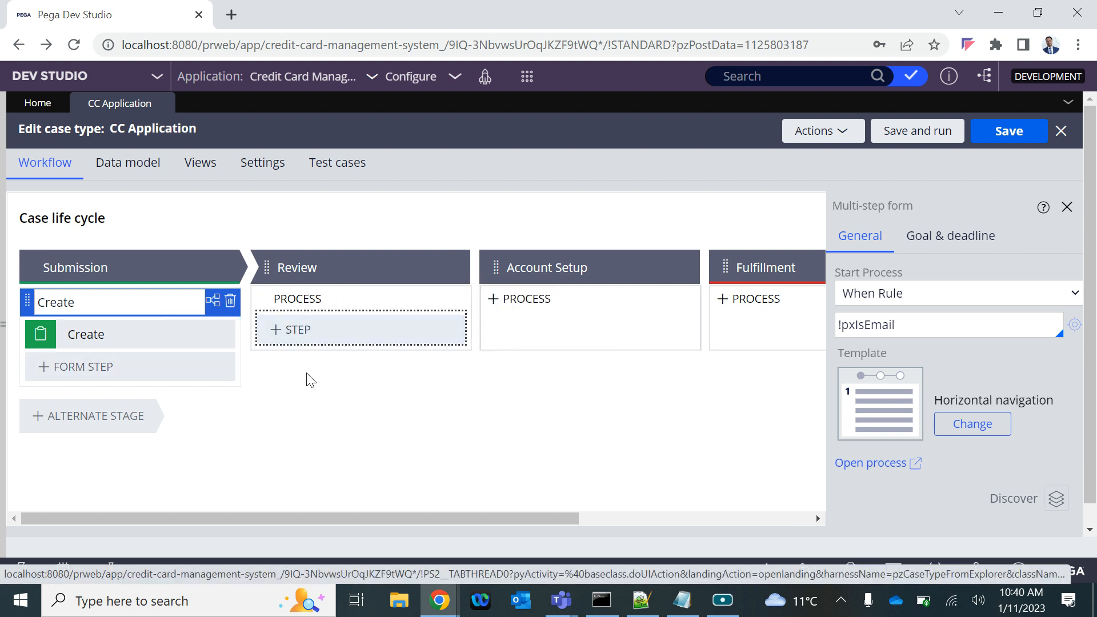
pyautogui.click(320, 324)
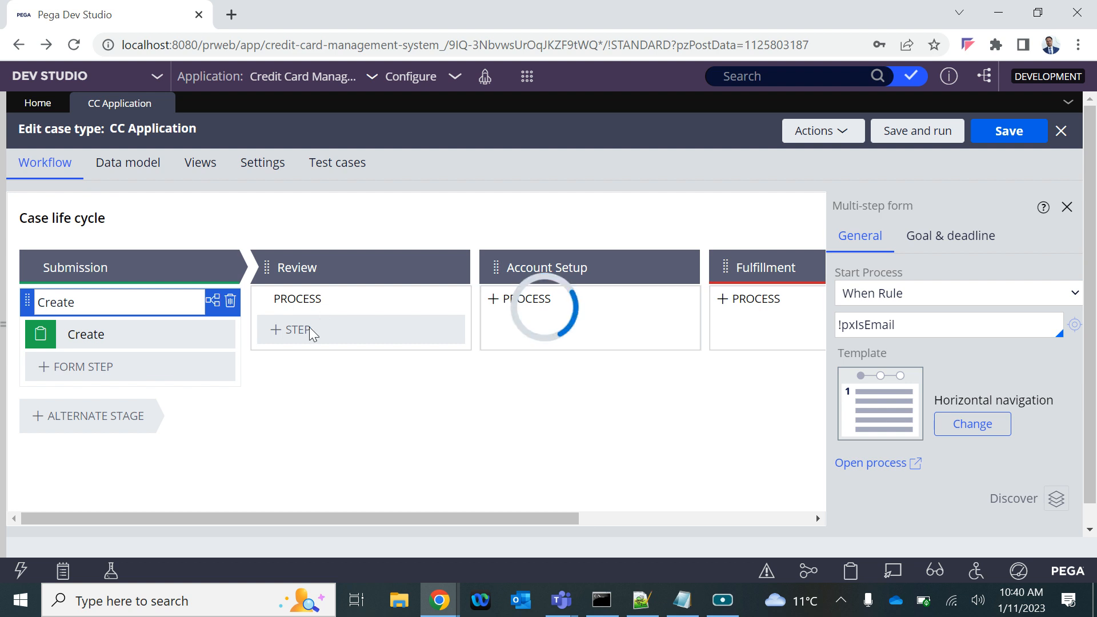
pyautogui.click(411, 324)
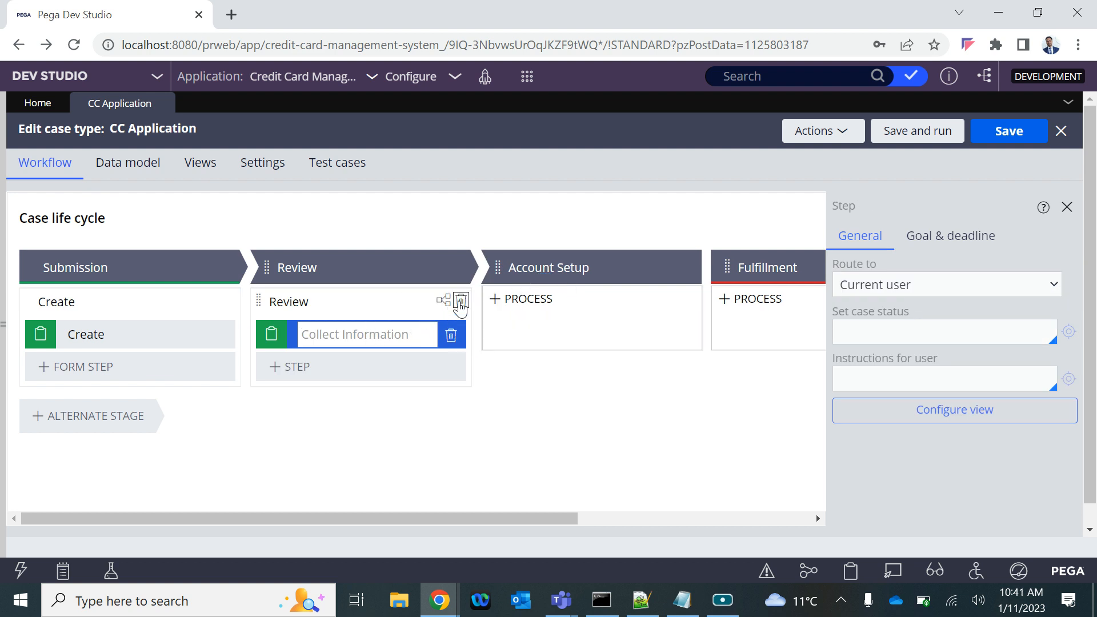
pyautogui.click(460, 301)
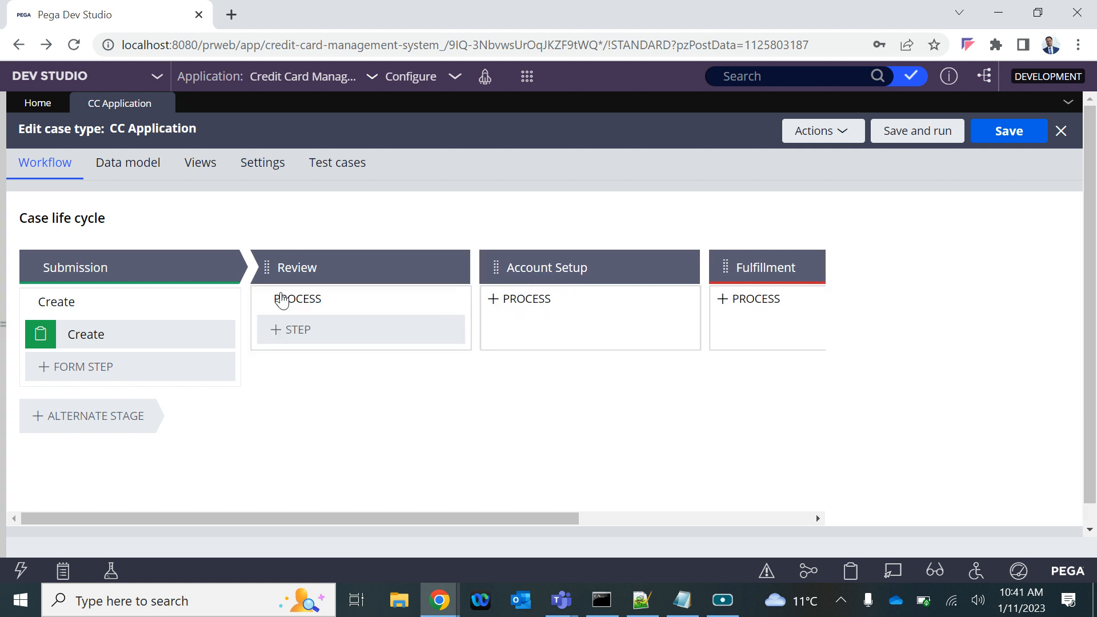
# Rename the Submission stage's process "Application Submission" and its step "Submit Application", and save the case type
pyautogui.click(59, 303)
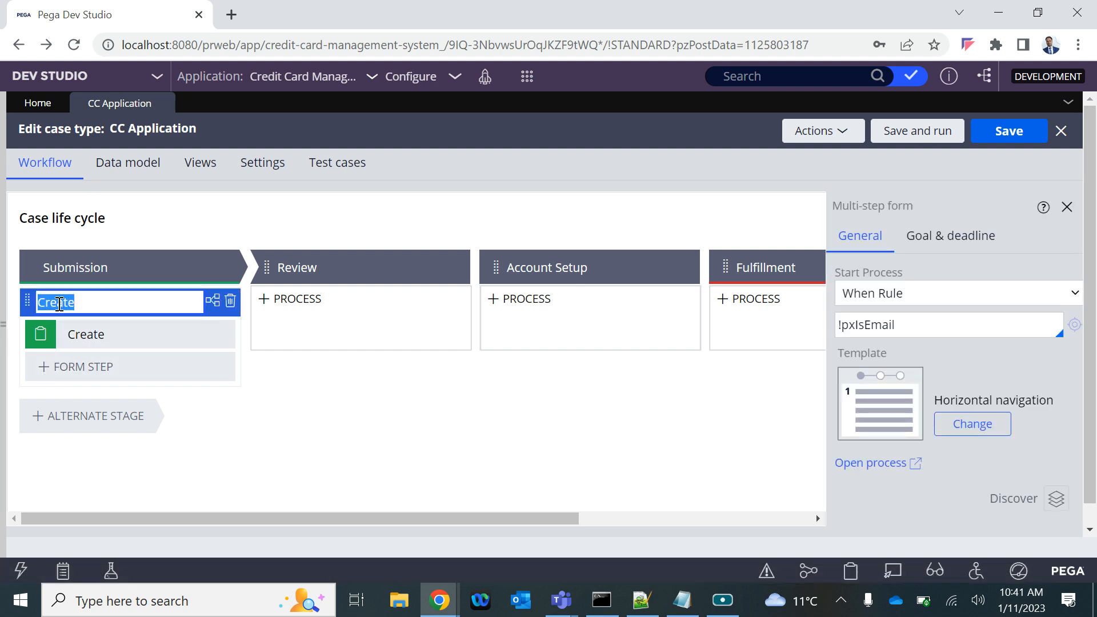
pyautogui.write('Application Submission')
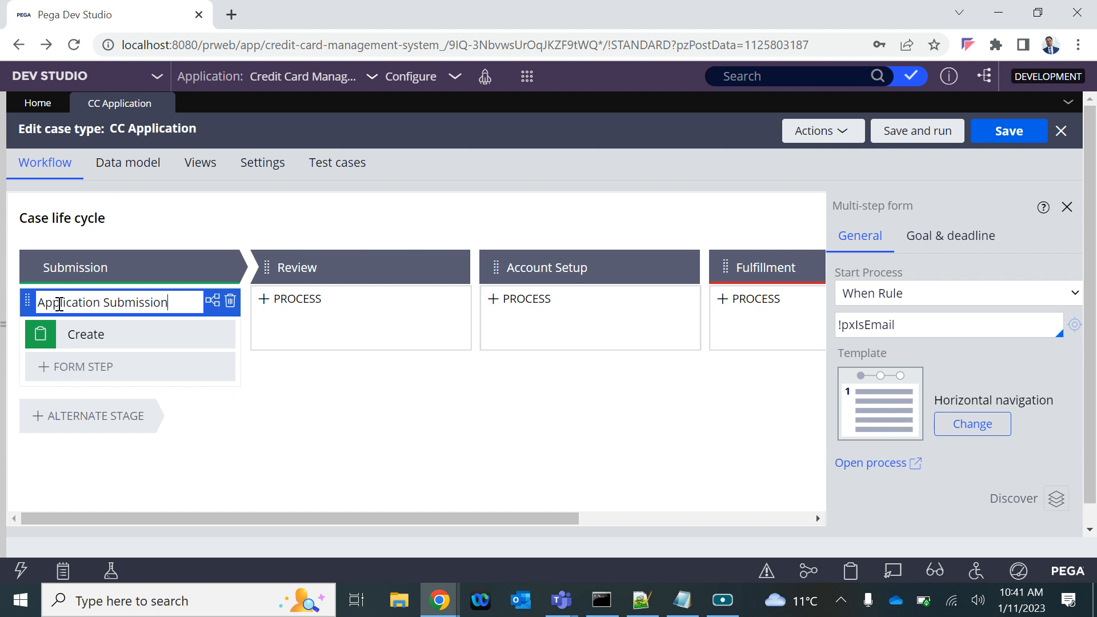
pyautogui.click(96, 336)
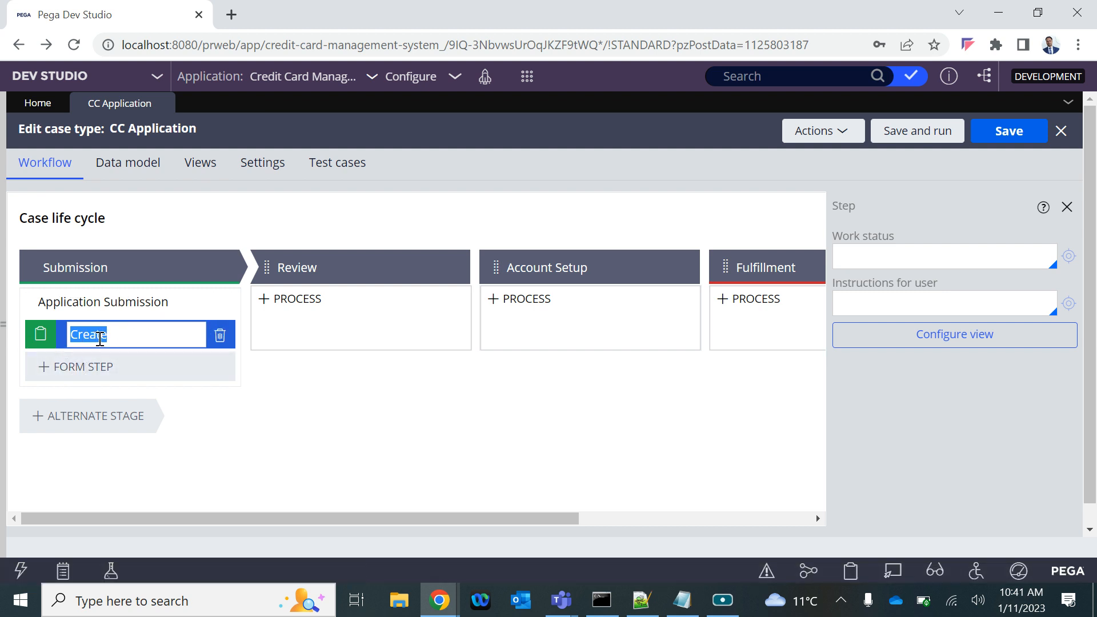
pyautogui.write('Submit Application')
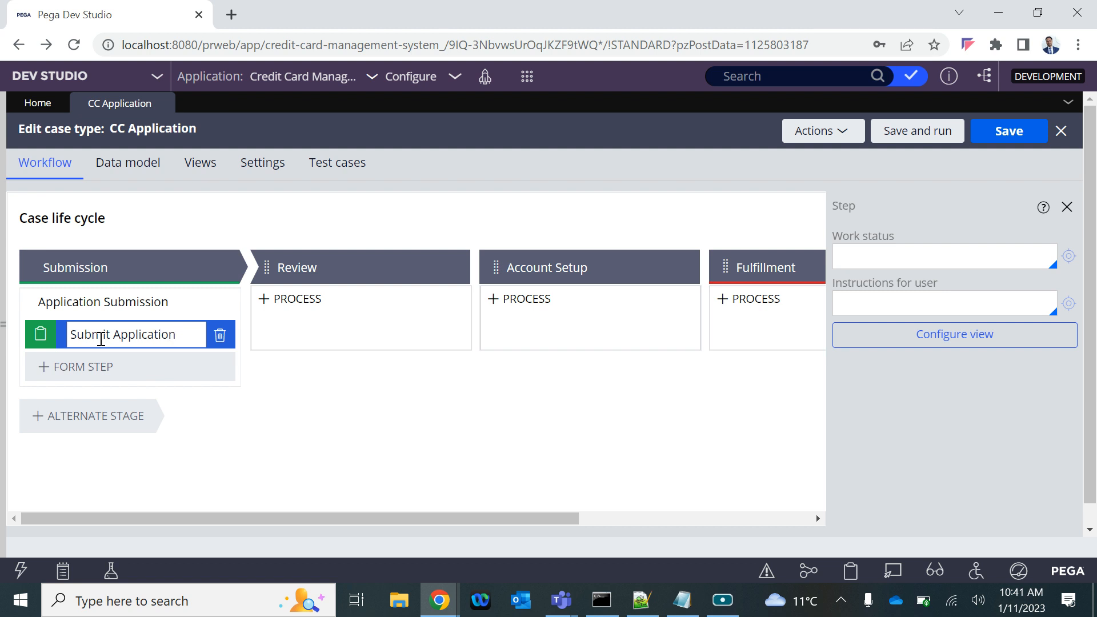
pyautogui.click(1011, 142)
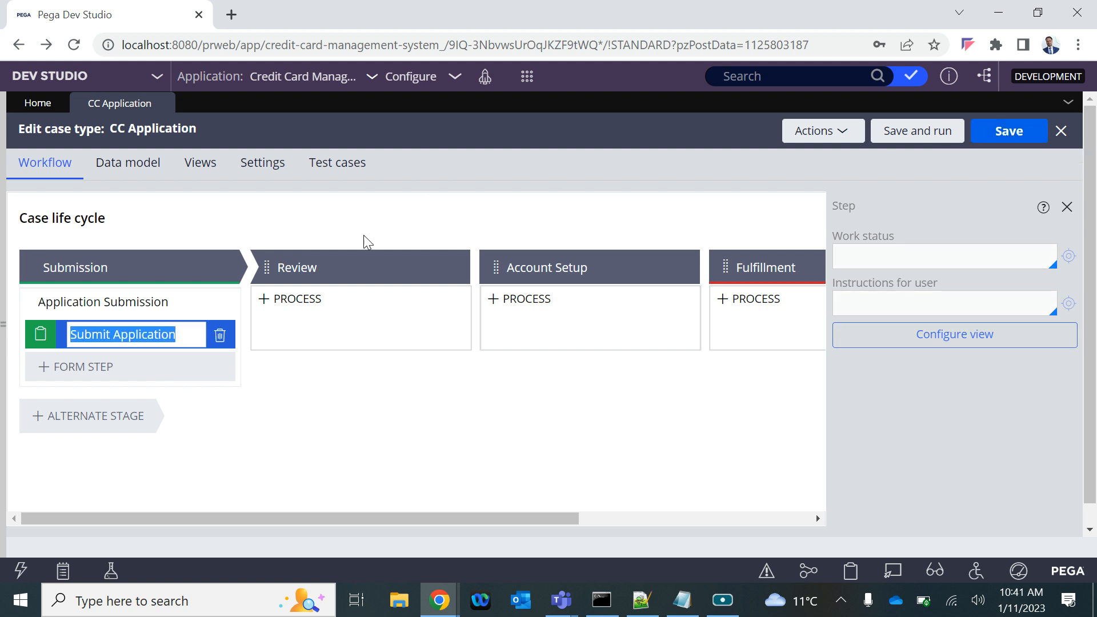
# In the Notepad notes, add "Application Submission" under Submission, with "Submit Application" indented beneath it
pyautogui.click(684, 598)
pyautogui.click(151, 73)
pyautogui.press('Return')
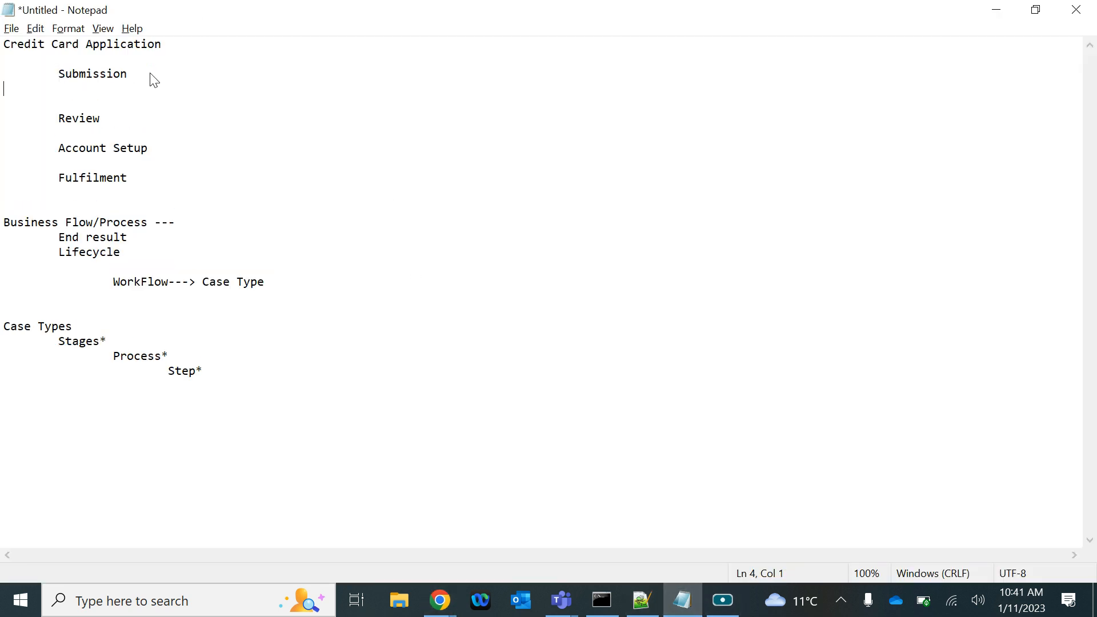
pyautogui.write('Application Submission')
pyautogui.press('Return')
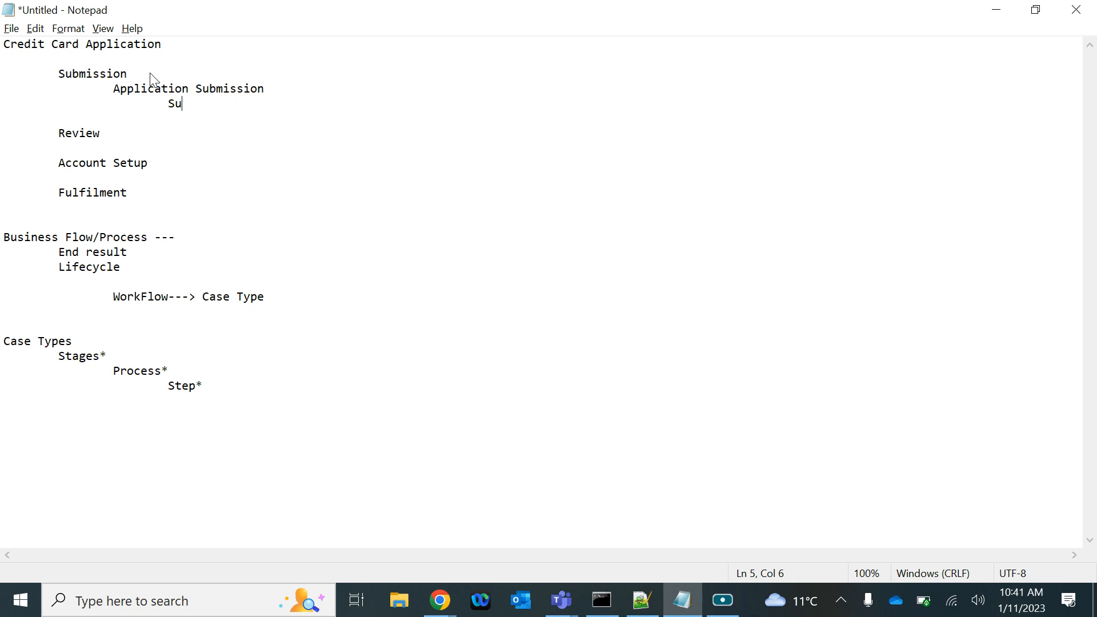
pyautogui.write('Submit Application')
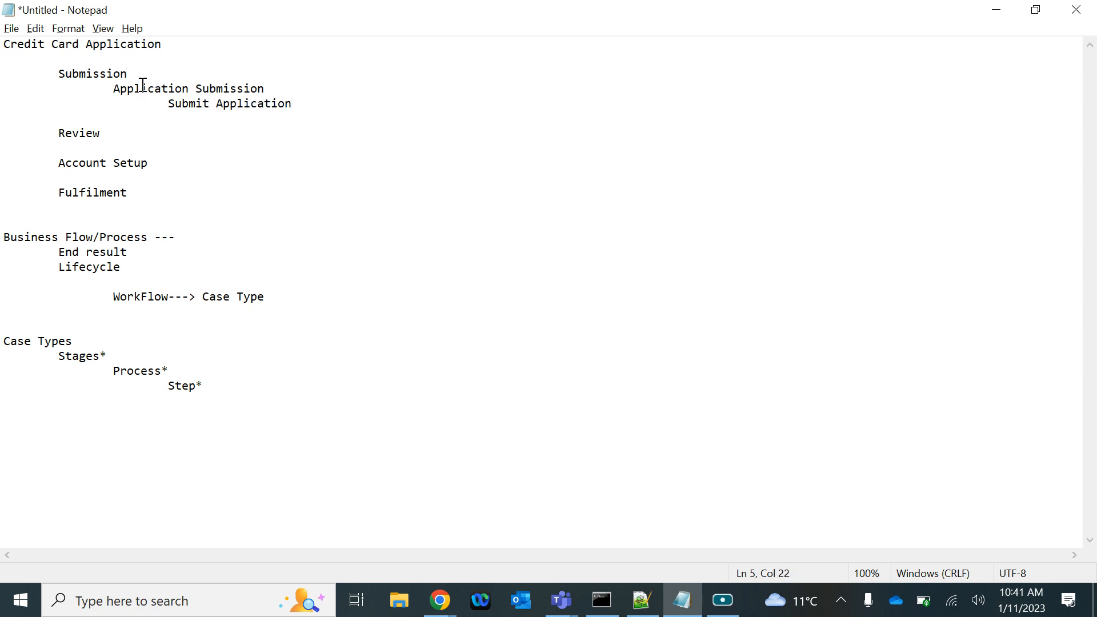
pyautogui.moveTo(114, 89); pyautogui.dragTo(244, 89)
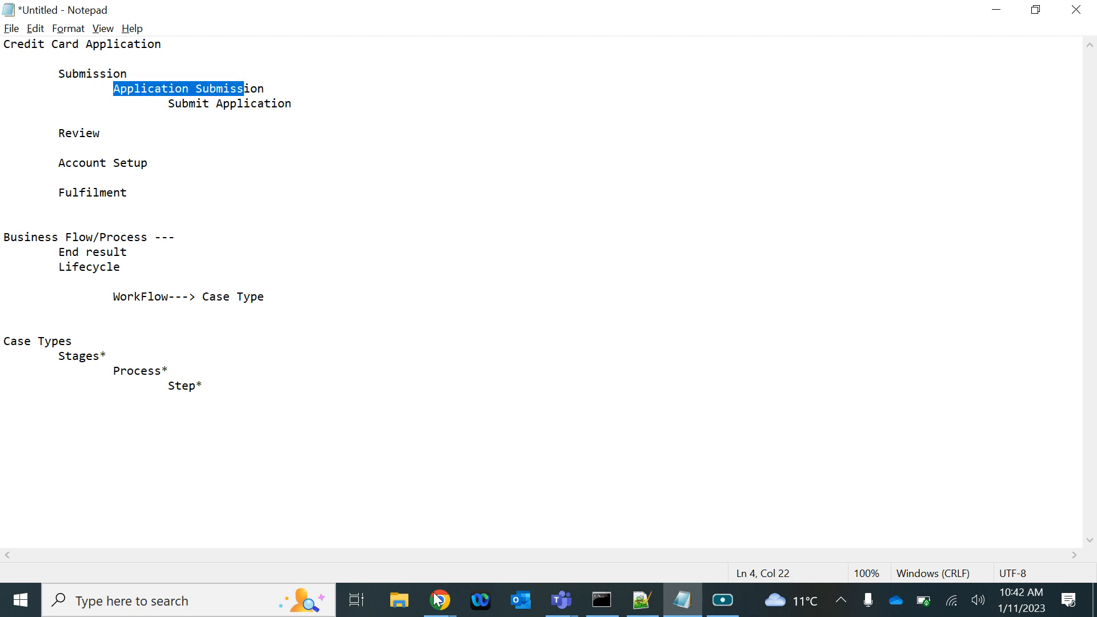
# Switch back to Pega Dev Studio in Chrome and save the CC Application case type
pyautogui.moveTo(440, 600)
pyautogui.click(416, 553)
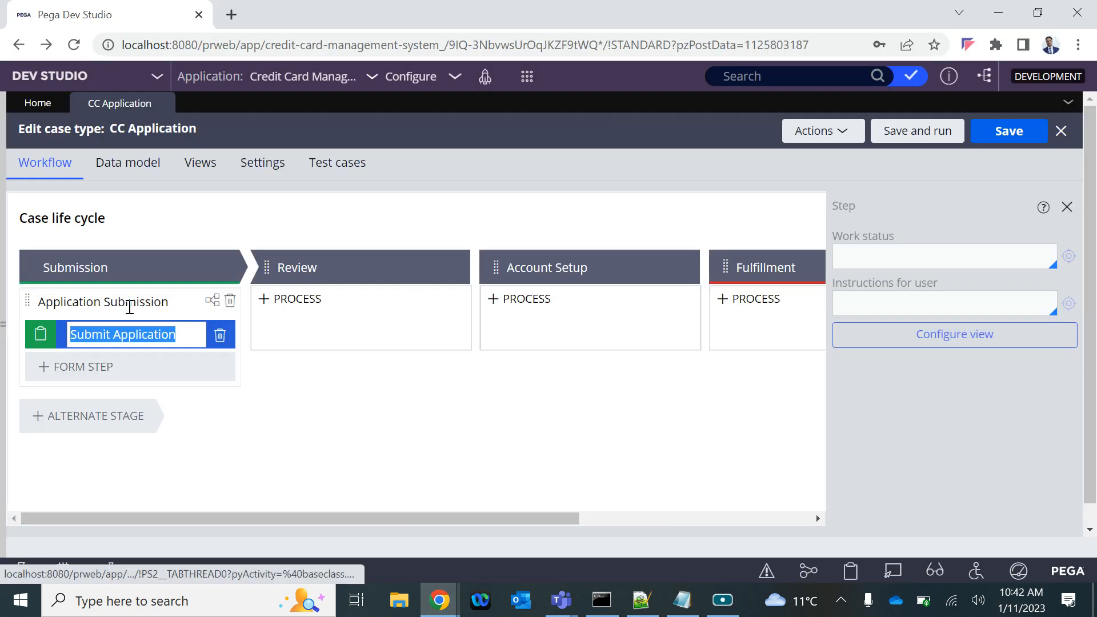
pyautogui.click(1007, 133)
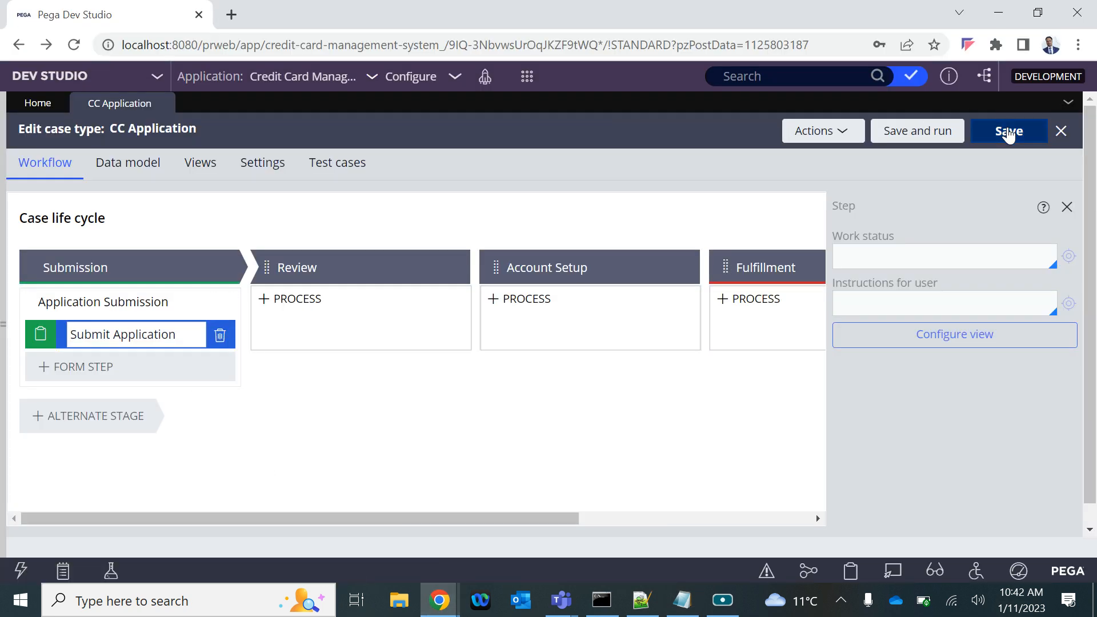
# Open the Application Submission process to examine its flow diagram, and return to the case life cycle
pyautogui.click(69, 301)
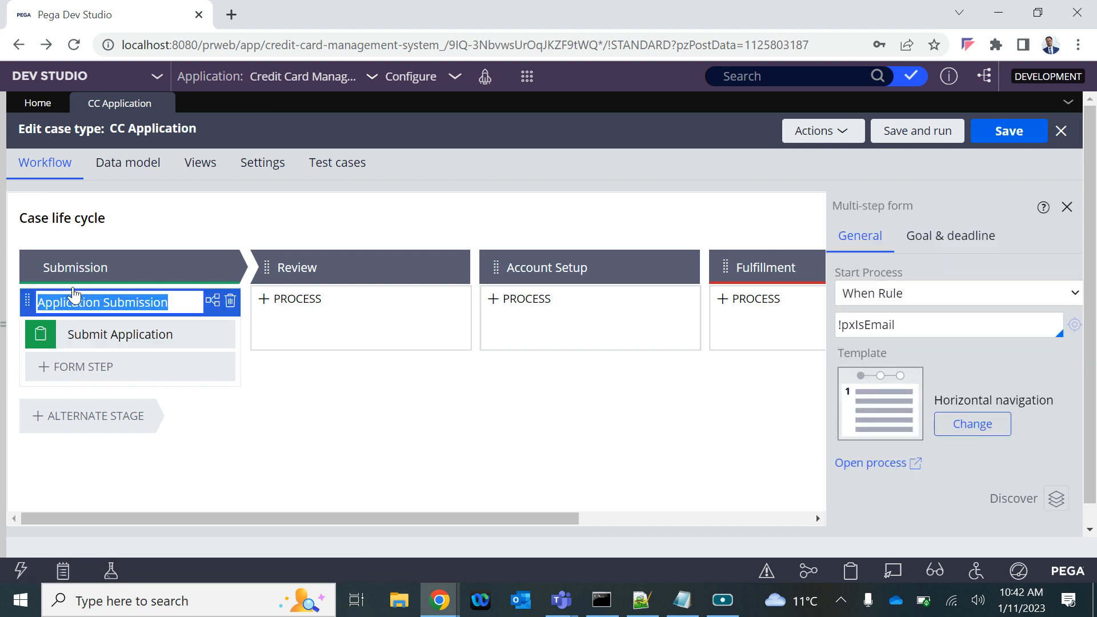
pyautogui.click(887, 470)
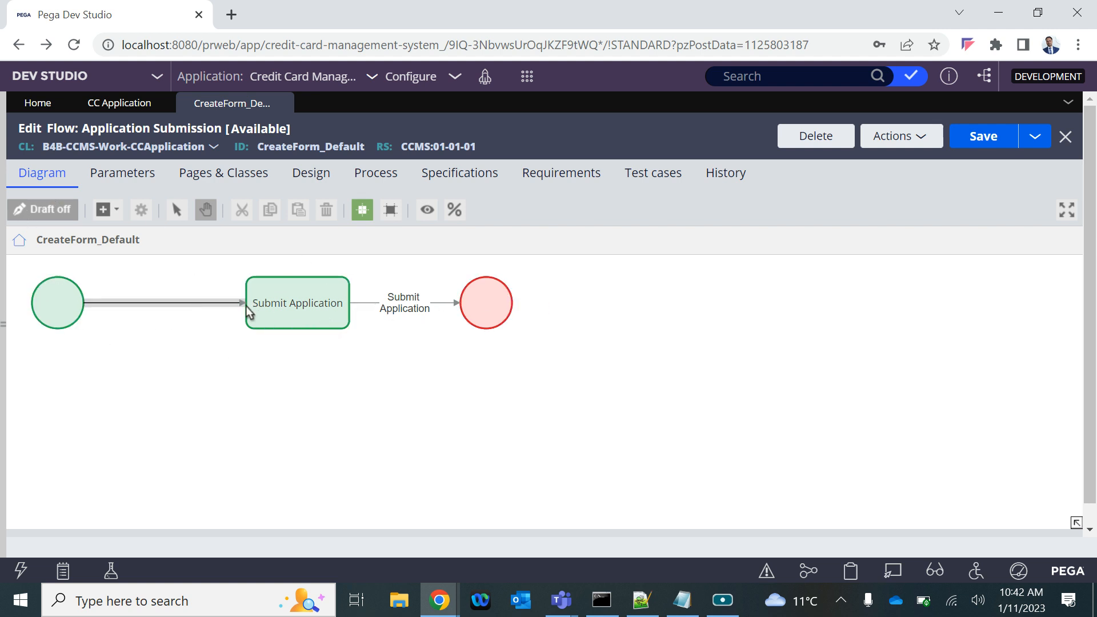
pyautogui.click(283, 102)
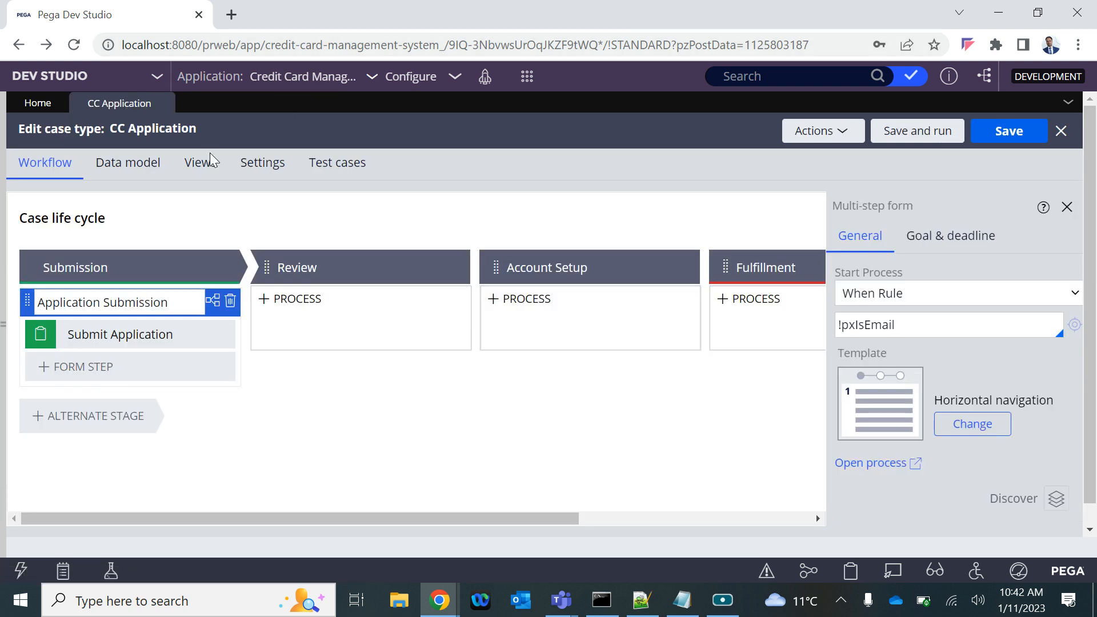
pyautogui.click(840, 137)
pyautogui.click(768, 200)
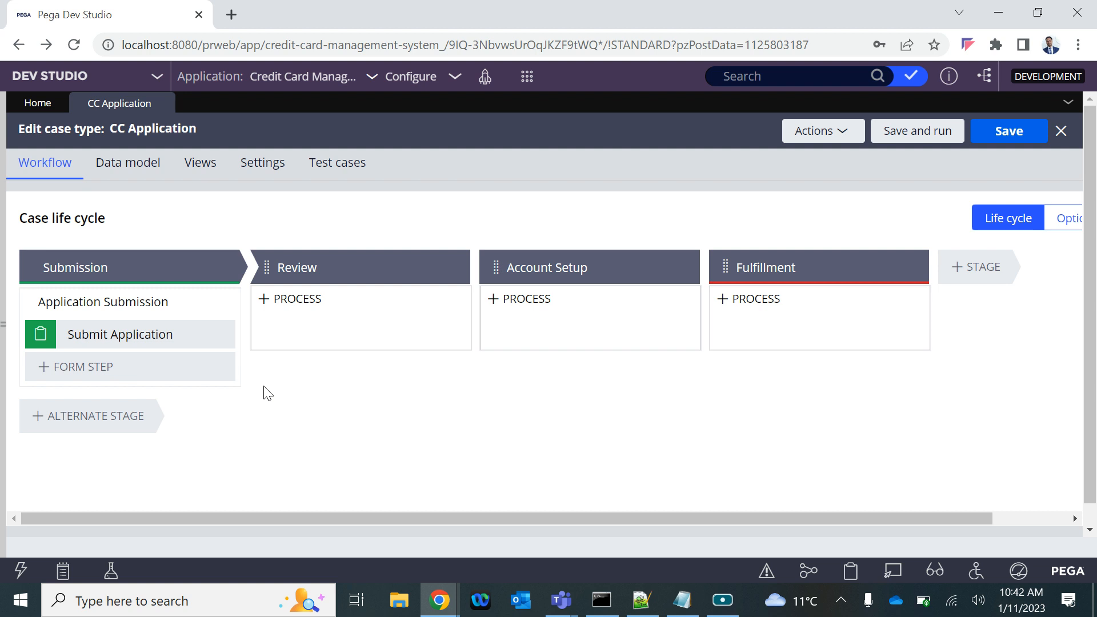
# Try adding a second form step below Submit Application in the Submission stage, and delete it
pyautogui.click(91, 335)
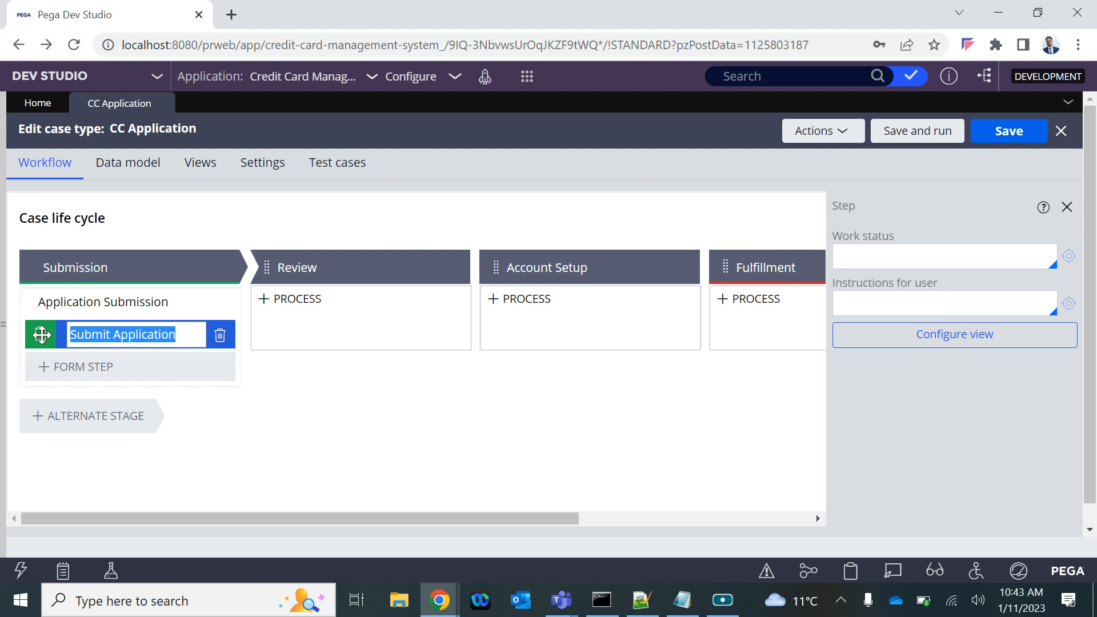
pyautogui.click(60, 373)
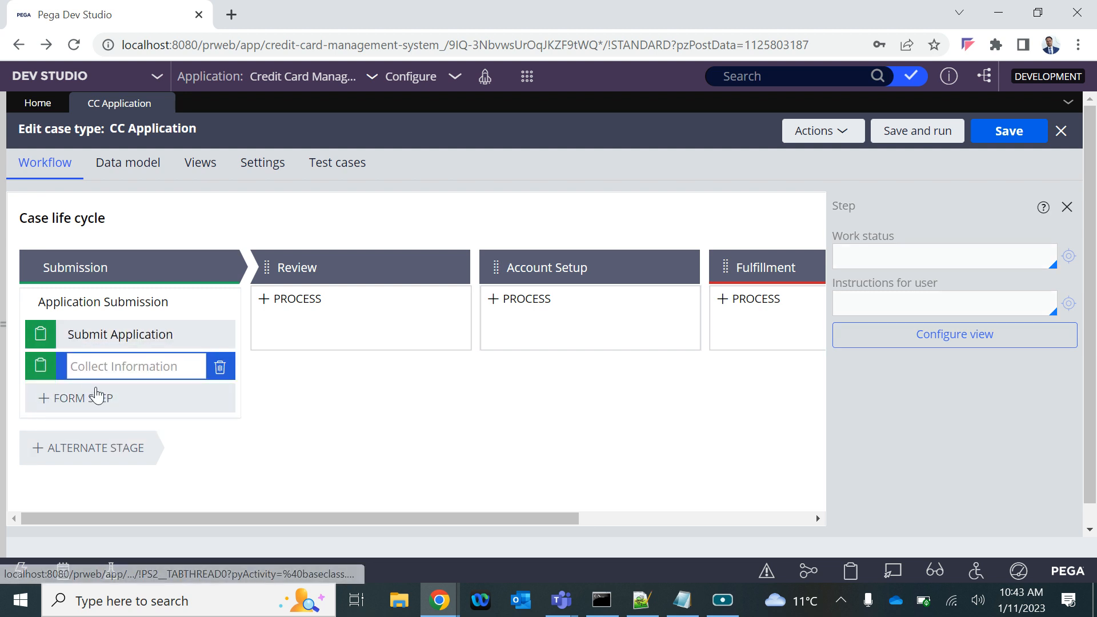
pyautogui.click(95, 402)
pyautogui.click(215, 371)
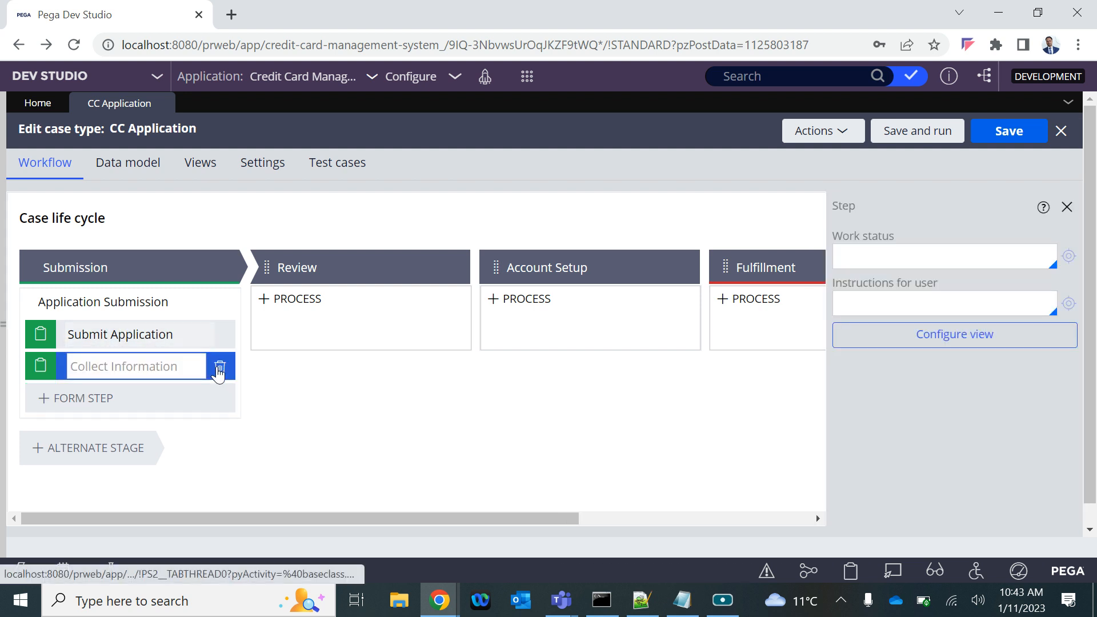
pyautogui.click(218, 368)
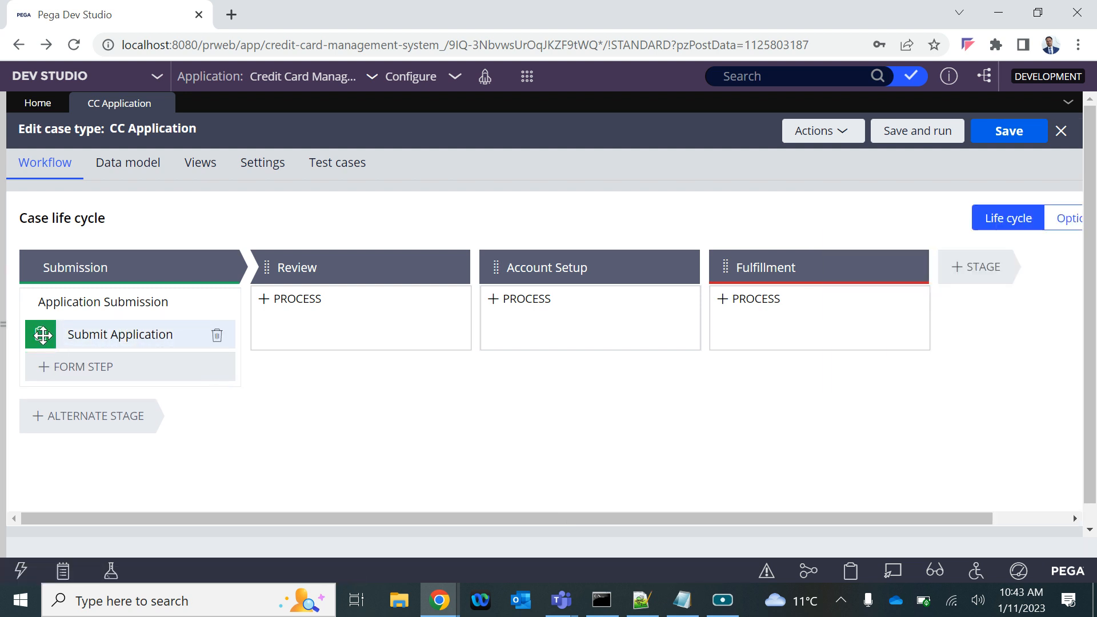
# Open the Submit Application step's view configuration and remove the Label and Description fields from it
pyautogui.click(96, 335)
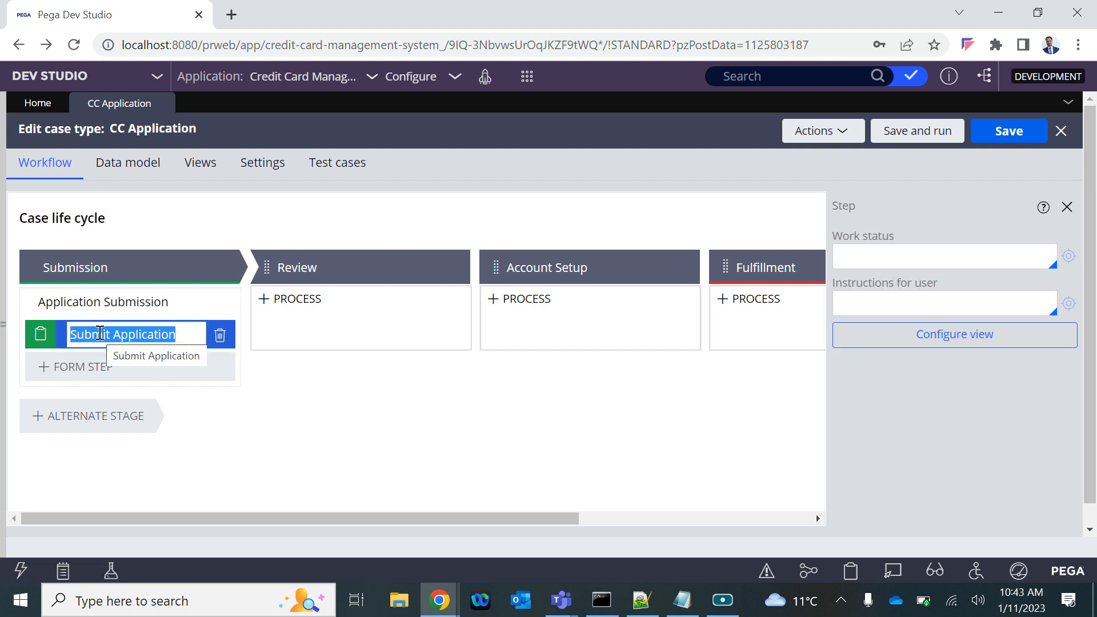
pyautogui.click(946, 341)
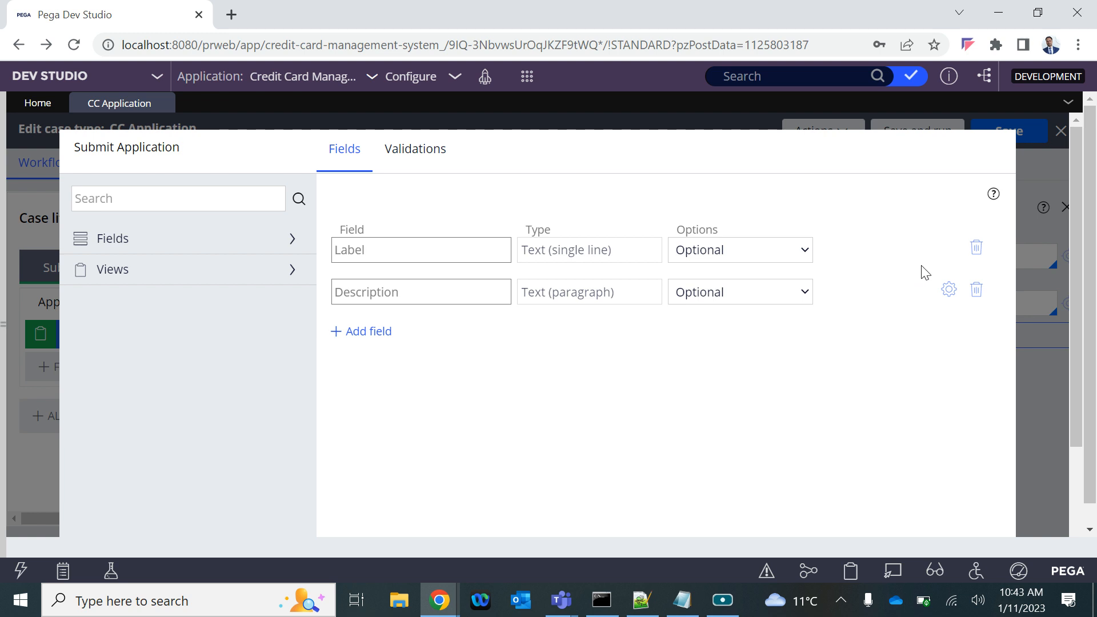
pyautogui.click(976, 250)
pyautogui.click(976, 249)
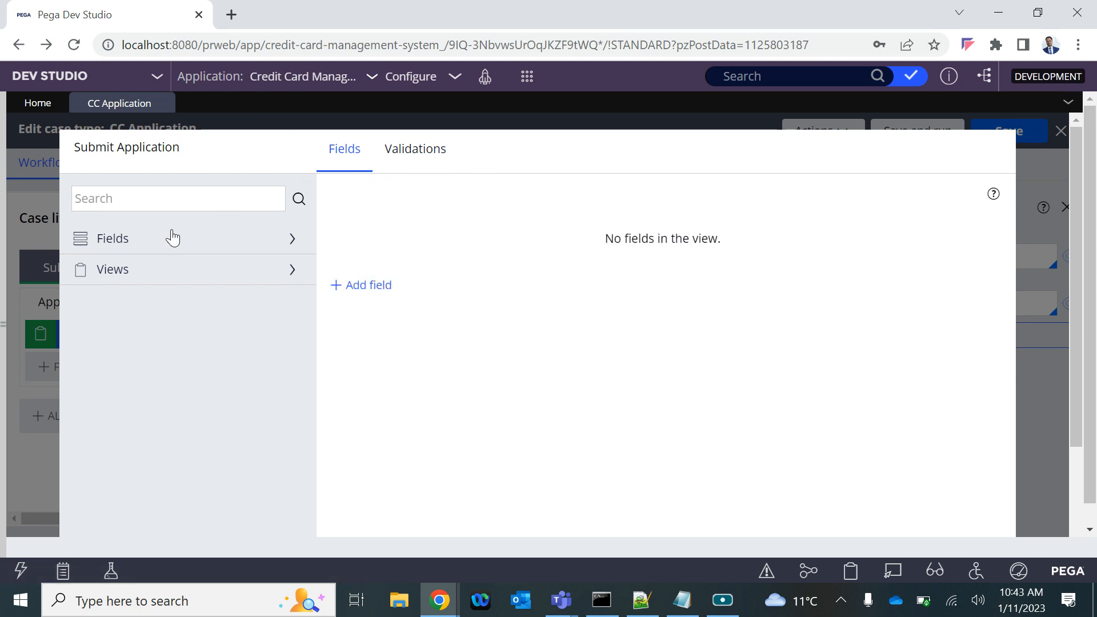
pyautogui.click(353, 290)
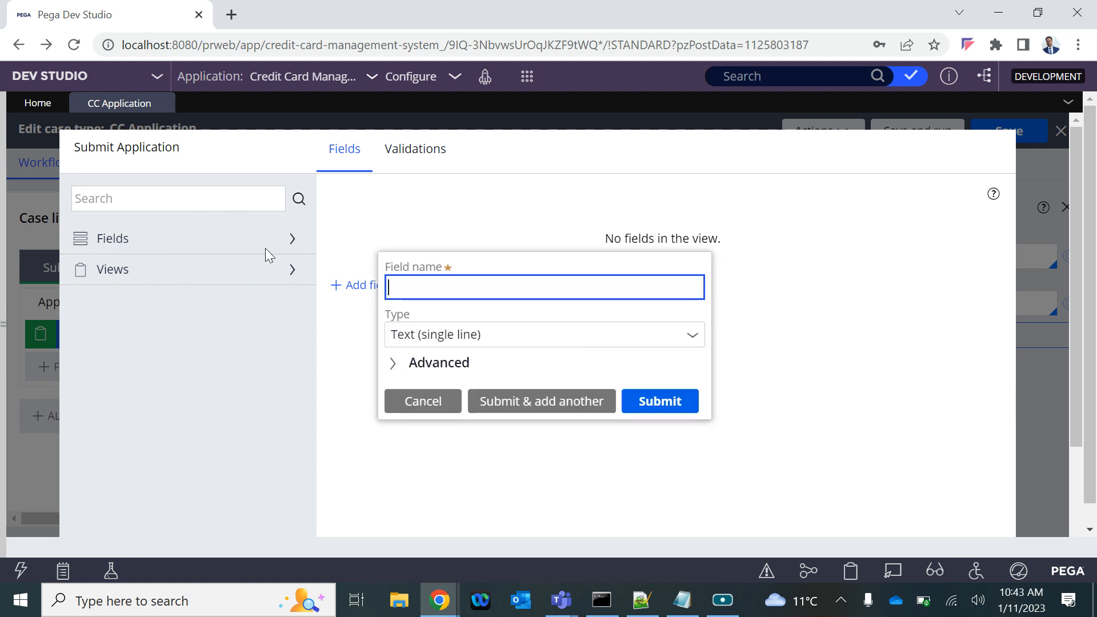
pyautogui.click(407, 401)
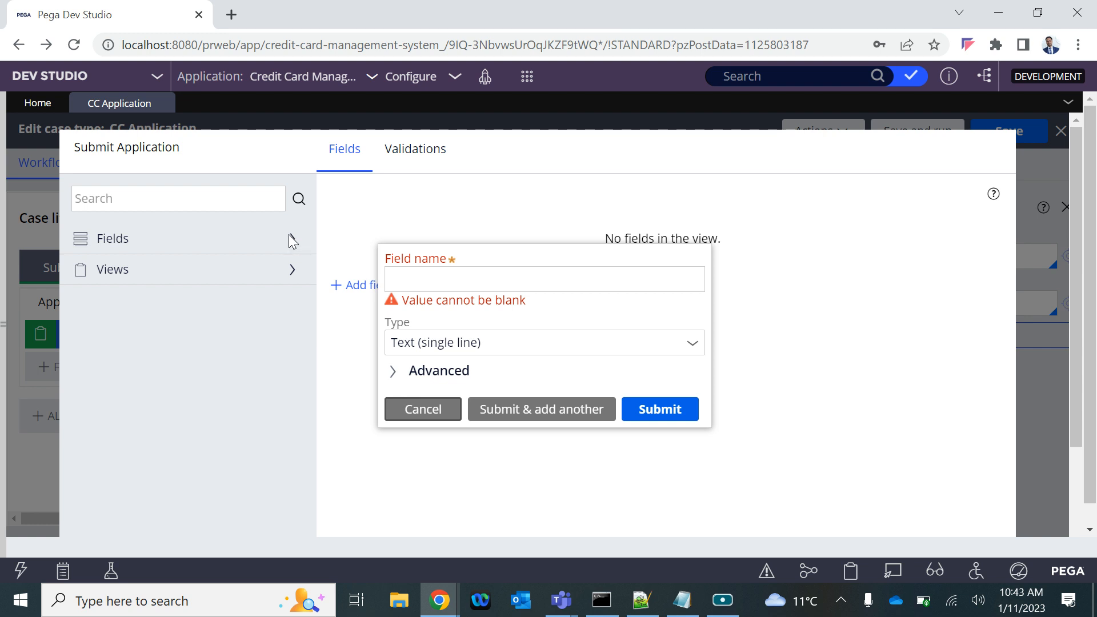
pyautogui.click(414, 406)
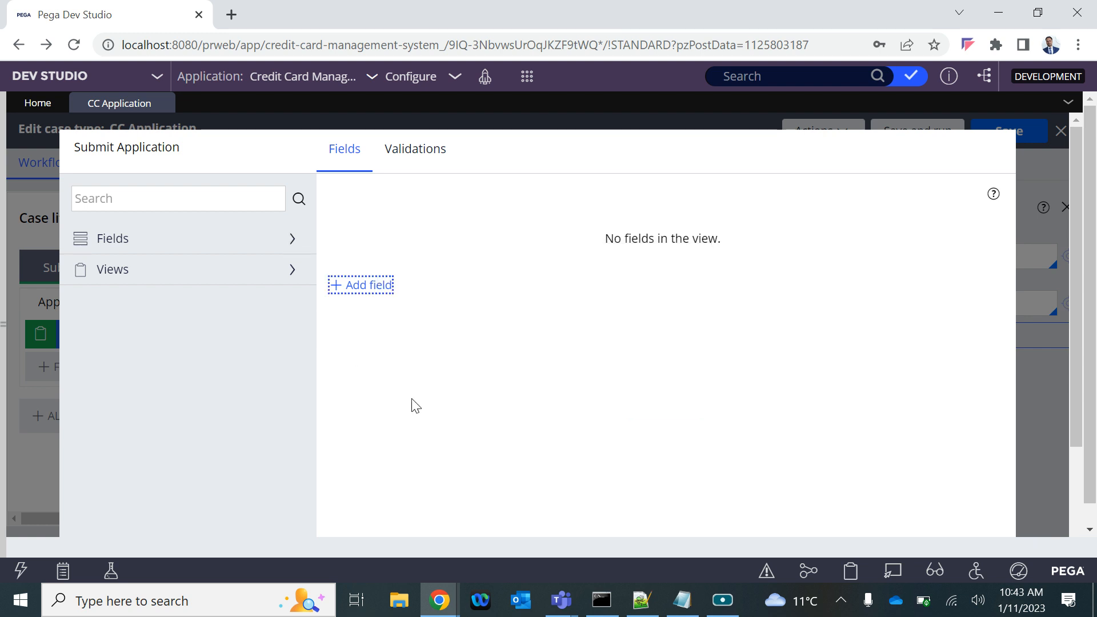
# Browse the list of existing fields available for the Submit Application view
pyautogui.click(295, 238)
pyautogui.scroll(-10, 201, 453)
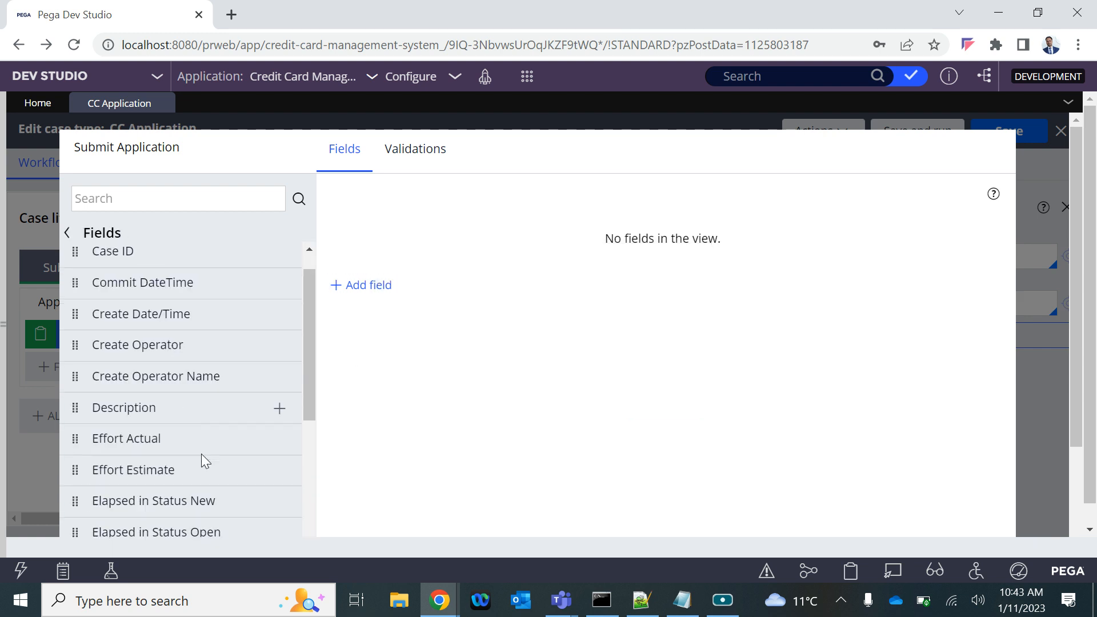
pyautogui.scroll(10, 201, 453)
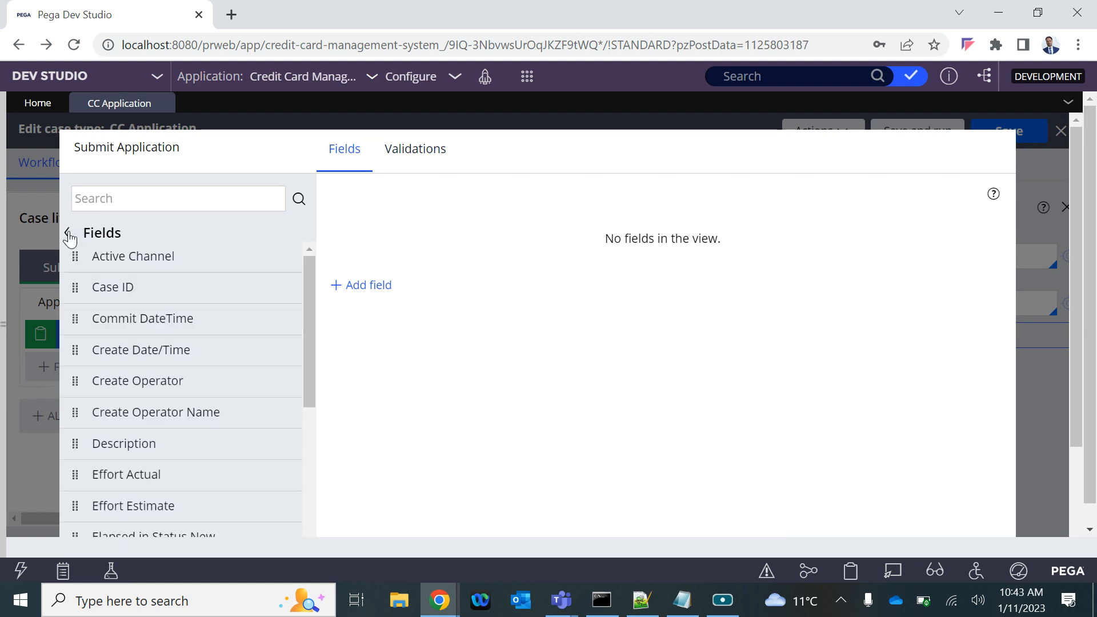
# Browse the existing views available for the Submit Application view and return to the list of categories
pyautogui.click(67, 233)
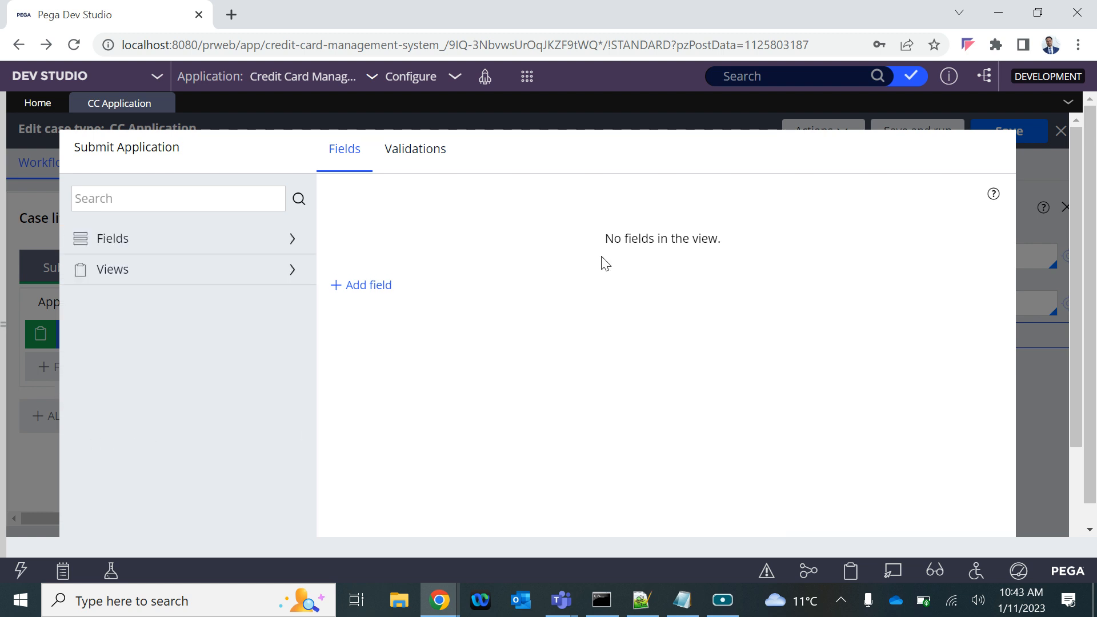
pyautogui.click(294, 271)
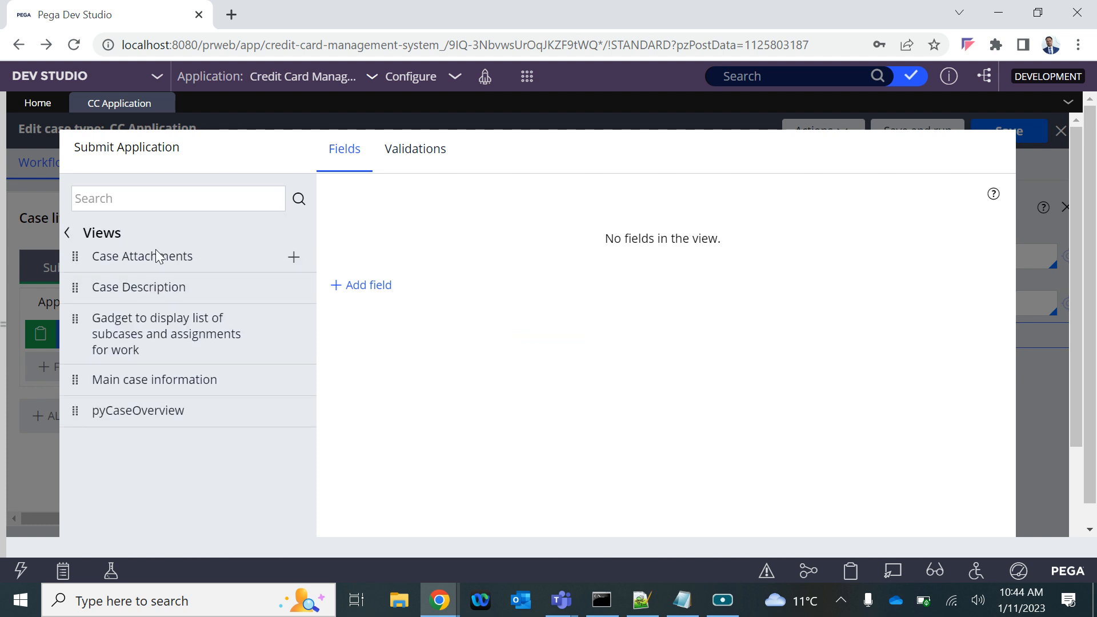
pyautogui.click(67, 234)
# Add a single-line text field named First Name to the Submit Application view, checking its advanced settings before submitting it
pyautogui.click(370, 287)
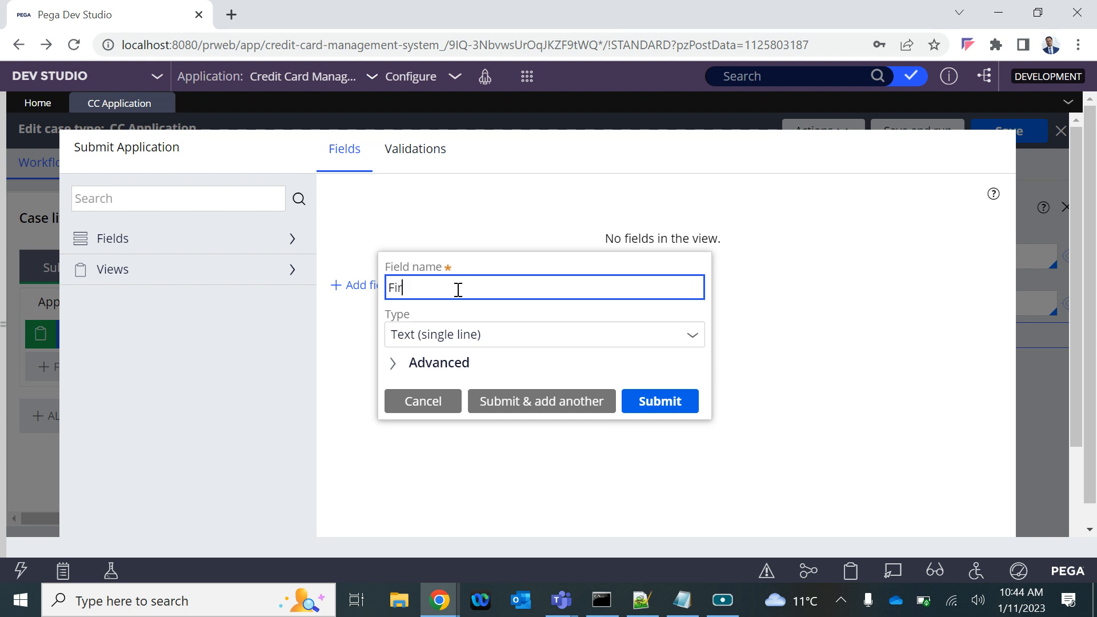
pyautogui.write('First Name')
pyautogui.click(412, 364)
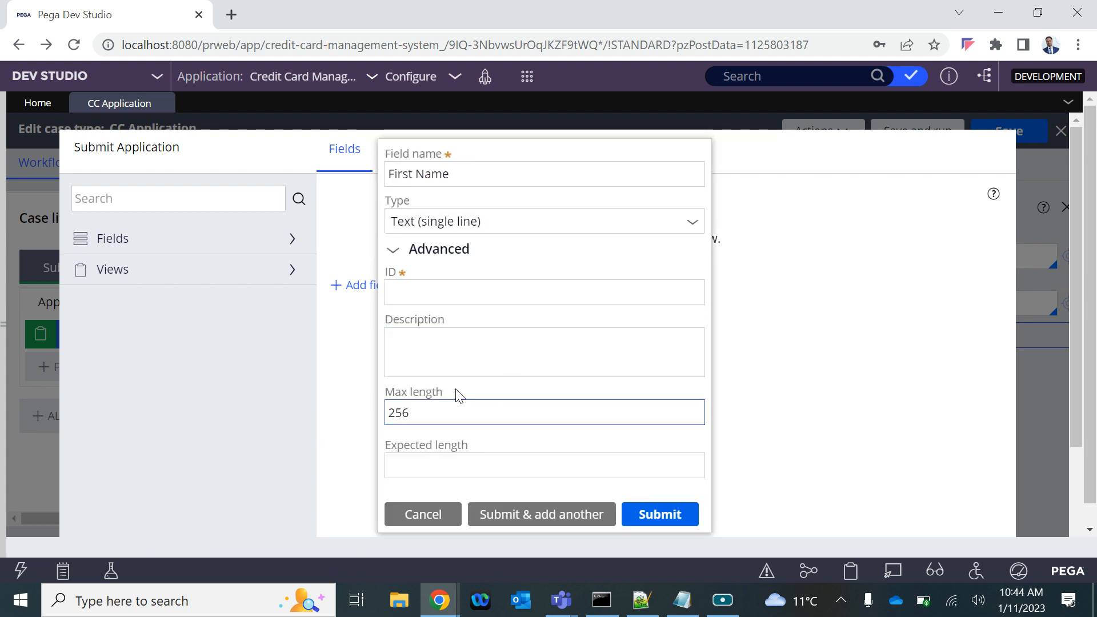
pyautogui.click(421, 363)
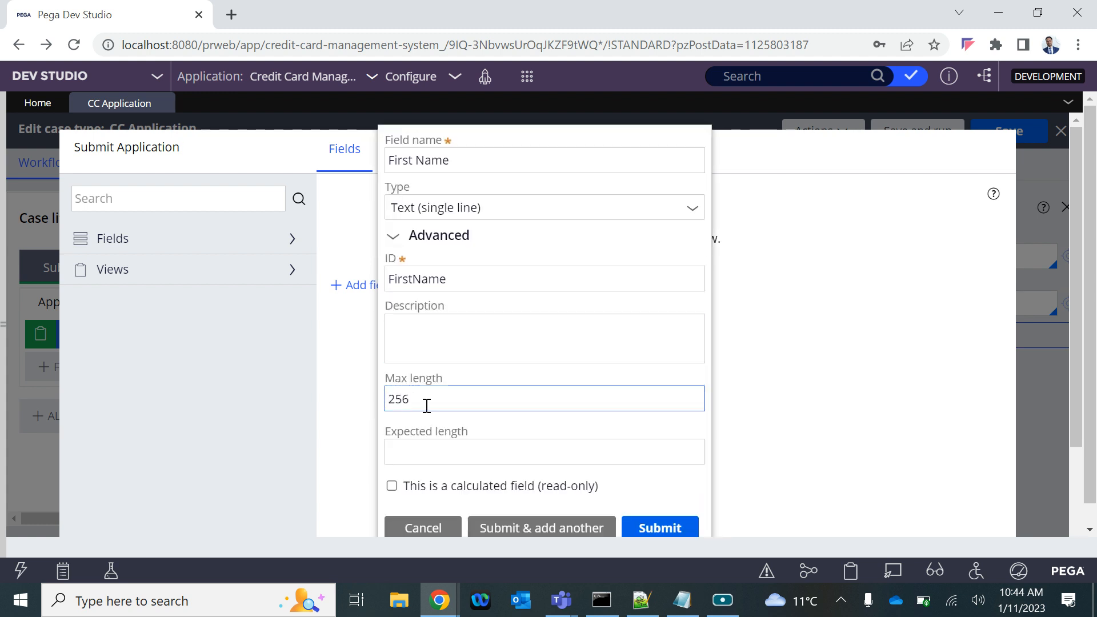
pyautogui.click(411, 450)
pyautogui.scroll(-1, 397, 449)
pyautogui.scroll(1, 397, 448)
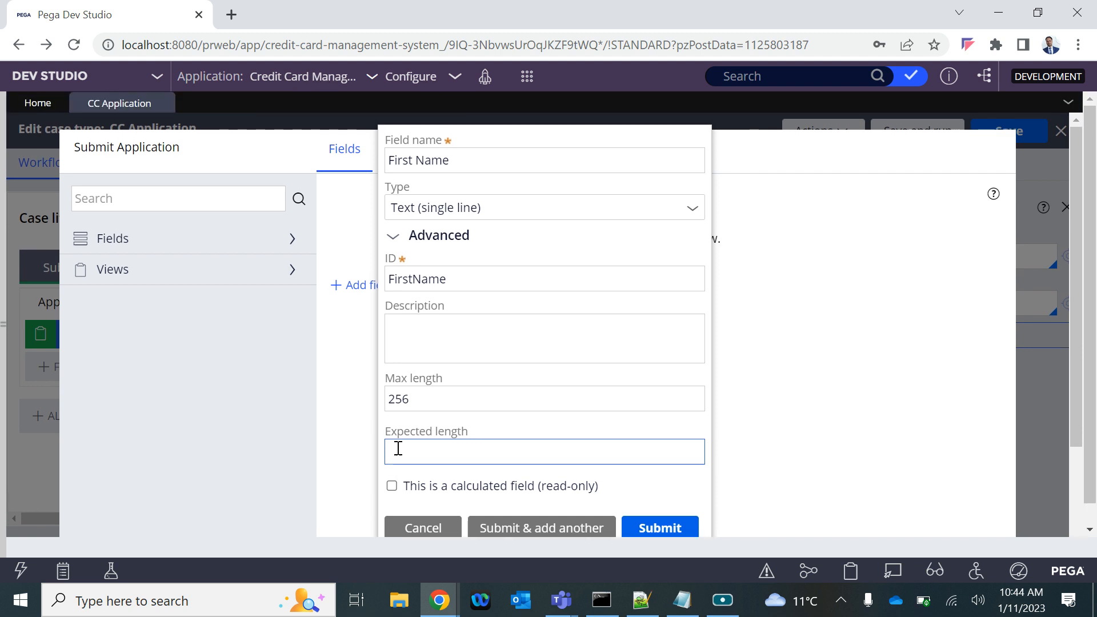
pyautogui.click(427, 275)
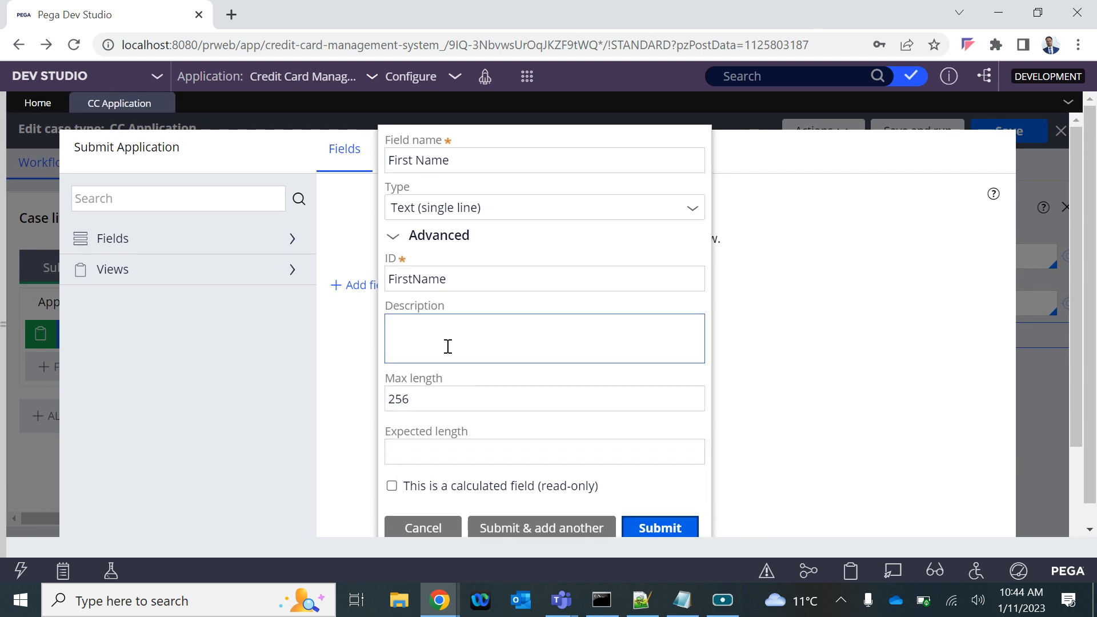
pyautogui.click(660, 537)
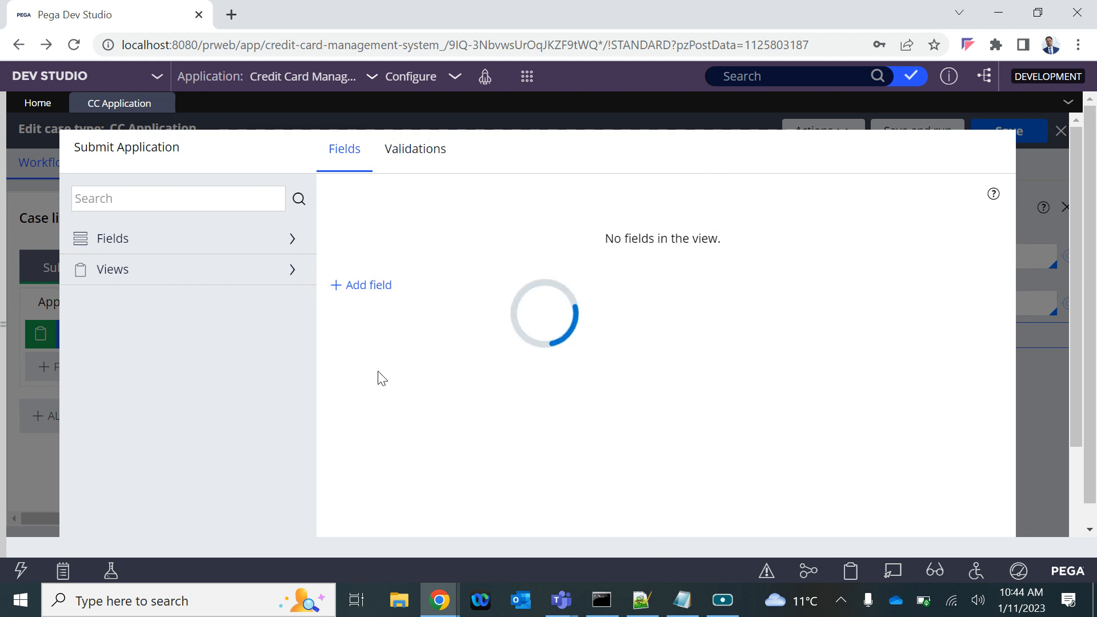
# Add a second single-line text field named Last Name to the Submit Application view
pyautogui.click(360, 291)
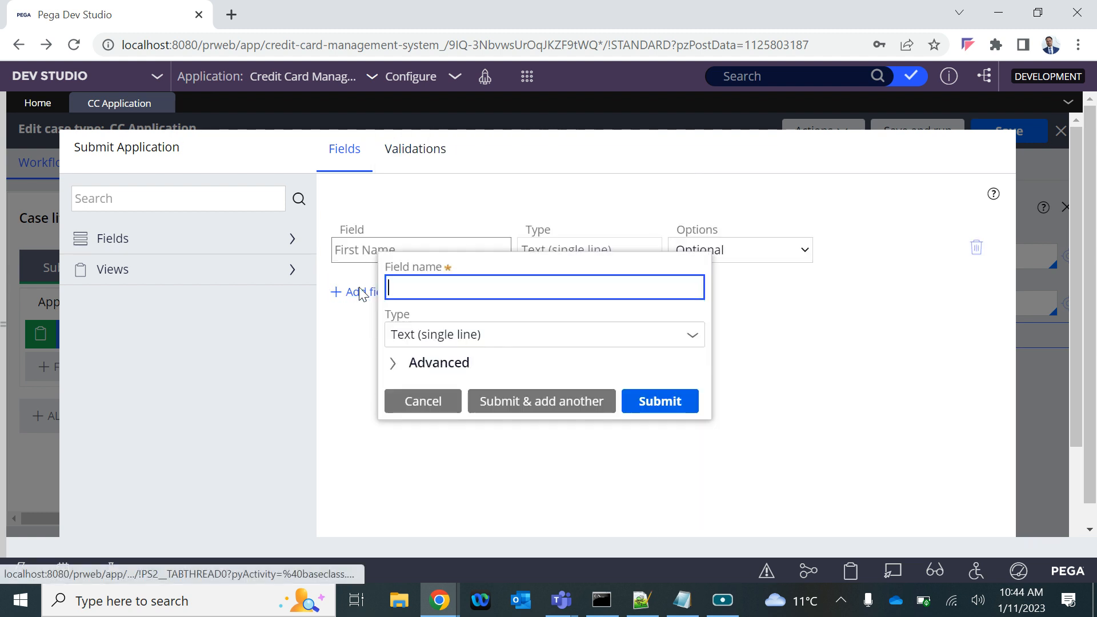
pyautogui.write('Last Name')
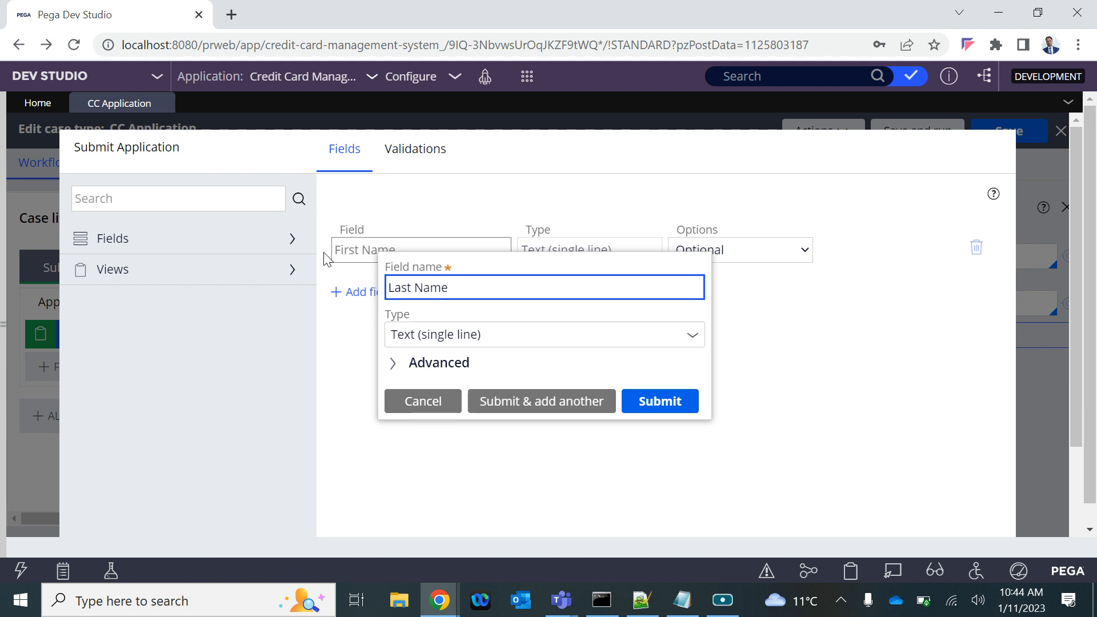
pyautogui.click(663, 406)
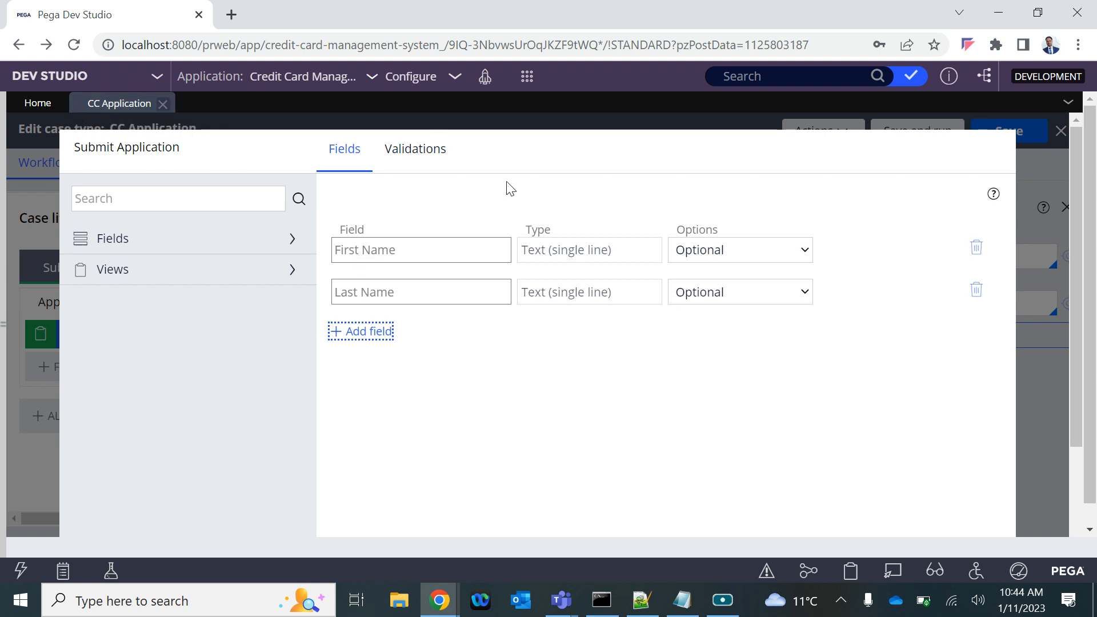
# Submit the Submit Application view configuration and save the CC Application case type
pyautogui.scroll(-3, 436, 328)
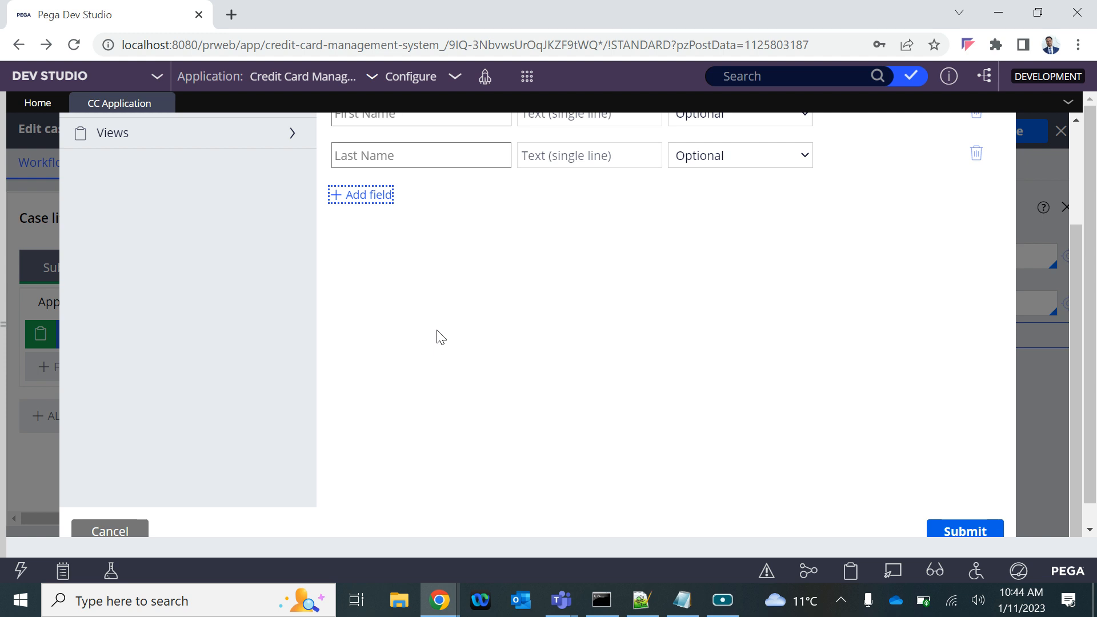
pyautogui.click(951, 532)
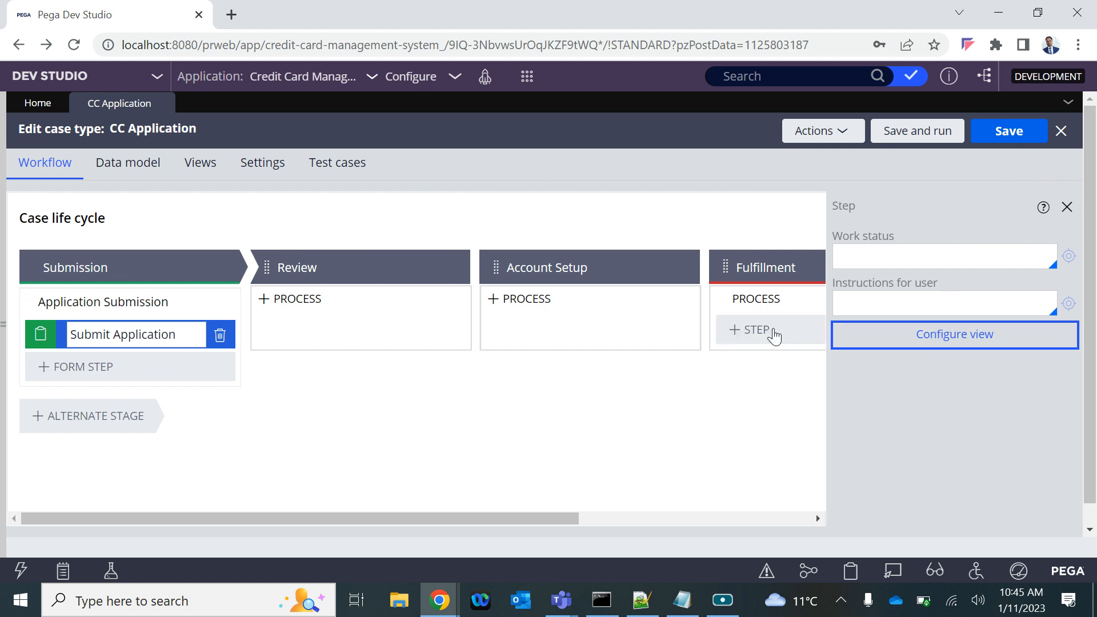
pyautogui.click(997, 137)
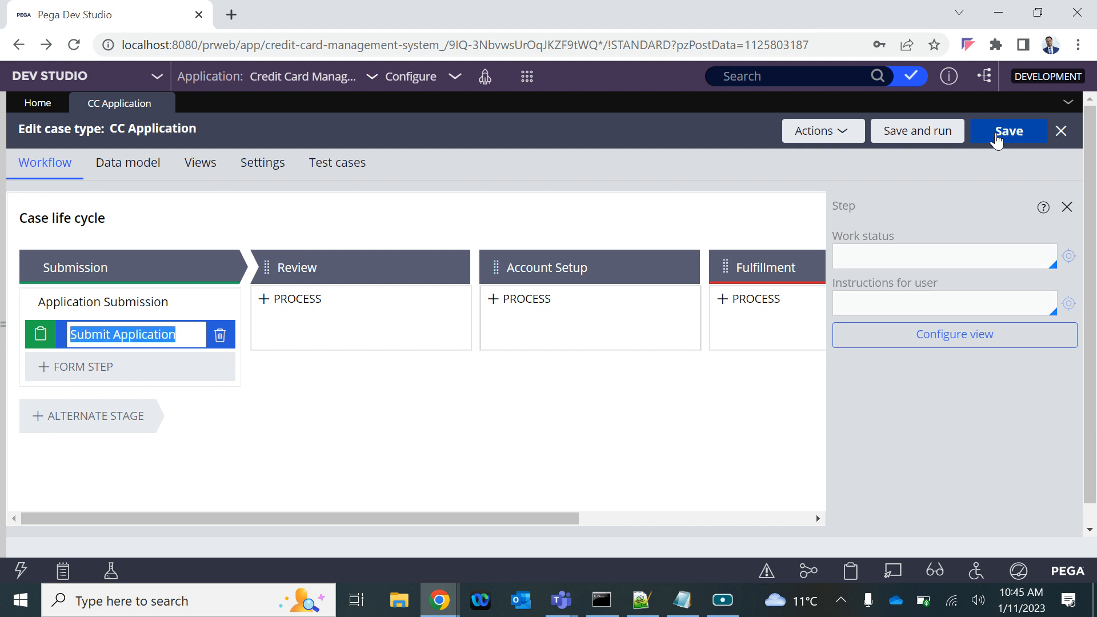
# Refresh the B4B-CCMS-Work class in the App explorer and examine the properties in CCApplication's data model
pyautogui.click(5, 266)
pyautogui.click(35, 294)
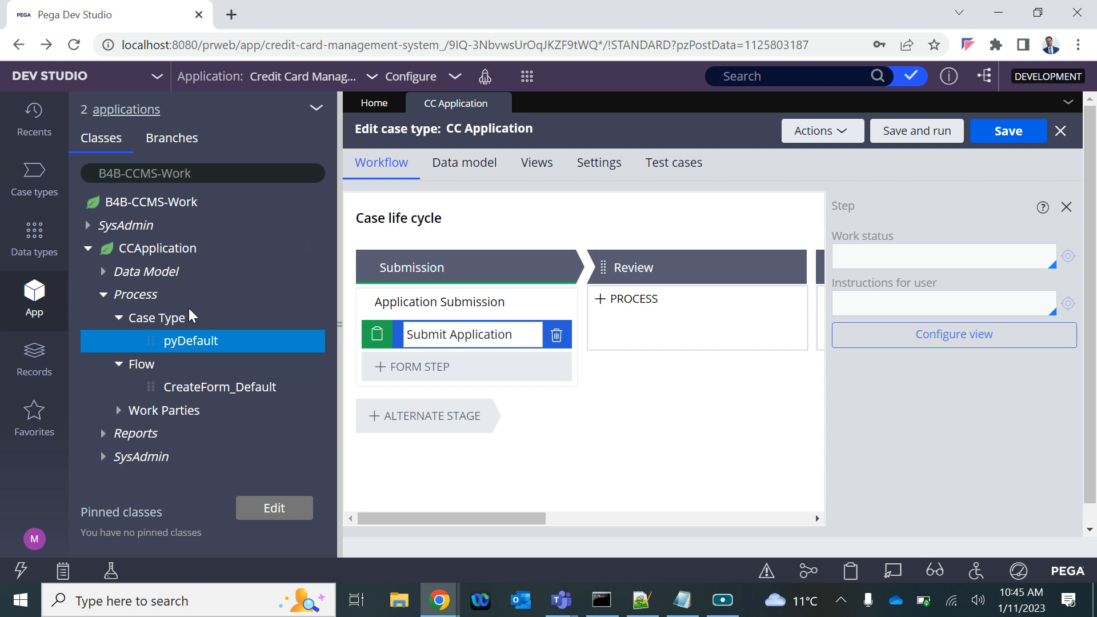
pyautogui.click(199, 176)
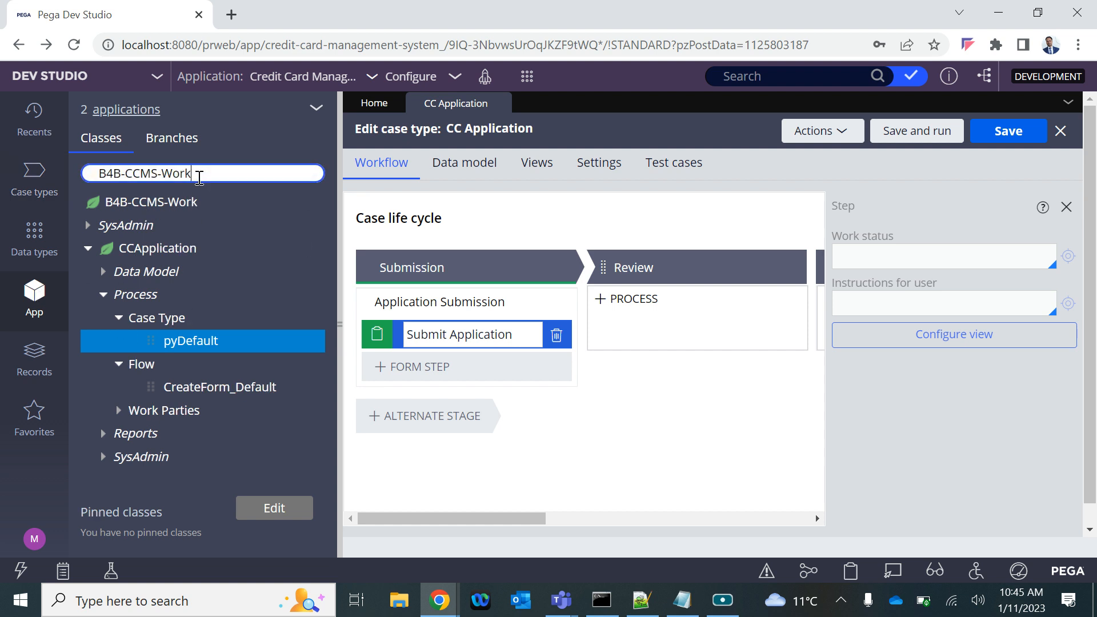
pyautogui.press('Return')
pyautogui.click(95, 249)
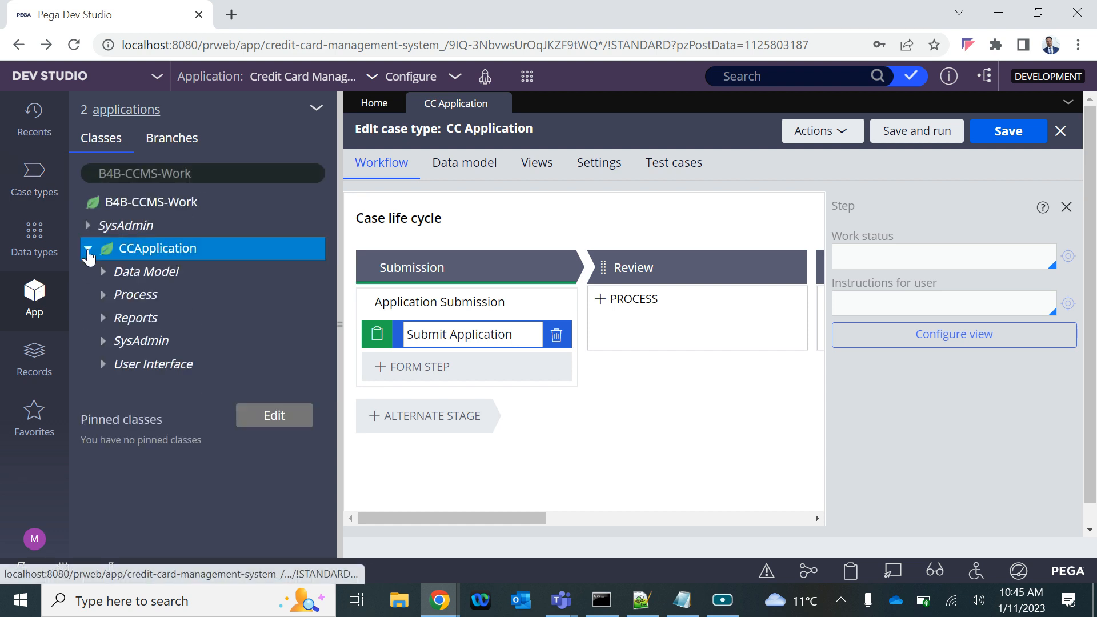
pyautogui.click(103, 272)
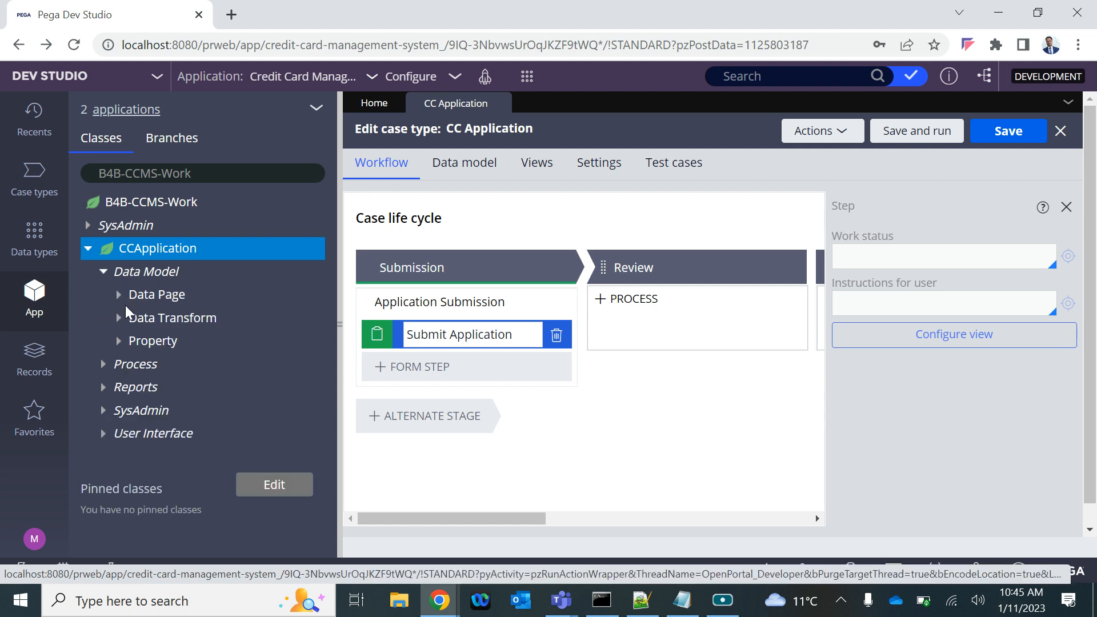
pyautogui.click(119, 341)
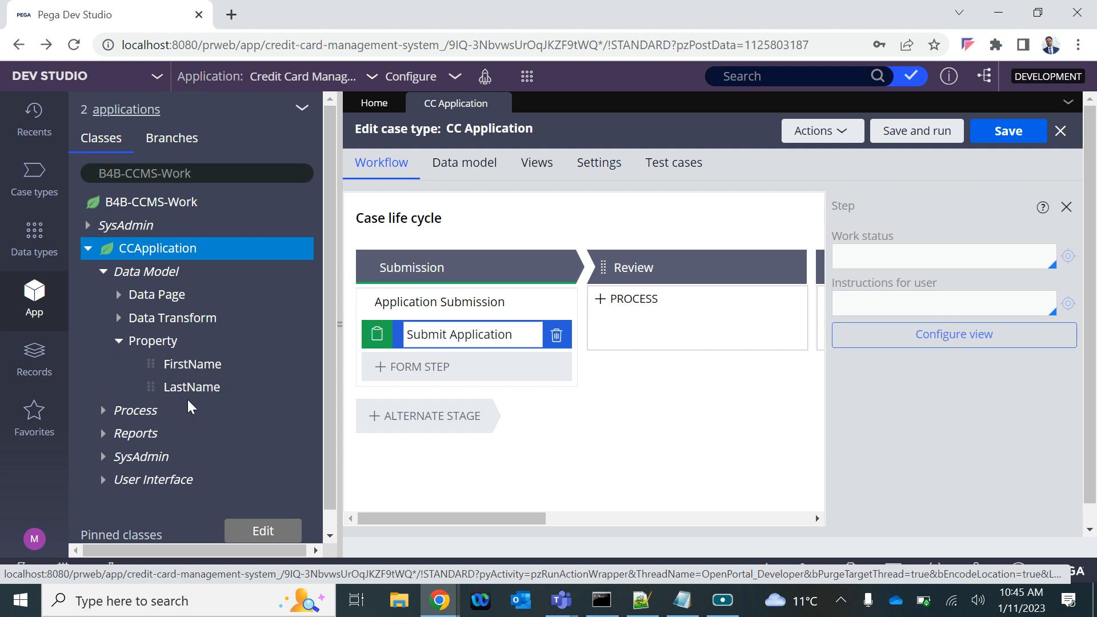
pyautogui.click(340, 324)
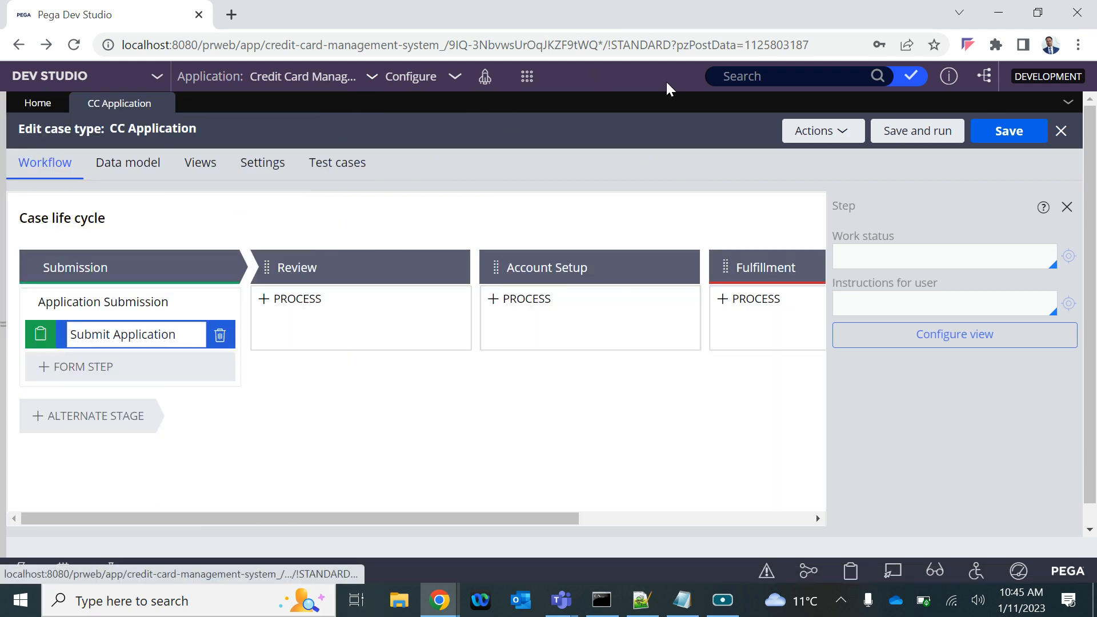
# Create a new CC Application case to test the case type, and show its Create form
pyautogui.click(527, 76)
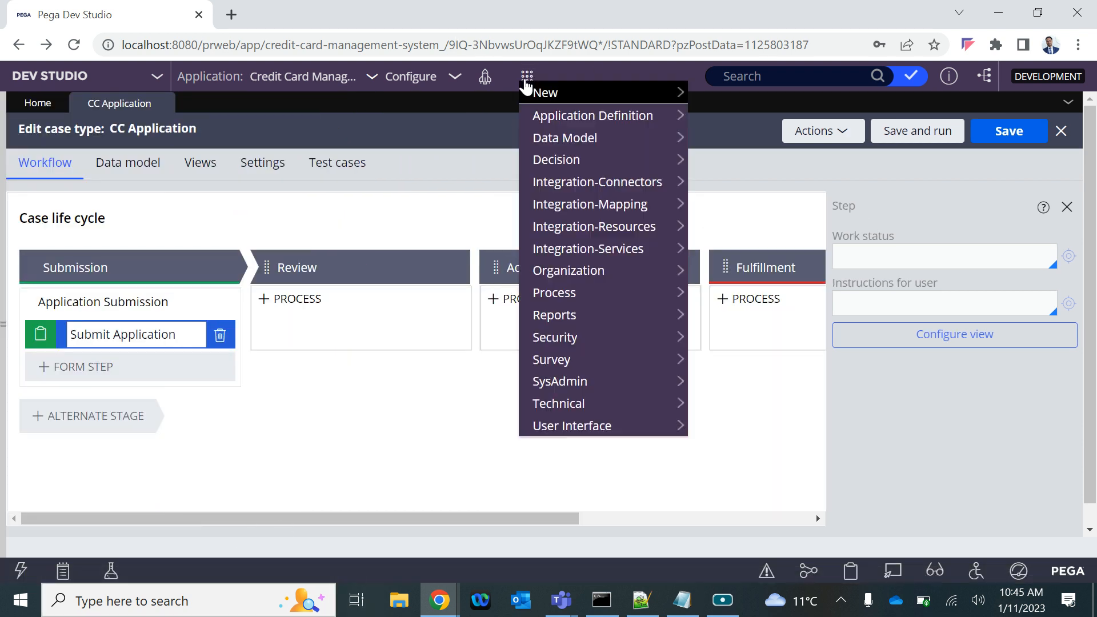
pyautogui.moveTo(535, 92)
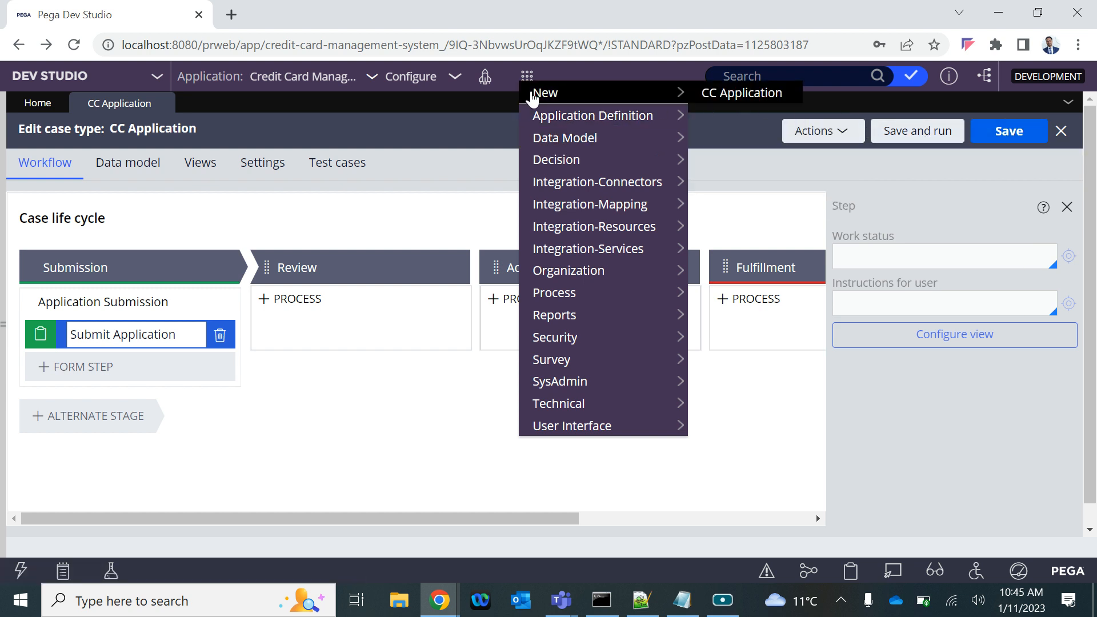
pyautogui.click(460, 124)
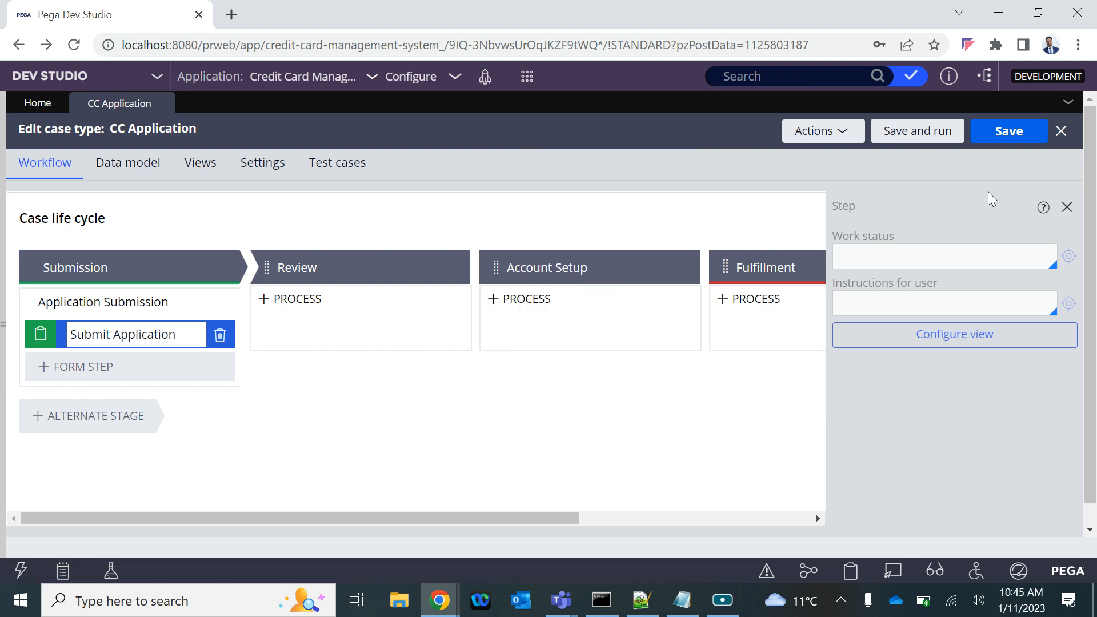
pyautogui.click(527, 76)
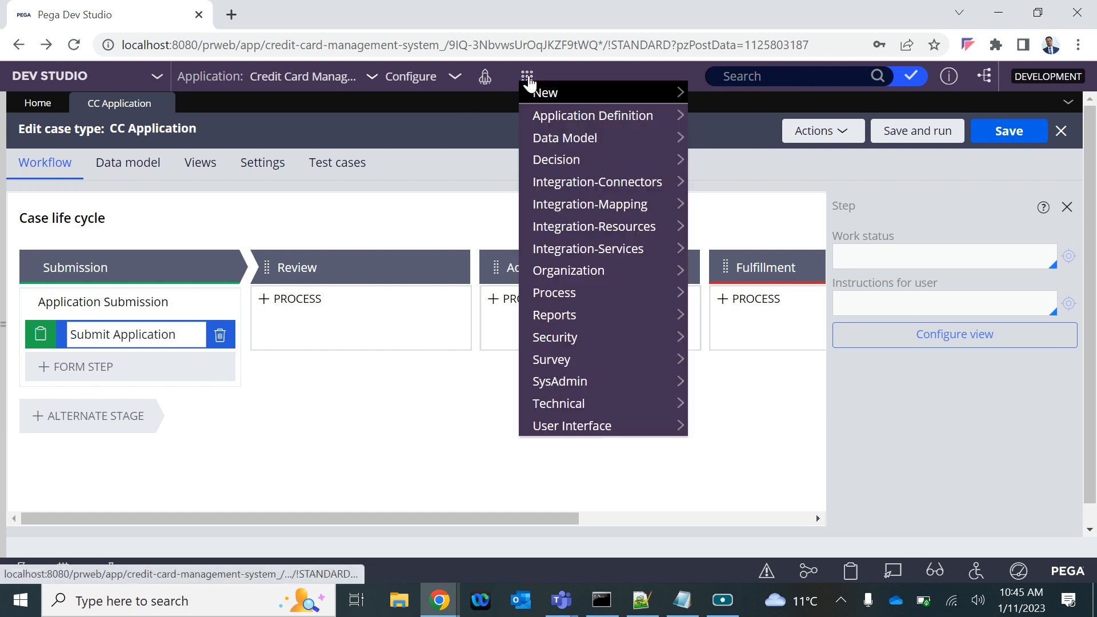
pyautogui.moveTo(548, 94)
pyautogui.click(716, 96)
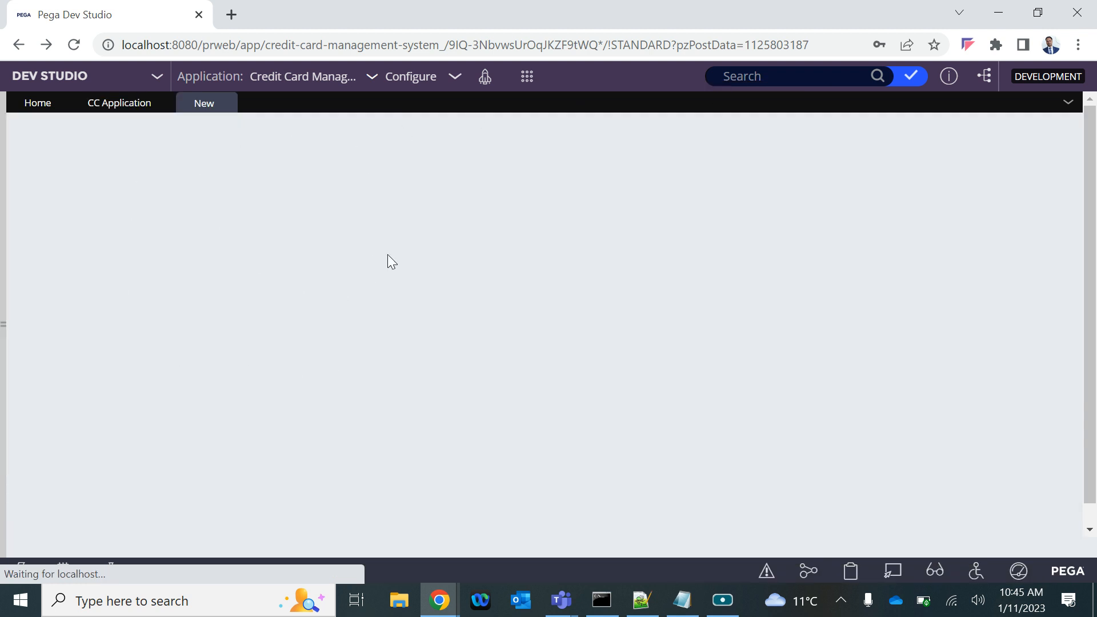
pyautogui.click(121, 105)
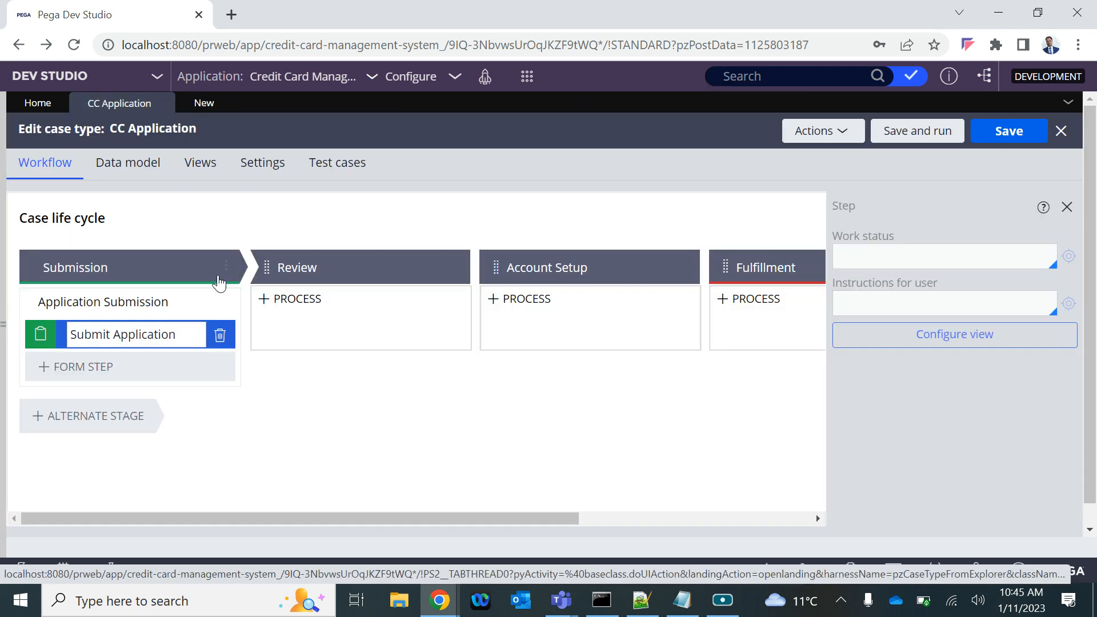
pyautogui.click(206, 108)
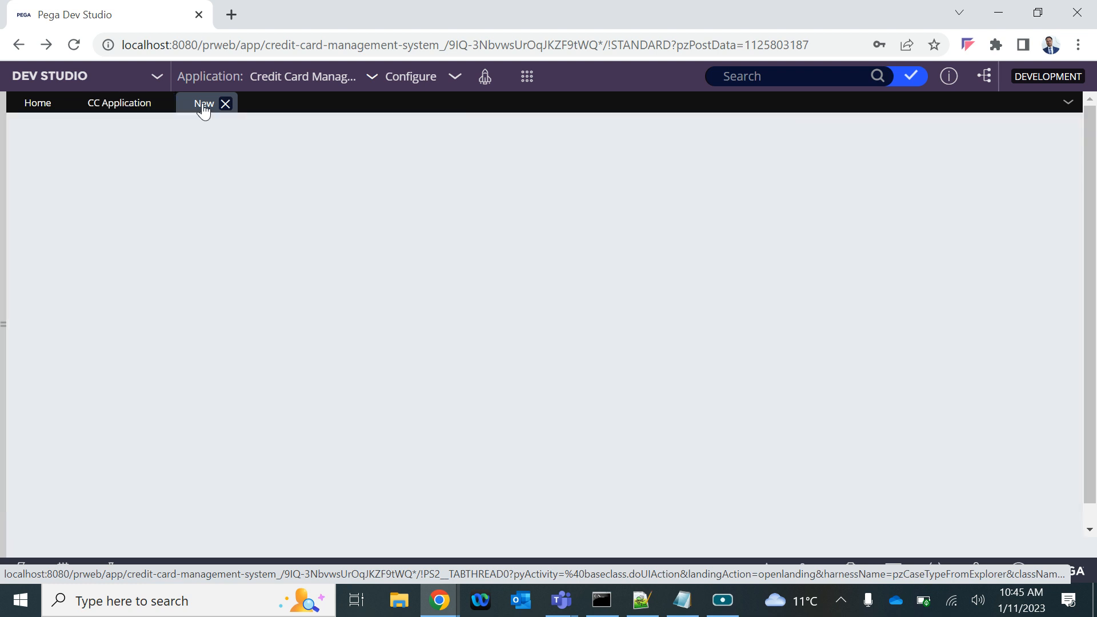
pyautogui.click(127, 110)
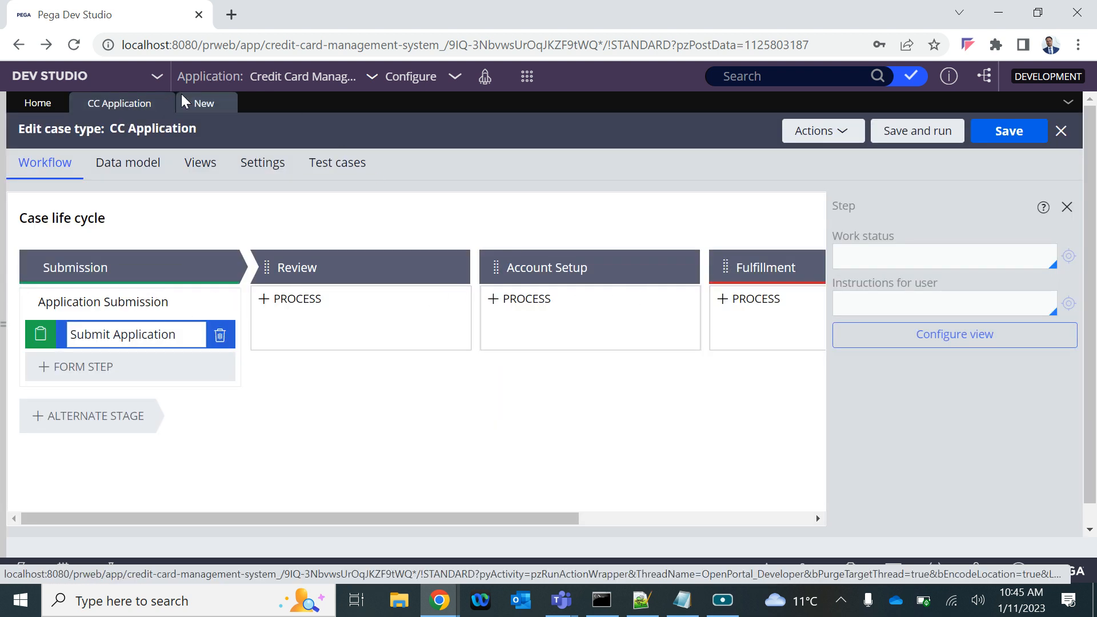
pyautogui.click(195, 107)
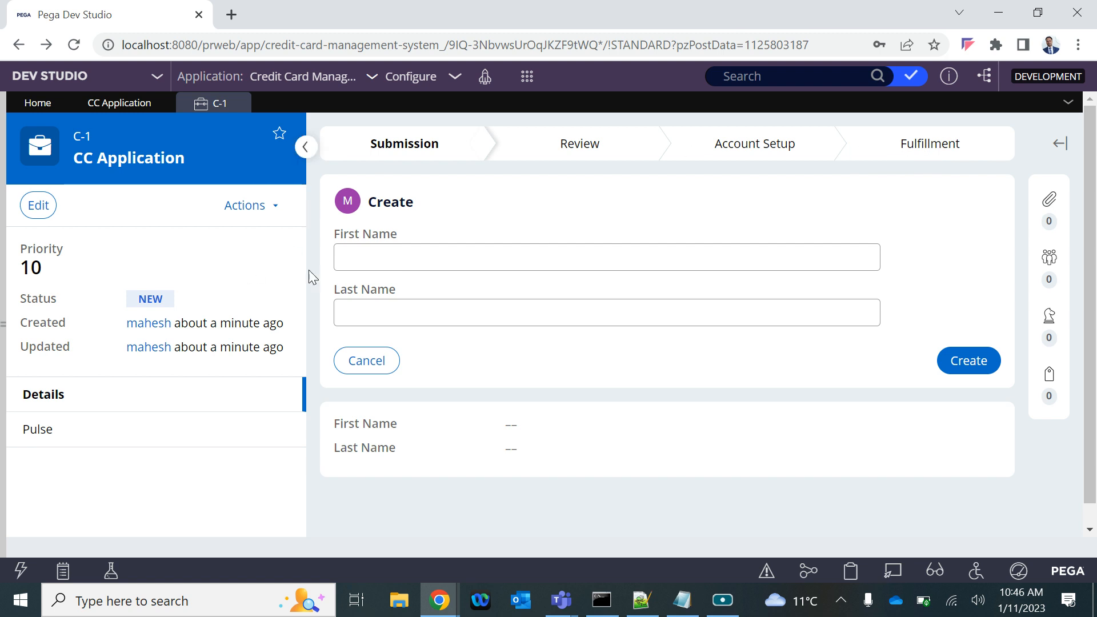
# Fill in the applicant's first and last name on the Create form and create the case
pyautogui.click(383, 249)
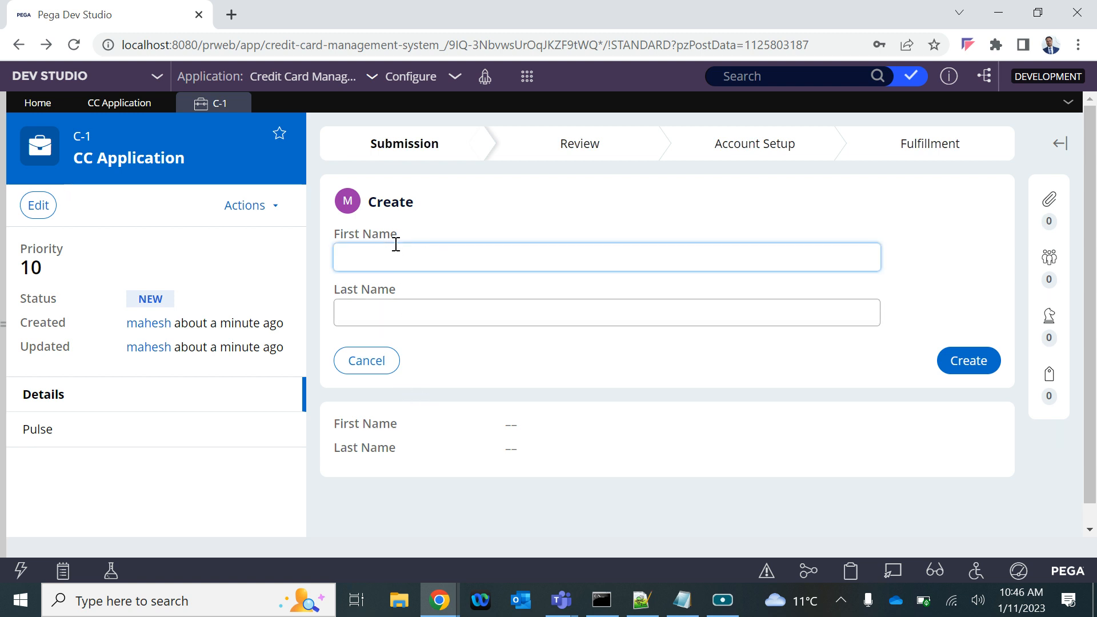
pyautogui.click(412, 323)
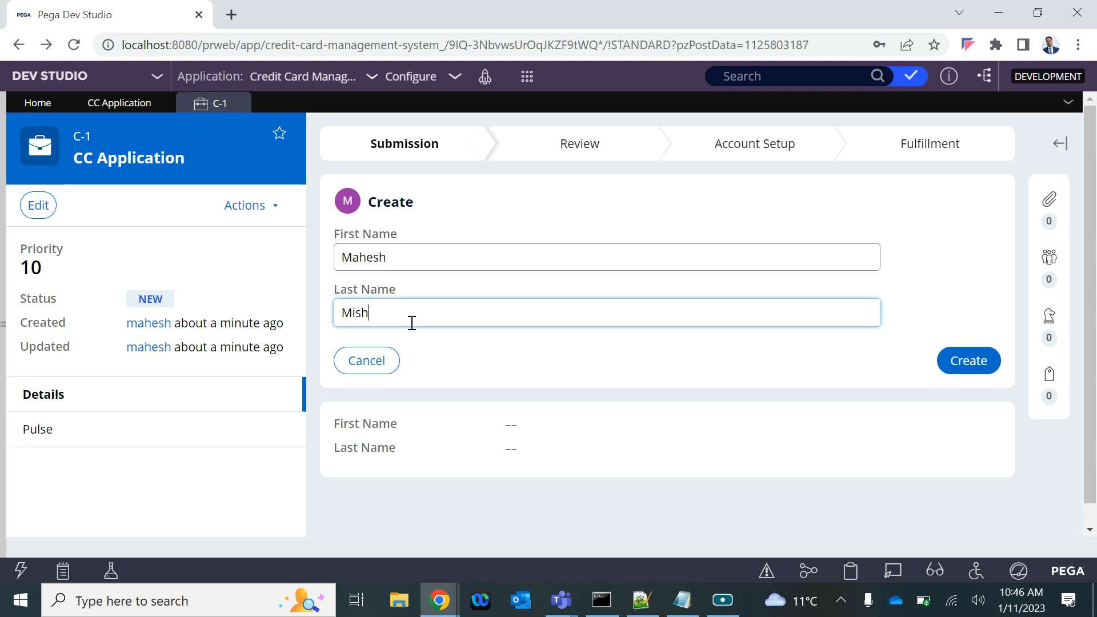
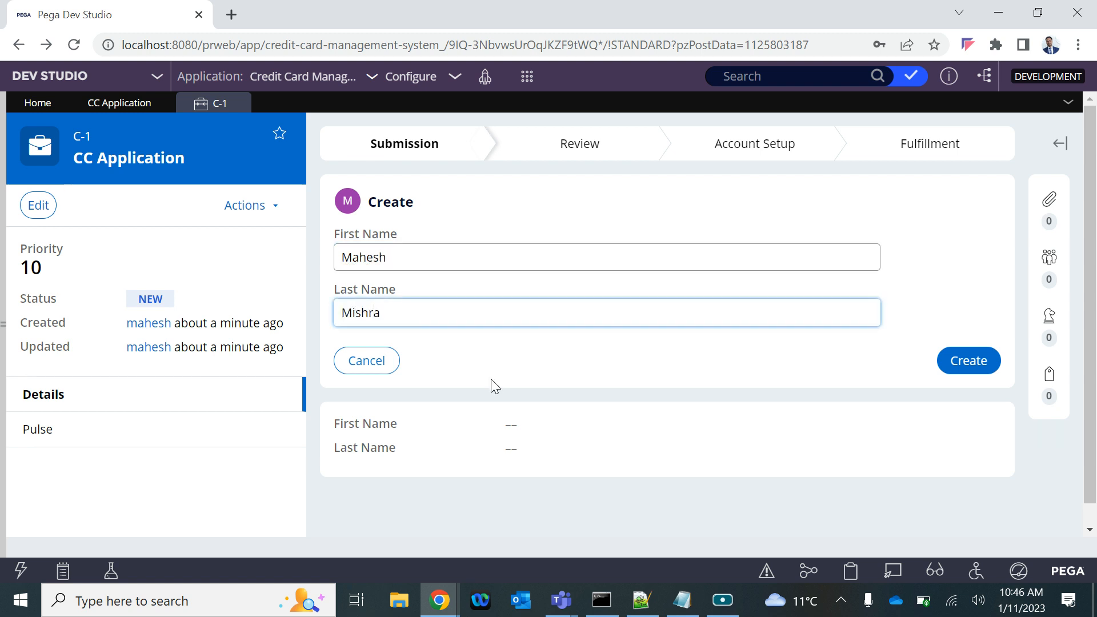
pyautogui.click(963, 368)
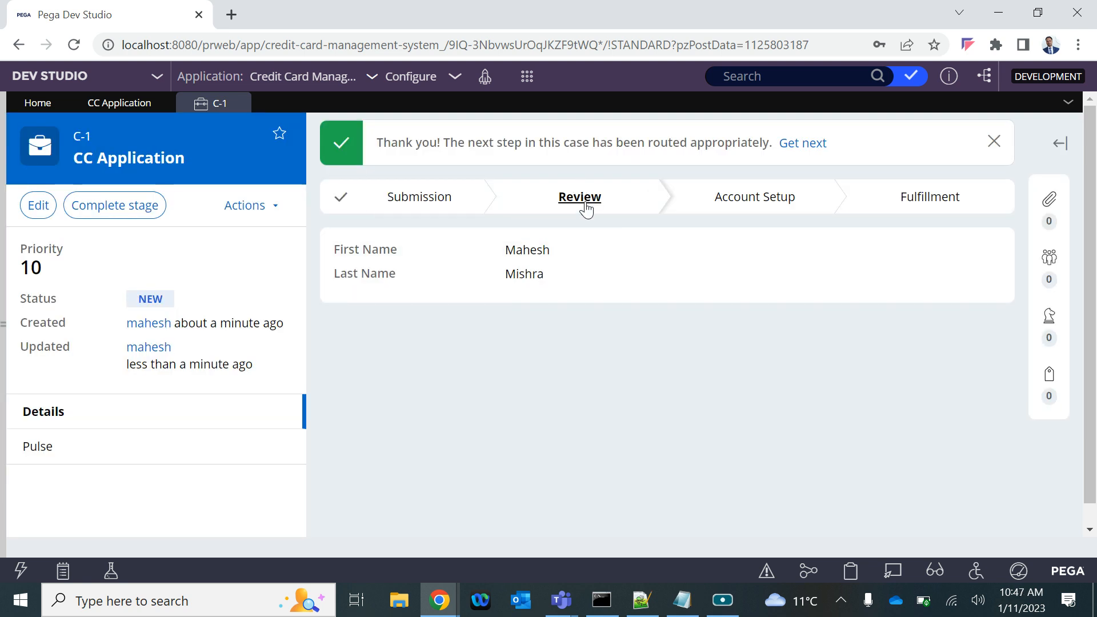
# Compare the test case's Review stage and its completed steps with the CC Application case life cycle, and close the case
pyautogui.click(122, 103)
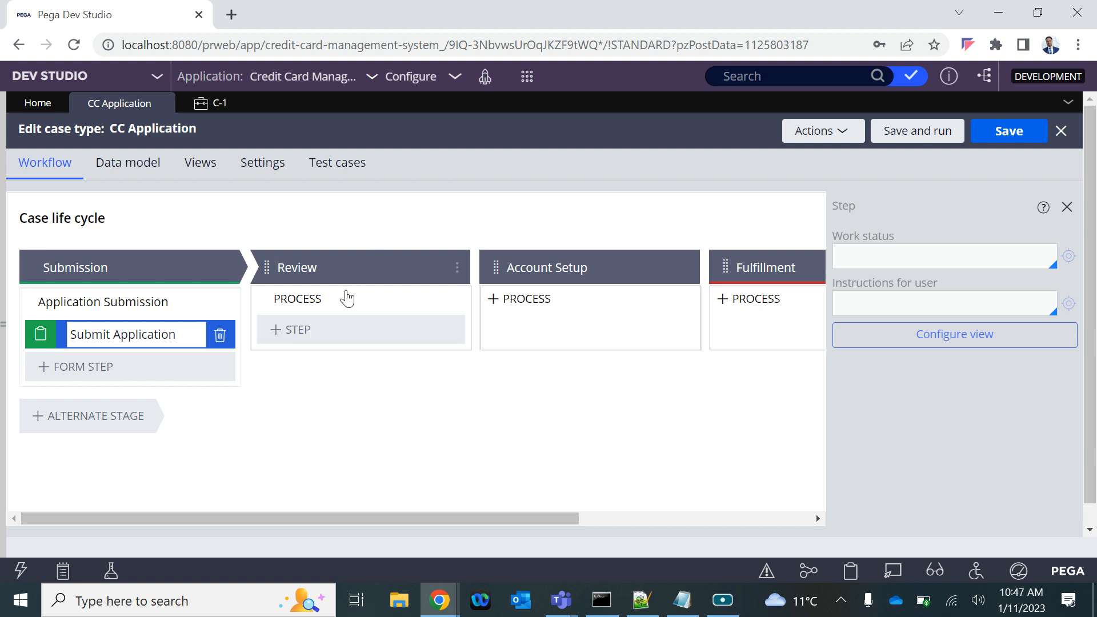
pyautogui.moveTo(307, 341)
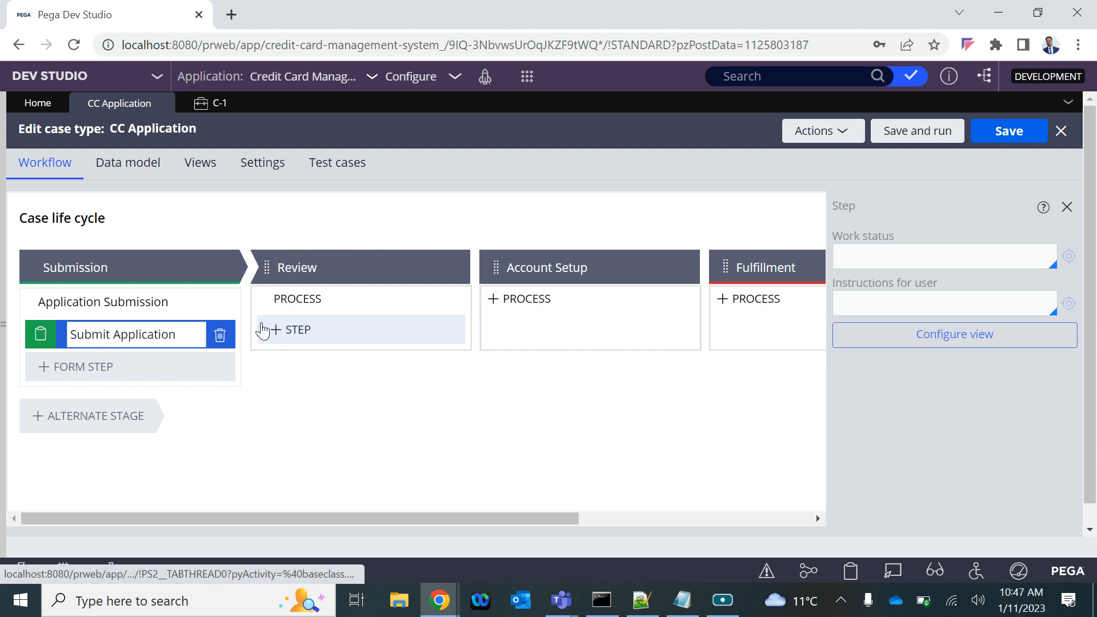
pyautogui.click(200, 108)
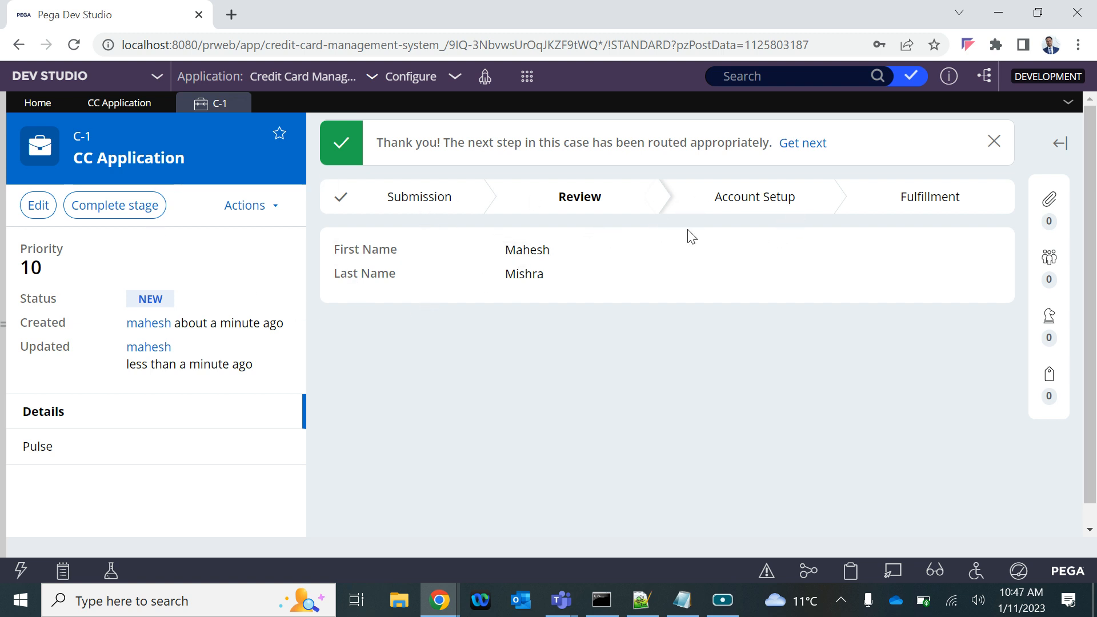
pyautogui.click(572, 208)
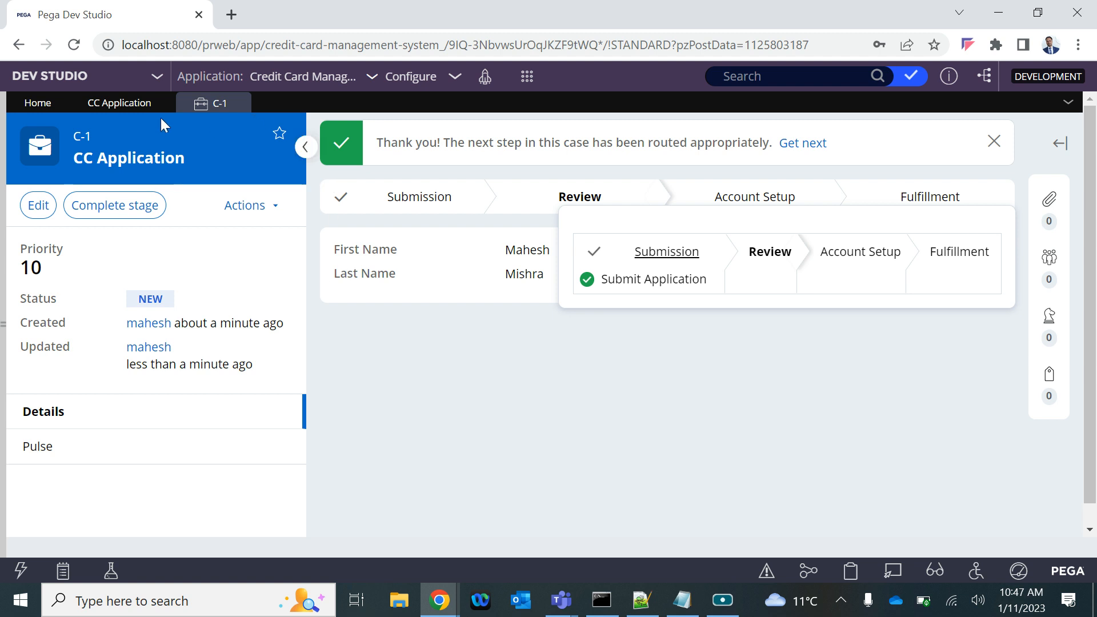
pyautogui.click(208, 106)
pyautogui.click(239, 104)
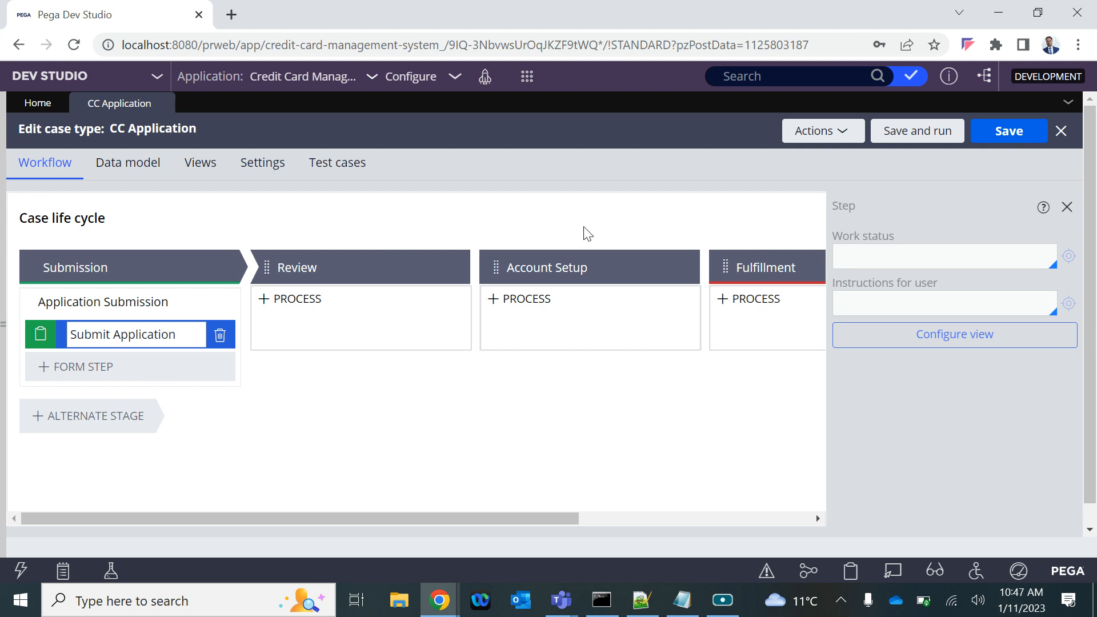
# Switch to the Notepad notes and review the Credit Card Application stage outline against the Case Types hierarchy of stages, processes and steps
pyautogui.click(682, 600)
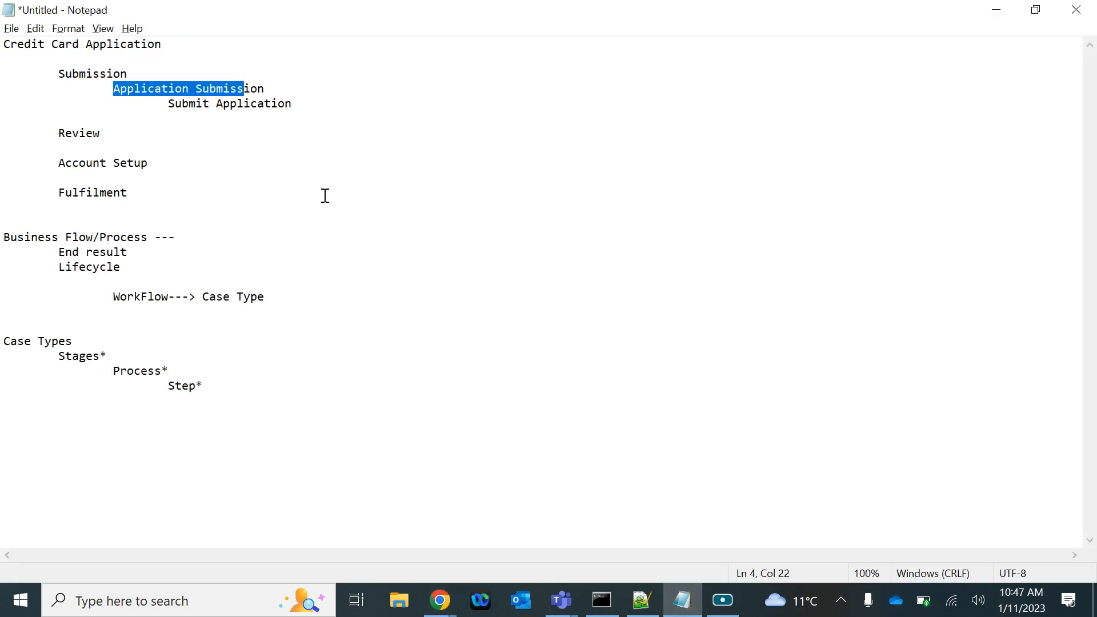
pyautogui.moveTo(5, 44); pyautogui.dragTo(218, 262)
pyautogui.click(115, 203)
pyautogui.moveTo(115, 204); pyautogui.dragTo(5, 23)
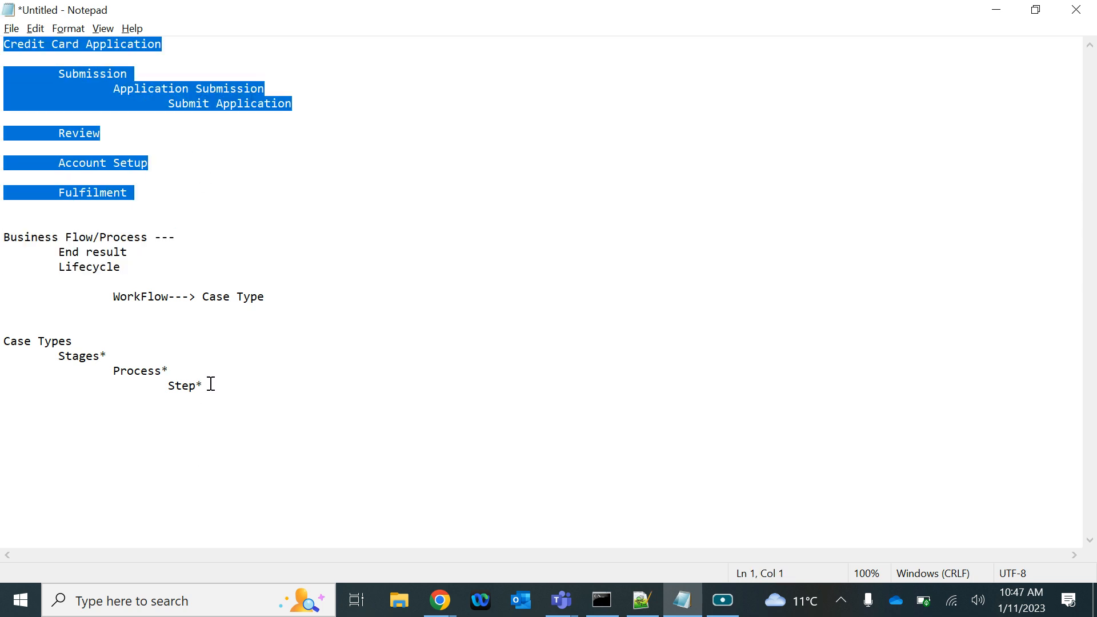
pyautogui.moveTo(4, 341); pyautogui.dragTo(267, 392)
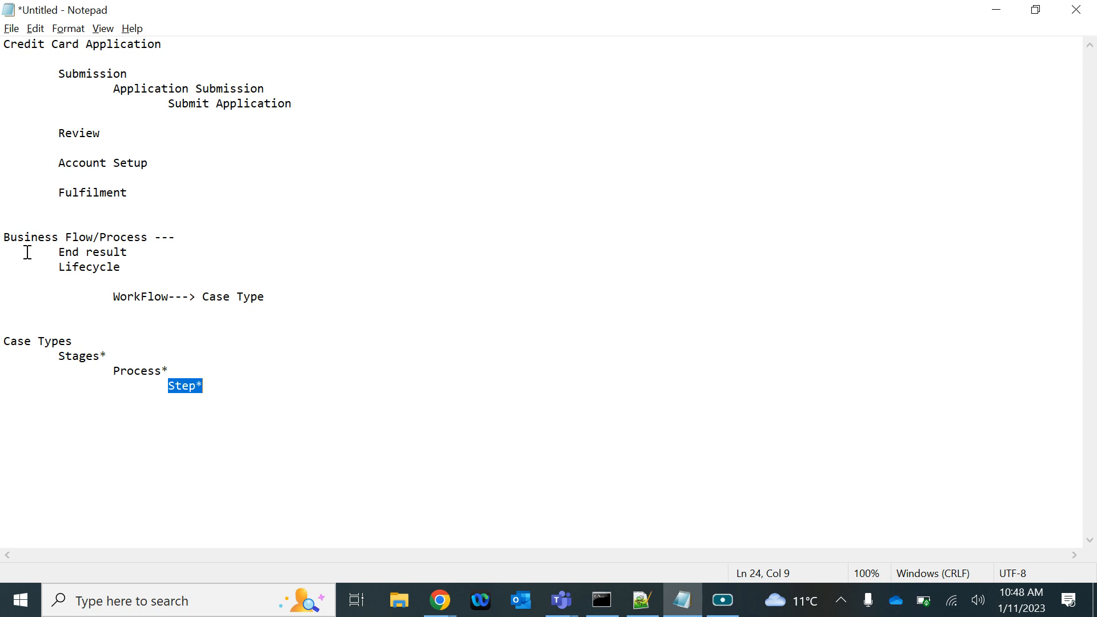
pyautogui.click(3, 45)
pyautogui.moveTo(3, 46); pyautogui.dragTo(178, 187)
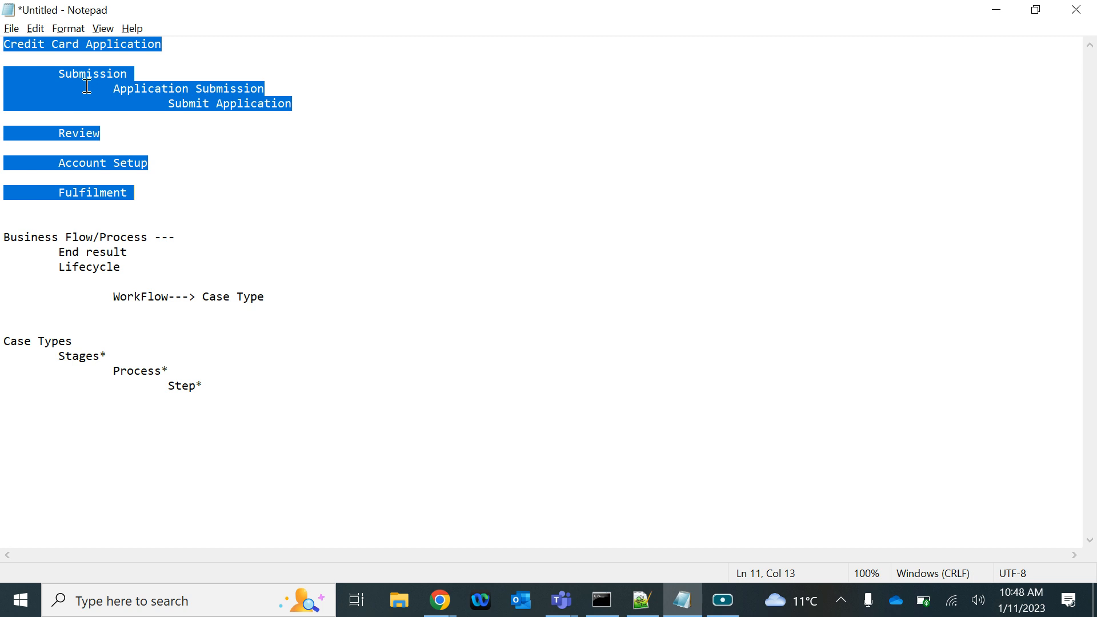
pyautogui.click(141, 211)
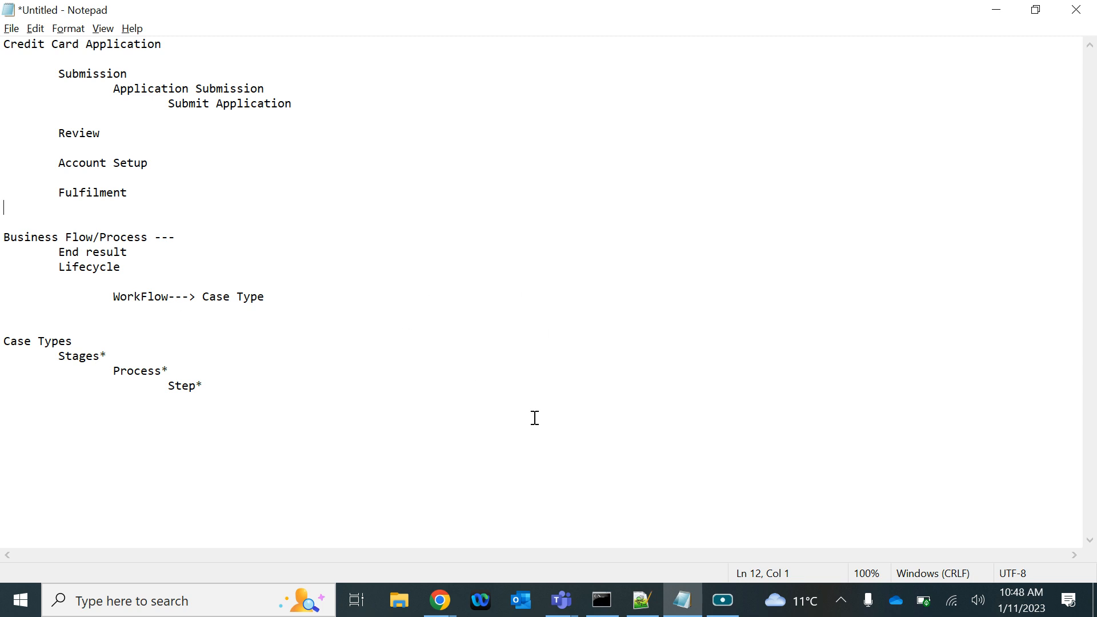
pyautogui.click(723, 602)
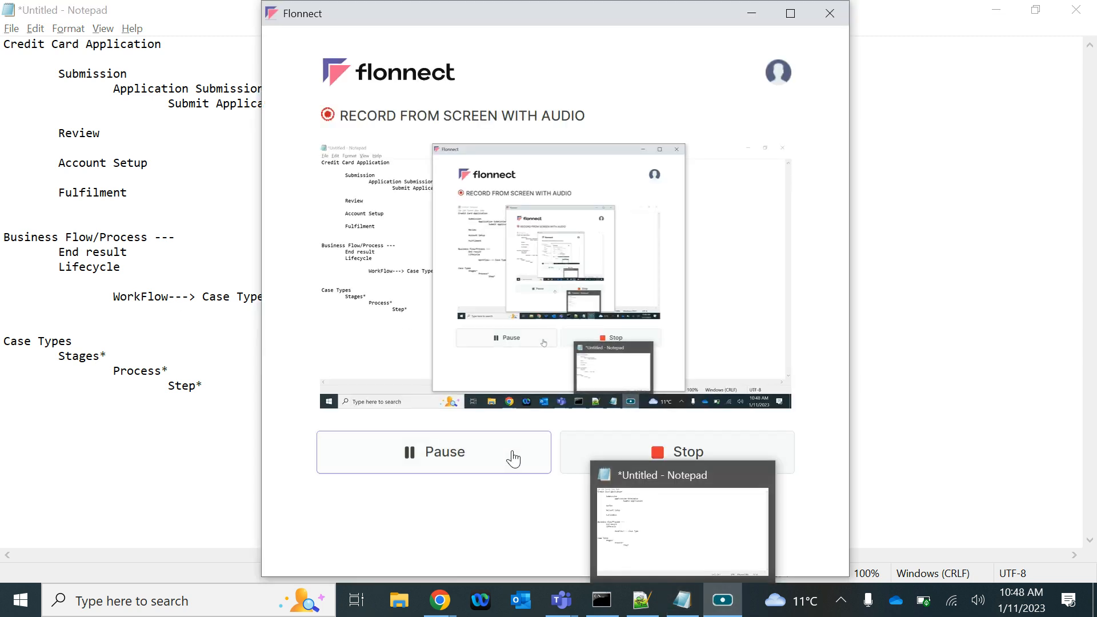